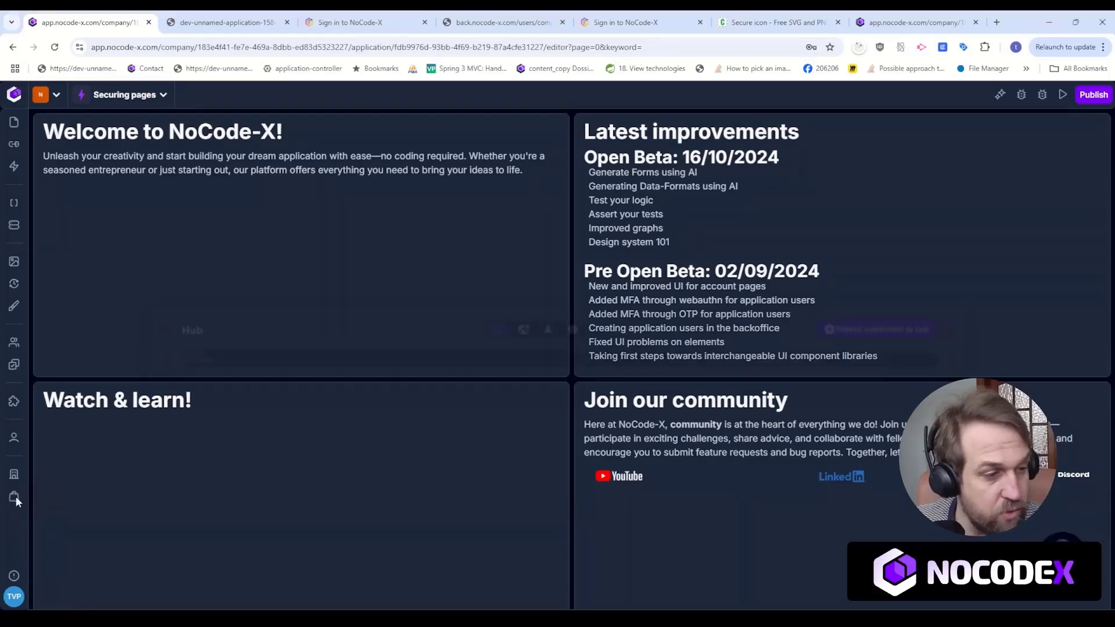
Find the Vanilla navigations package in the Hub by searching for "Navi" and install its version 1.0.16.
click(15, 495)
text(Navi)
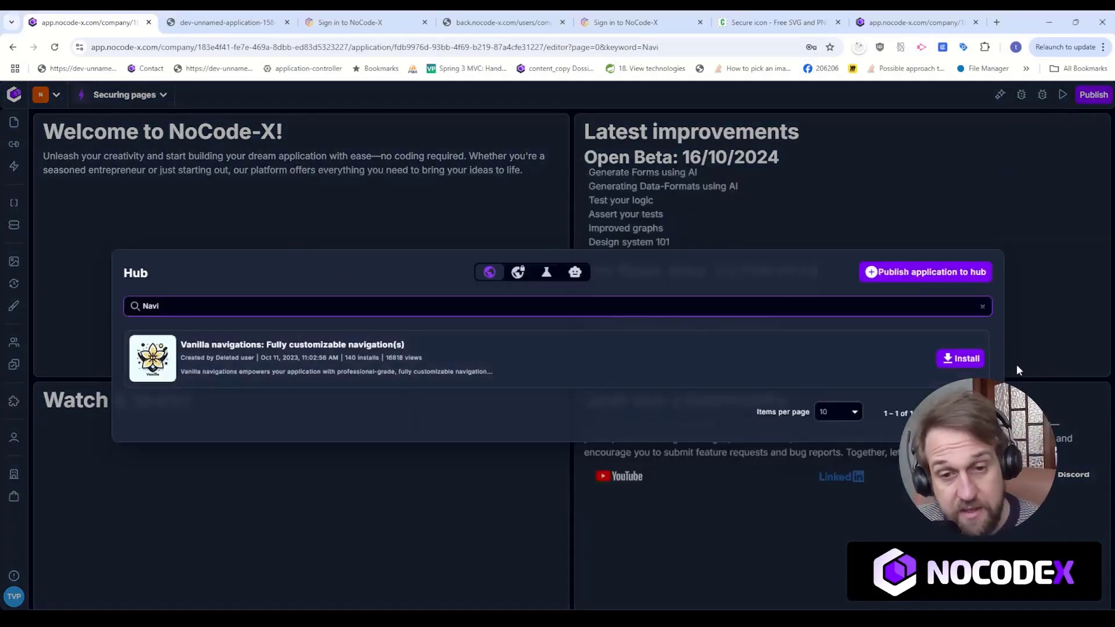
click(977, 360)
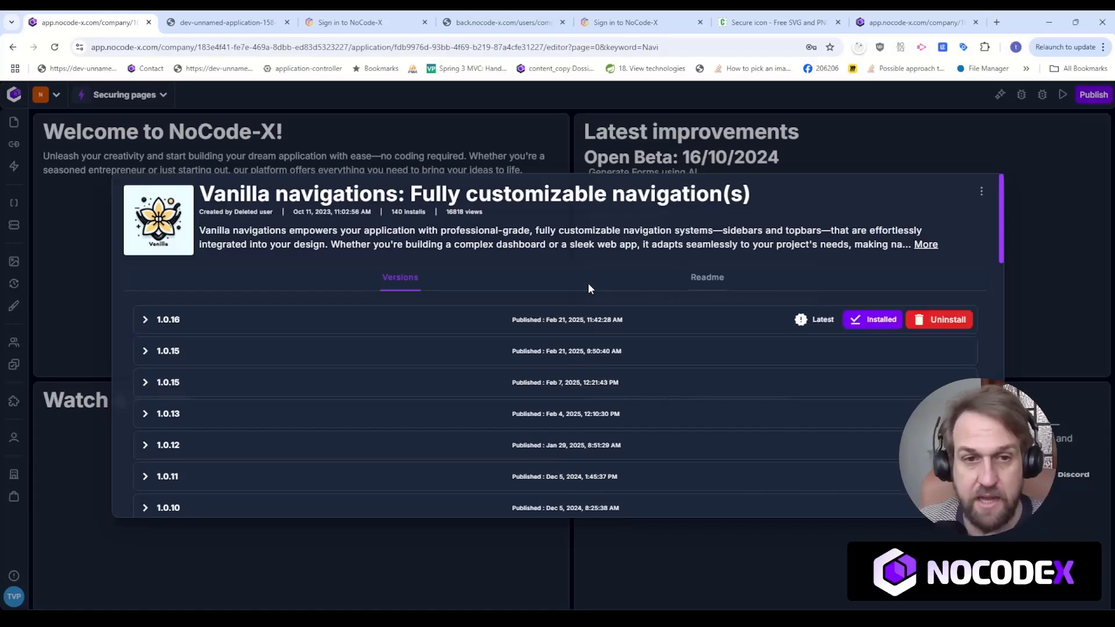
click(606, 169)
Search the templates for "Root" and open the Responsive side navigation (ROOT) template.
click(14, 122)
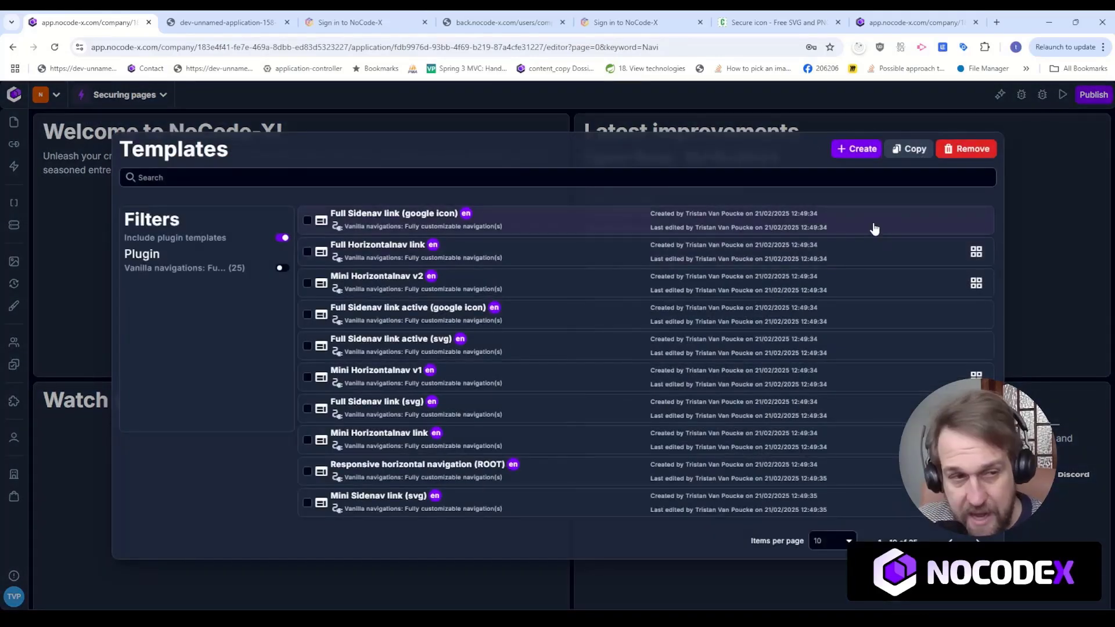
click(431, 180)
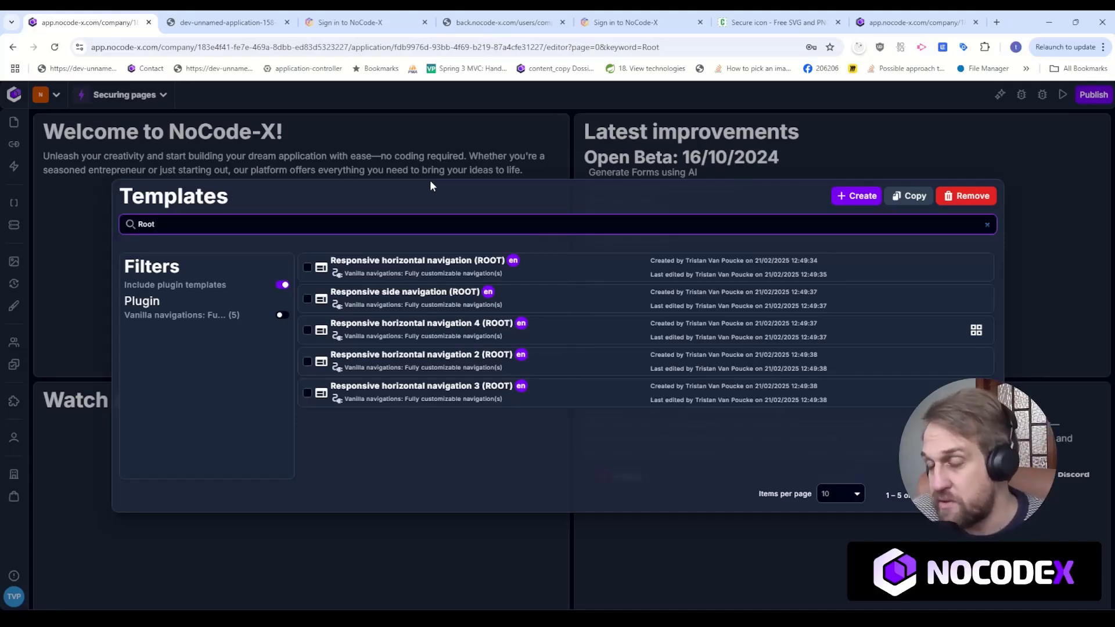
click(445, 307)
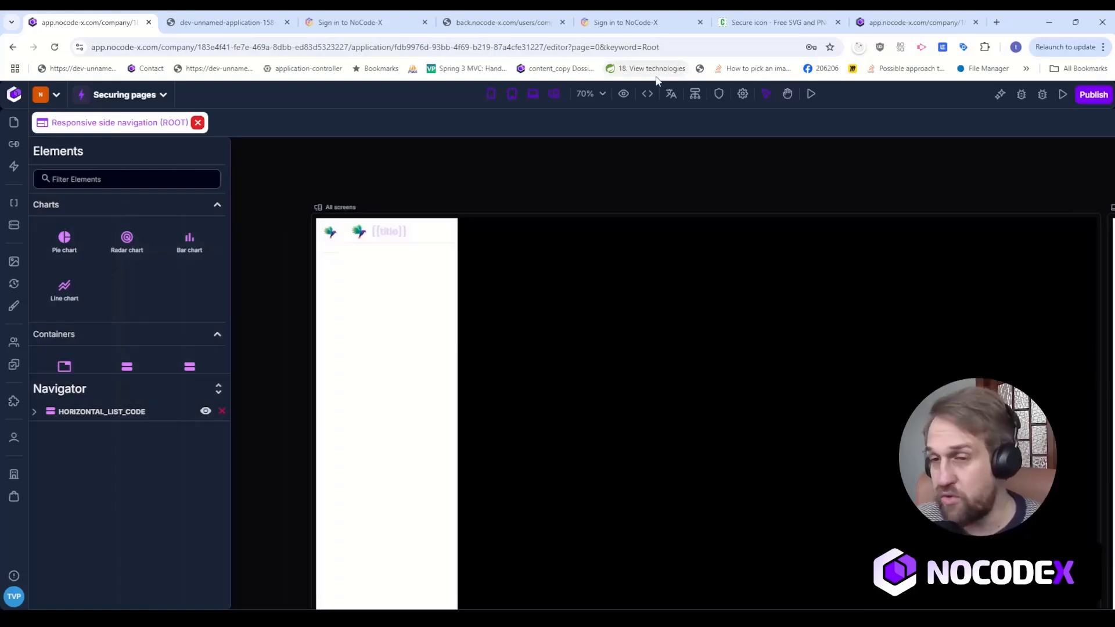
Rename the Responsive side navigation template as ROOT.
click(745, 96)
click(182, 264)
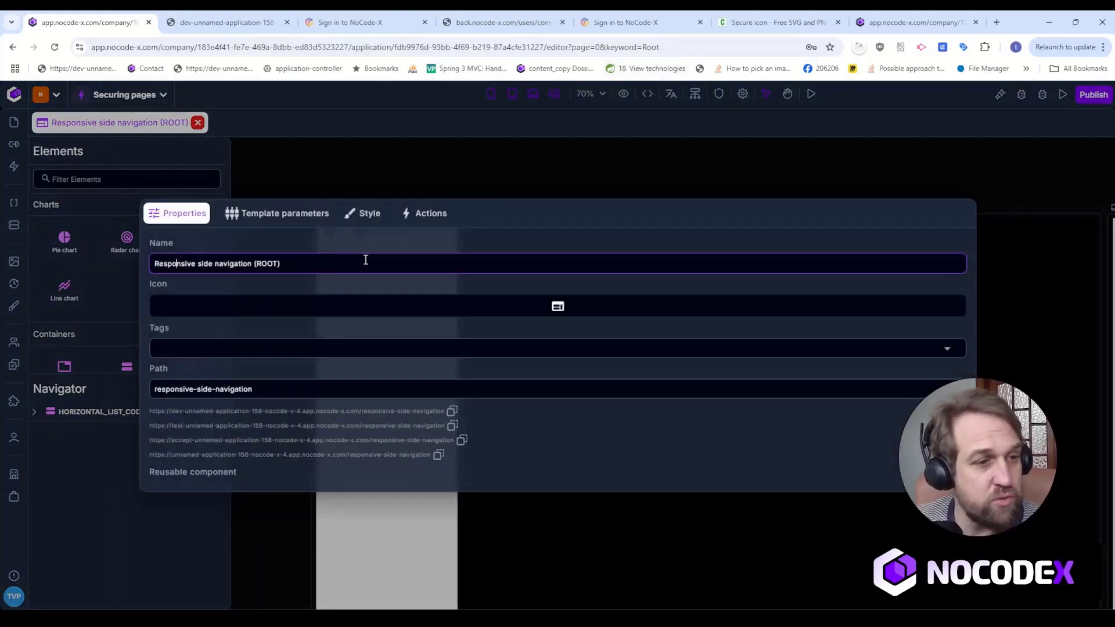
key(ctrl+a)
text(ROOT)
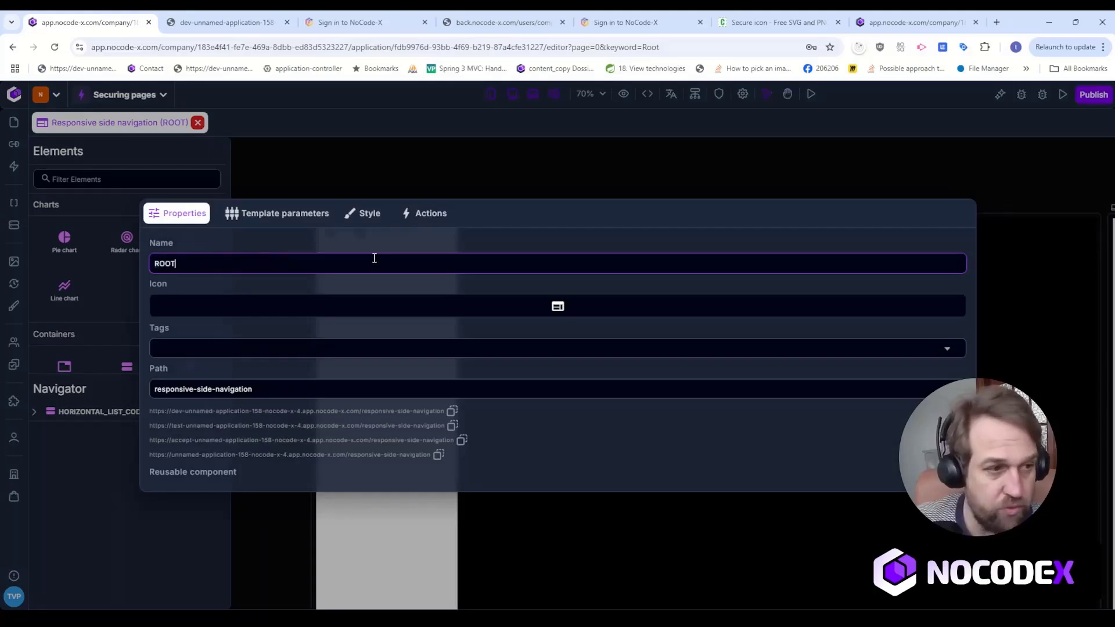
click(491, 150)
key(space)
drag(734, 172, 538, 169)
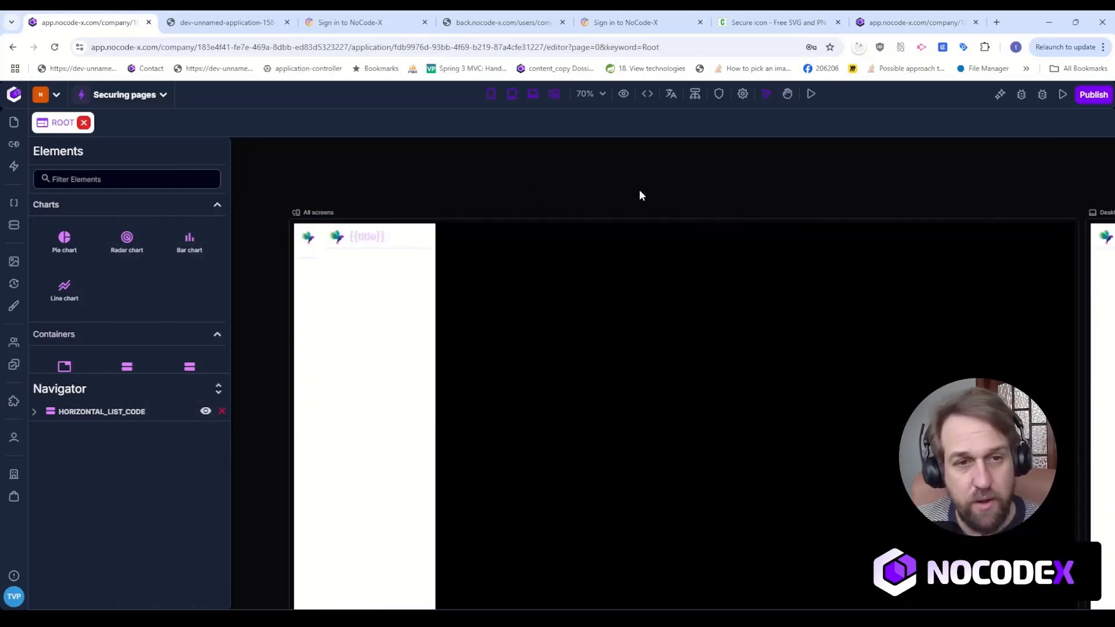
click(719, 94)
click(822, 118)
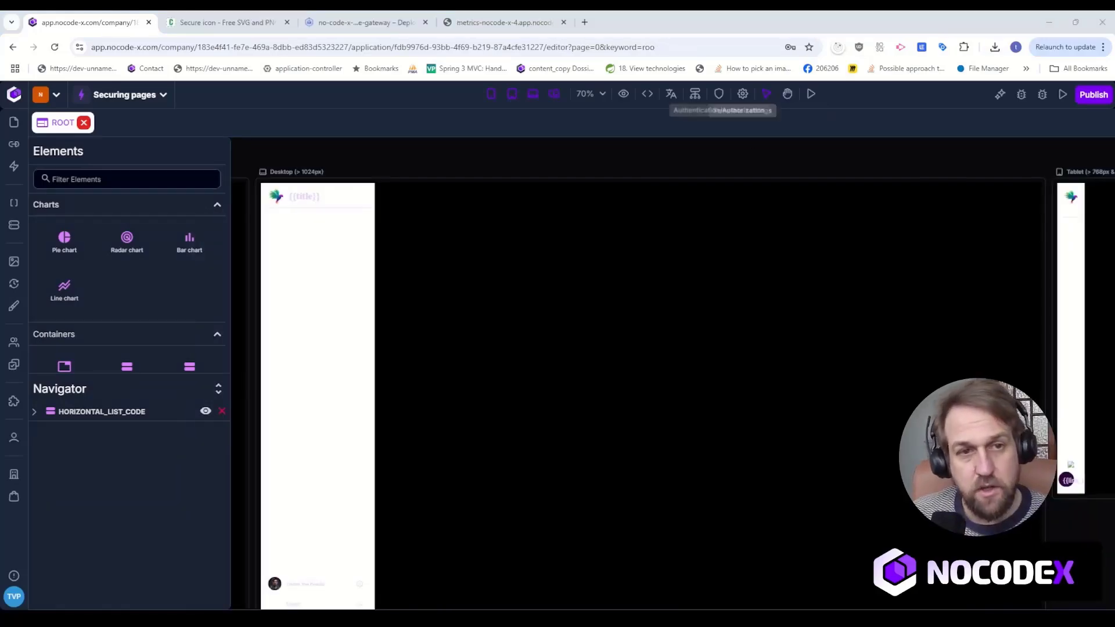
Open the first child template from the ROOT template's hierarchy for editing.
click(695, 94)
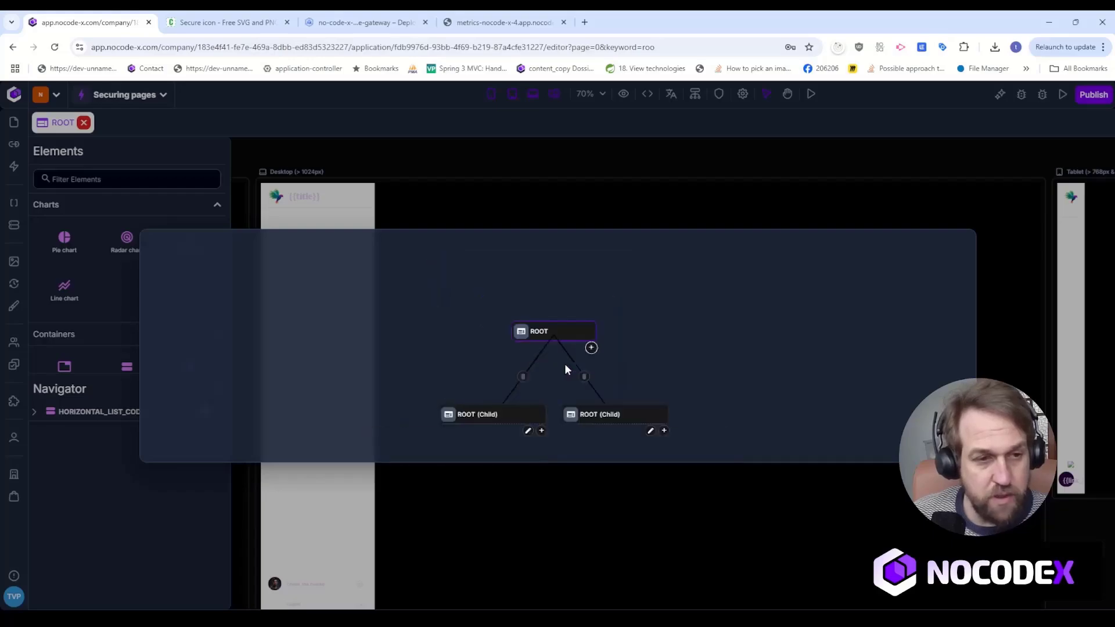
drag(430, 351, 438, 312)
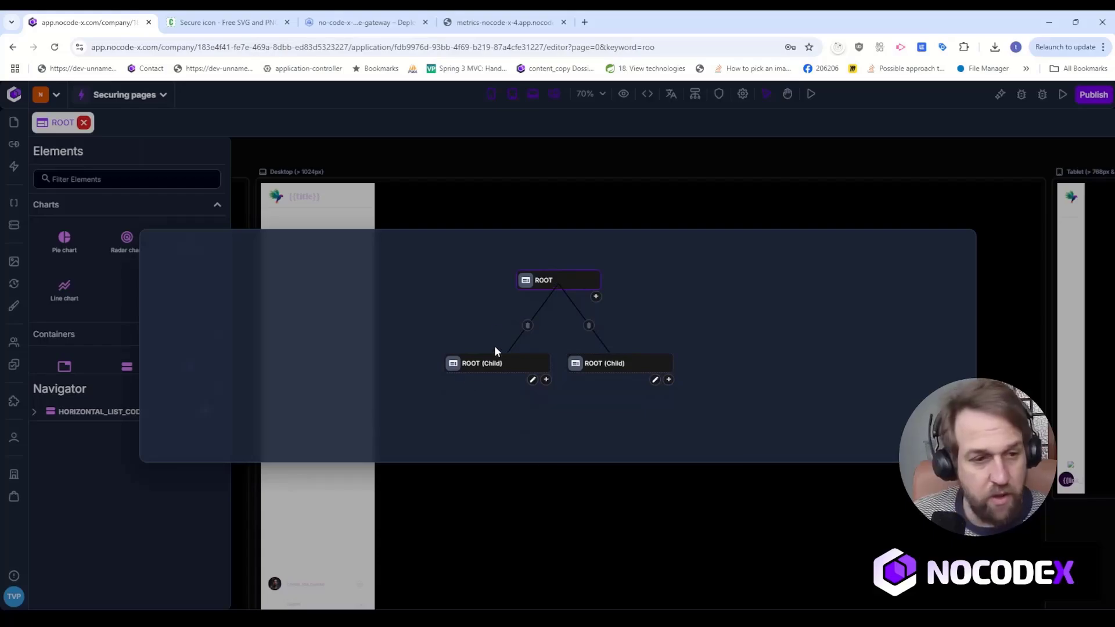
click(533, 381)
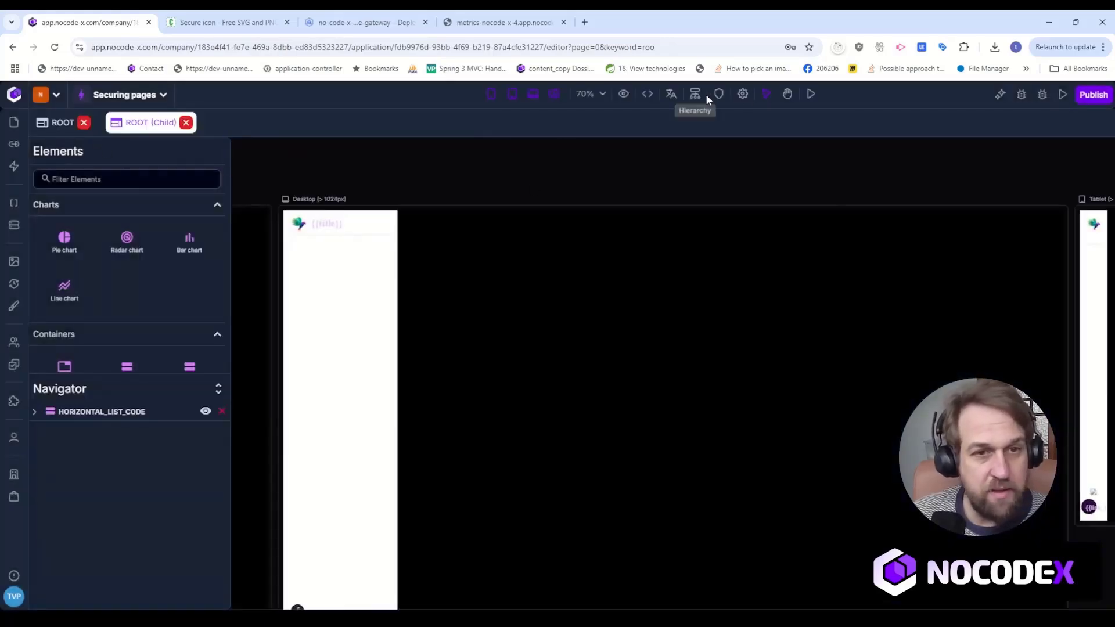
Name the first child template "Secured page 1" and set its path to secured-page-1.
click(743, 94)
triple_click(295, 267)
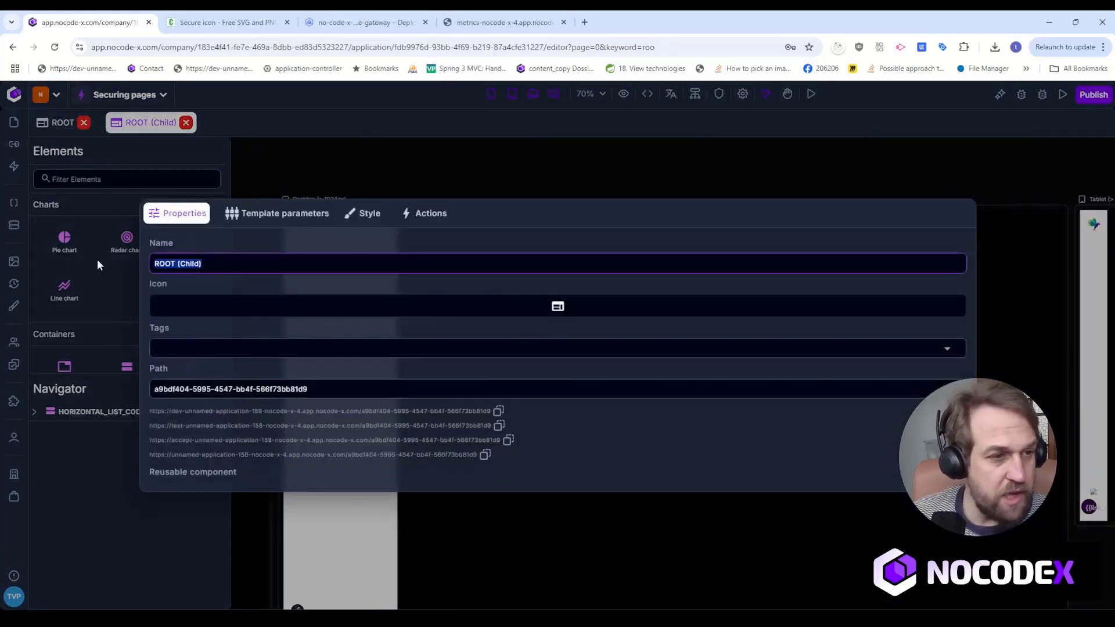
text(Sec)
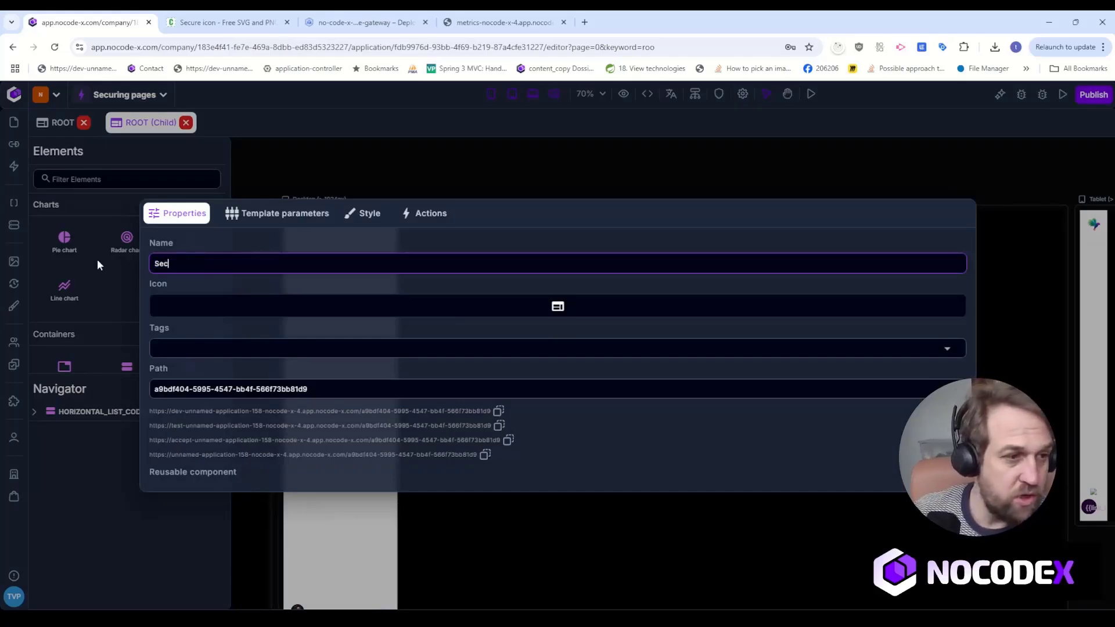
text(ured page 1)
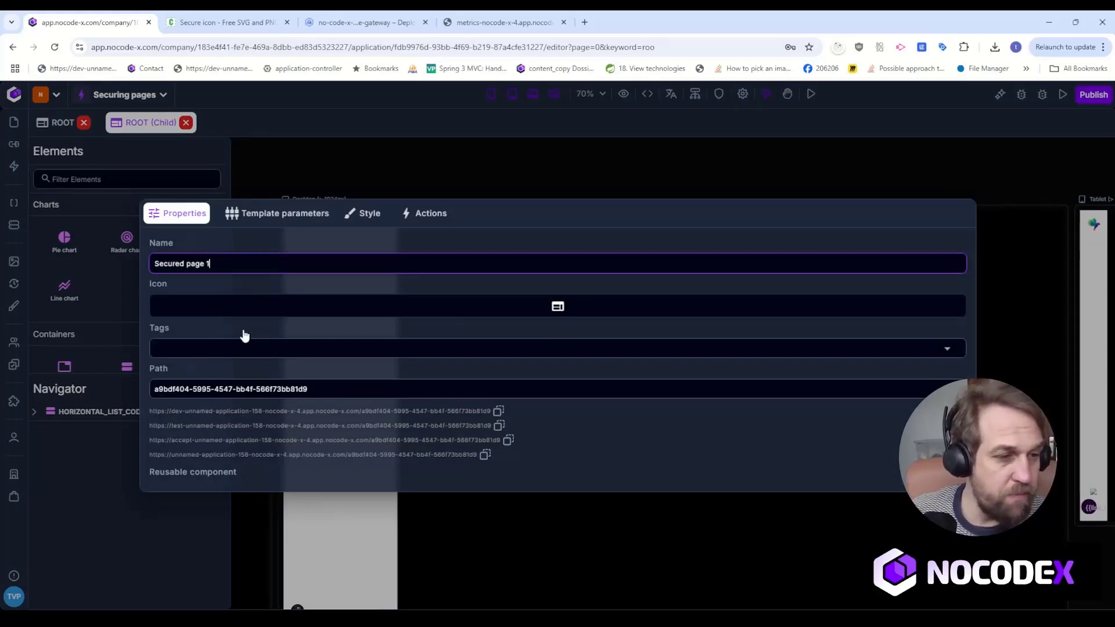
triple_click(353, 384)
text(se)
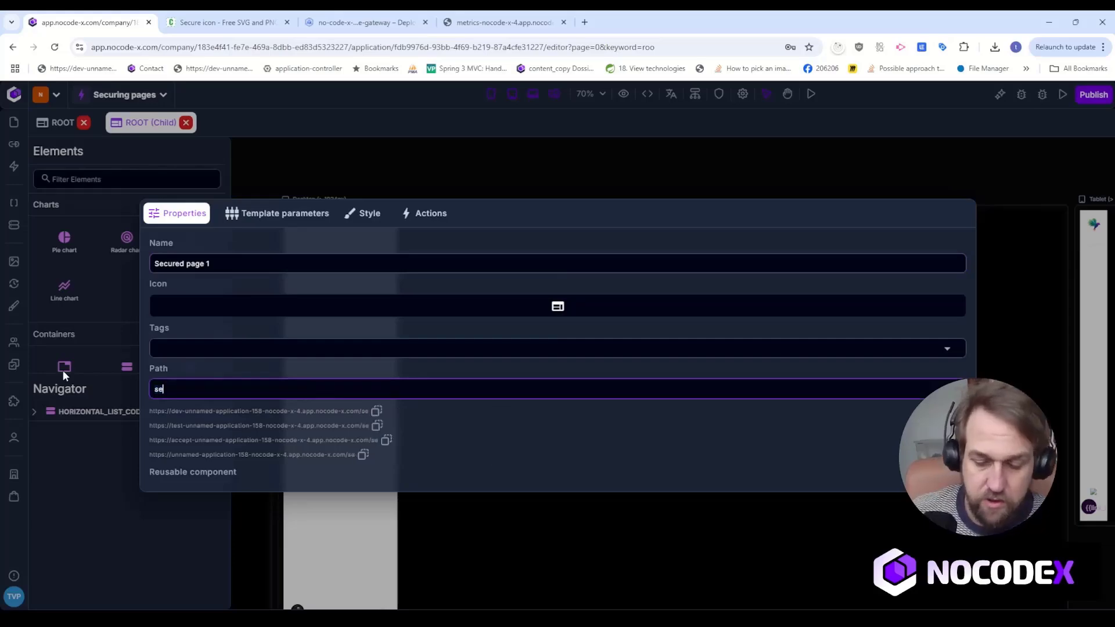
text(cured-)
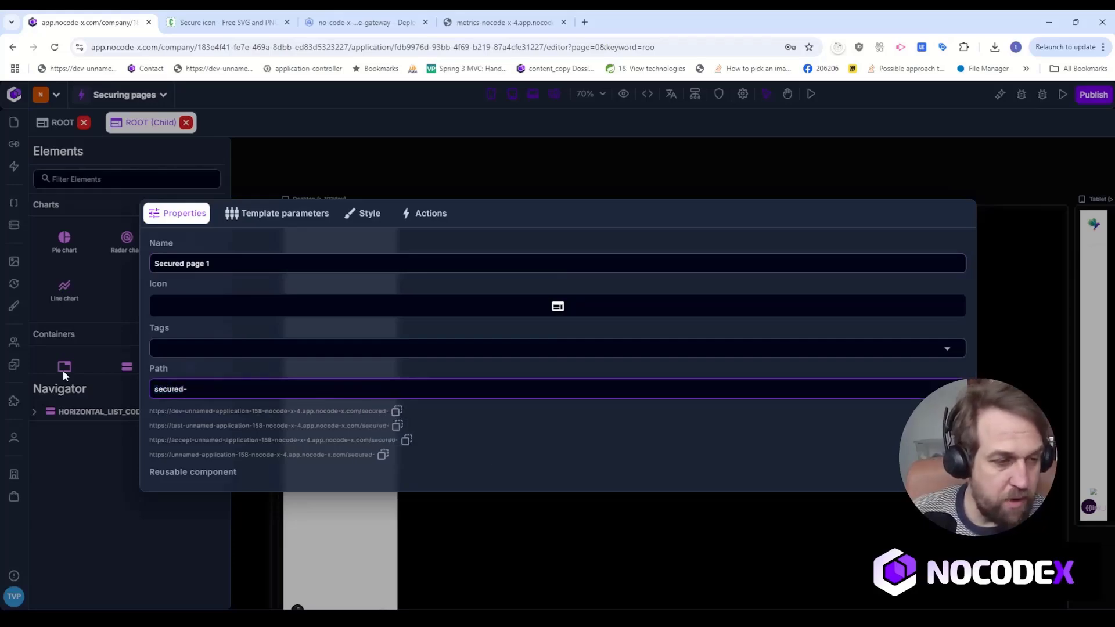
text(page-1)
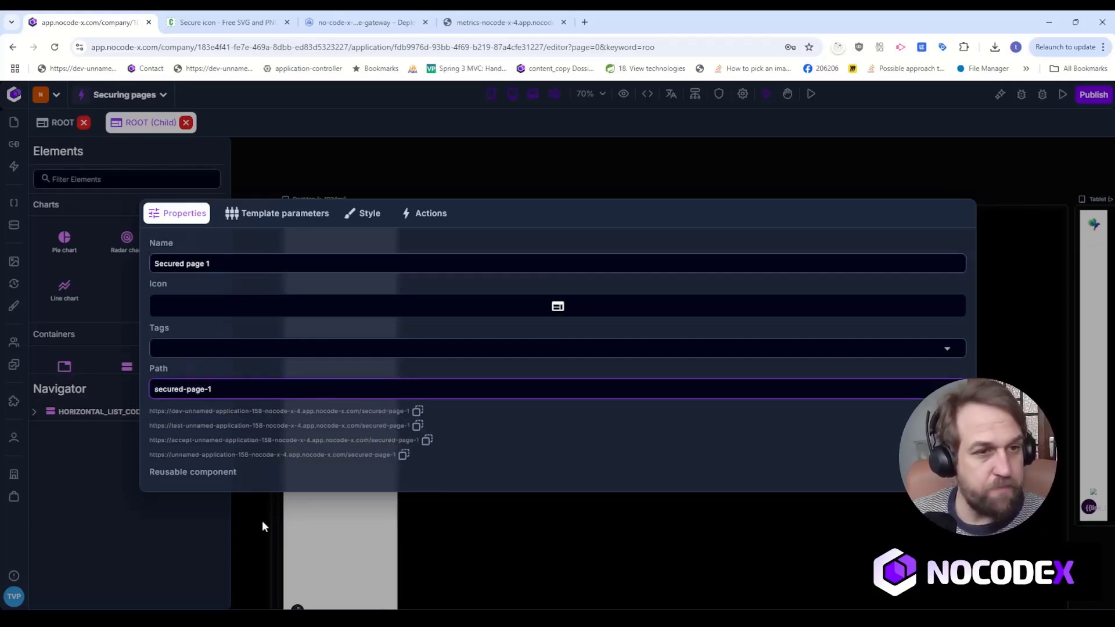
click(455, 167)
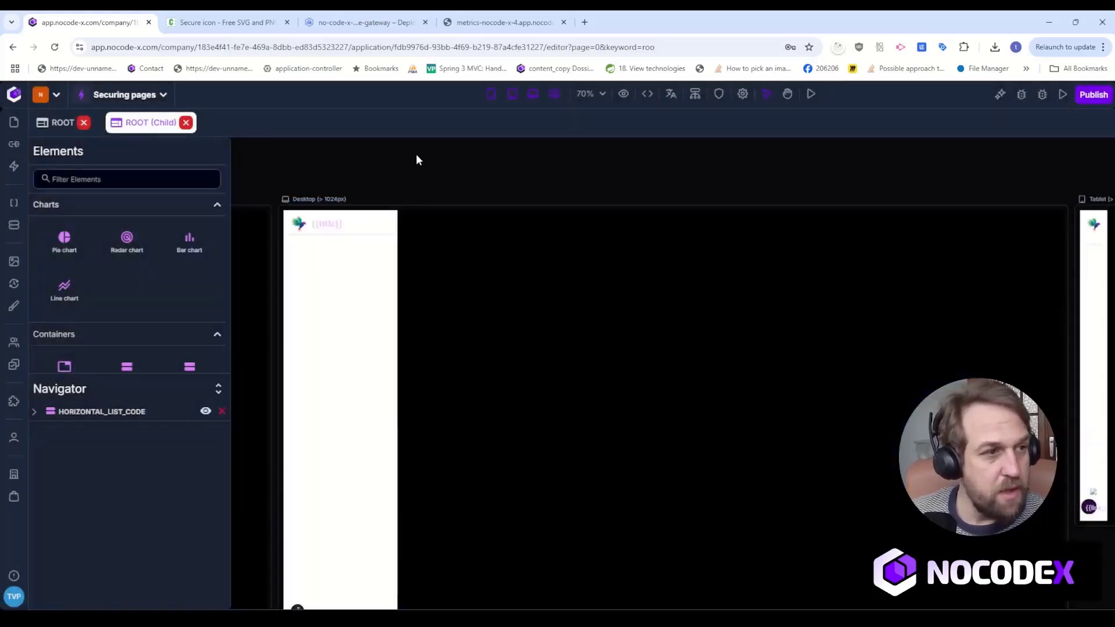
Return to the ROOT template and open its remaining unnamed child from the hierarchy for editing.
click(63, 122)
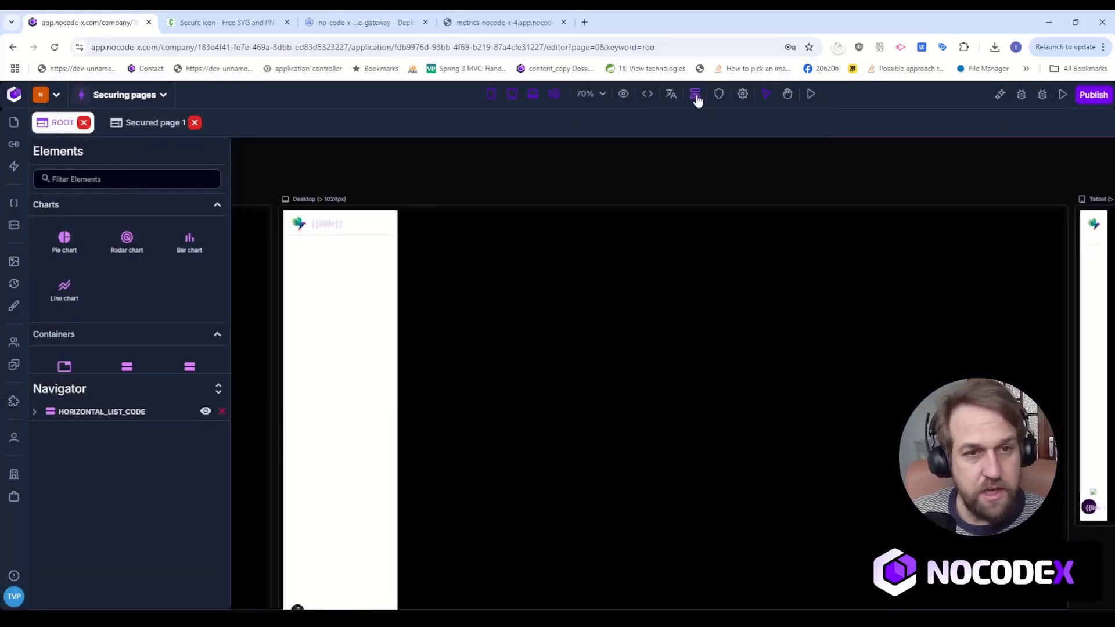
click(718, 94)
click(694, 93)
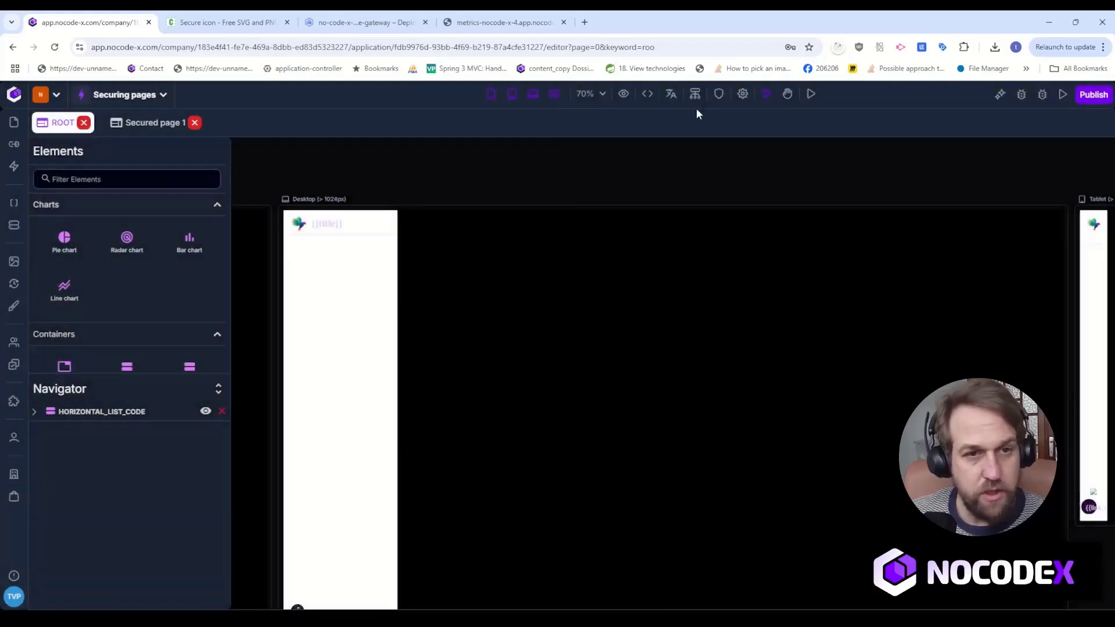
scroll(568, 374, up, 10)
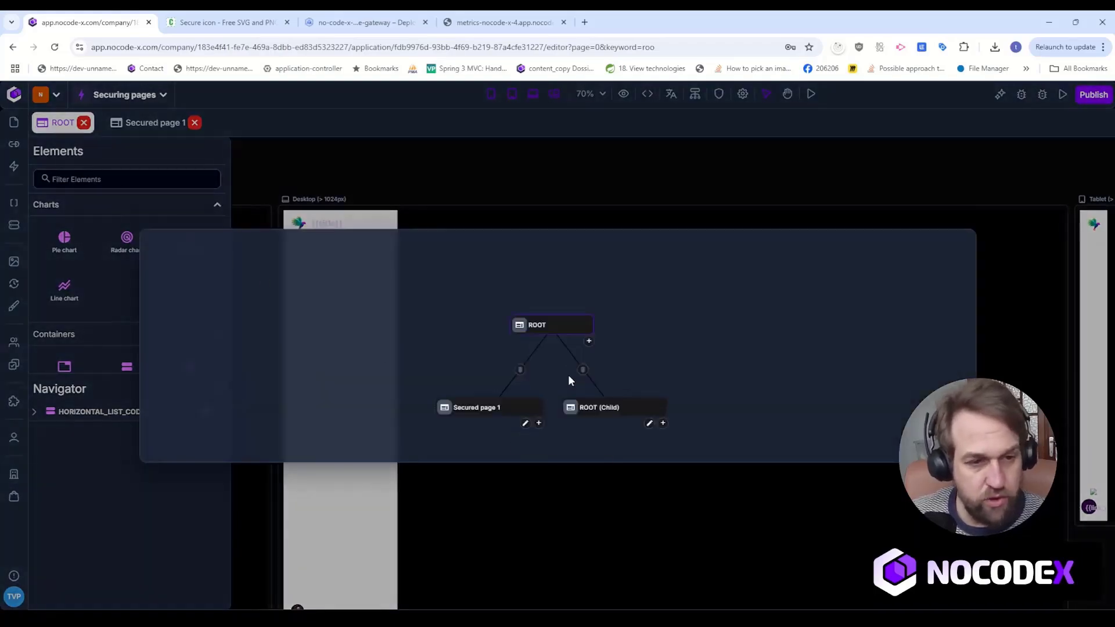
drag(762, 373, 708, 285)
click(718, 399)
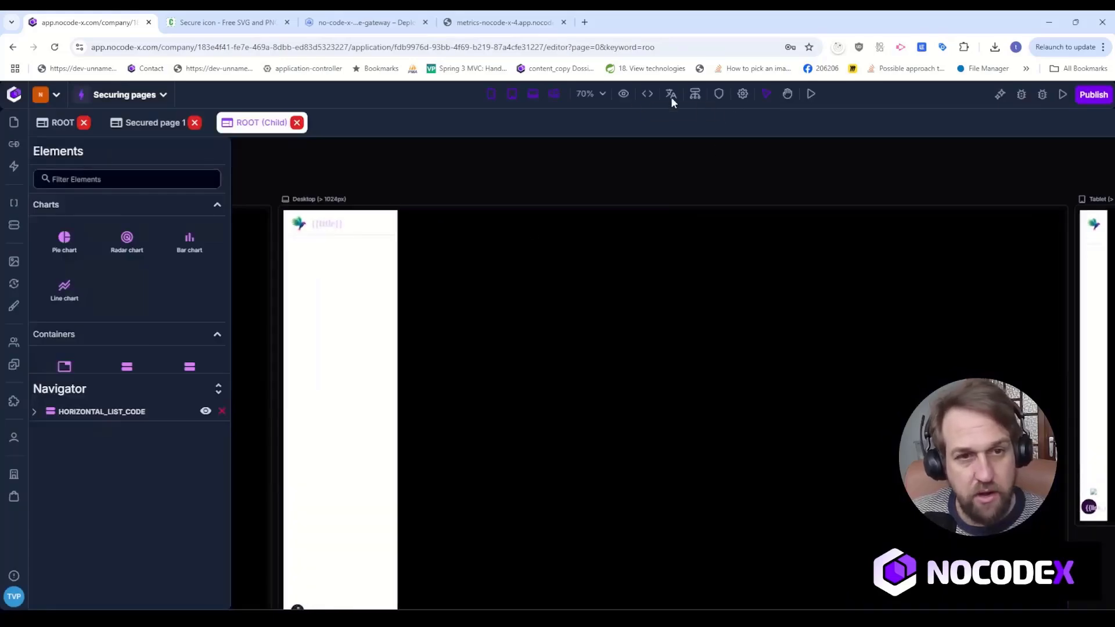
Name the second child template "Secured page 2" and set its path to secured-page-2.
click(741, 94)
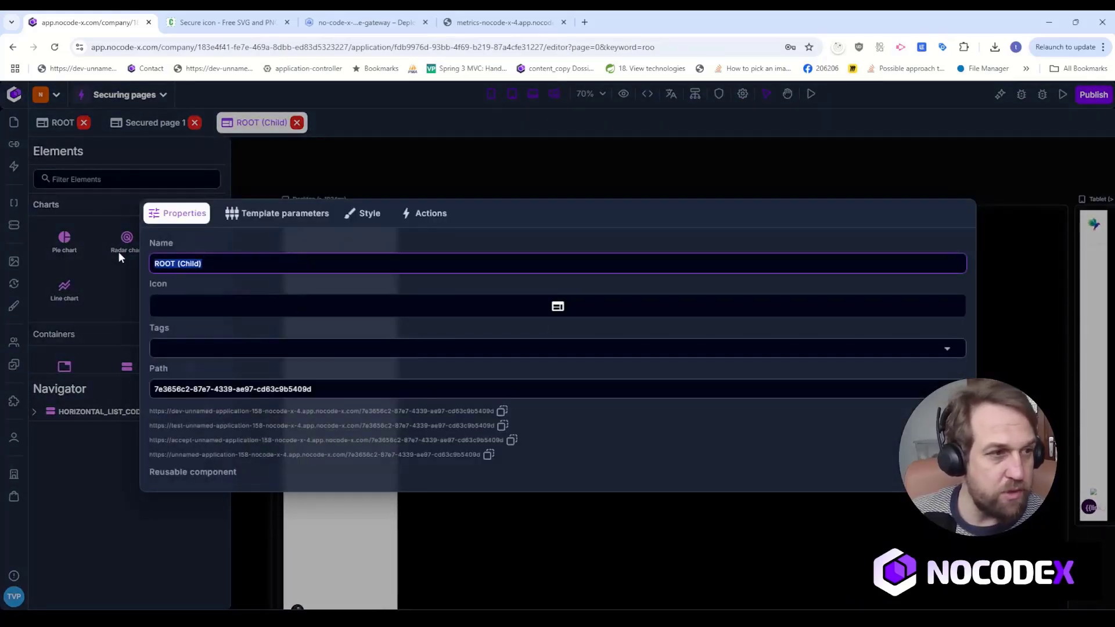
text(Secured )
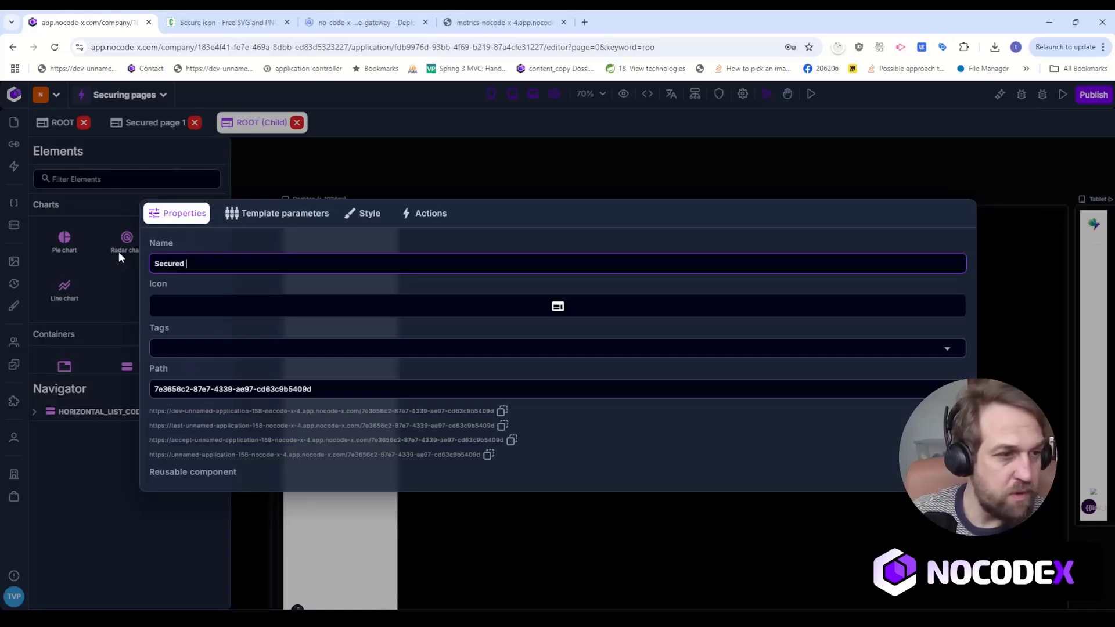
text(page 2)
drag(373, 390, 80, 381)
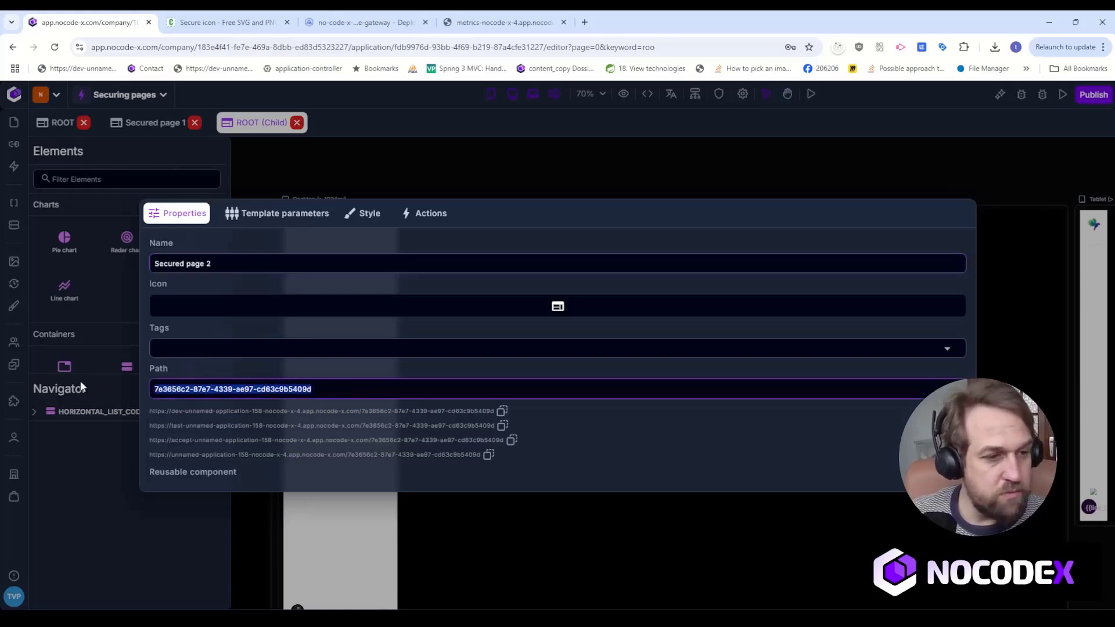
text(secured)
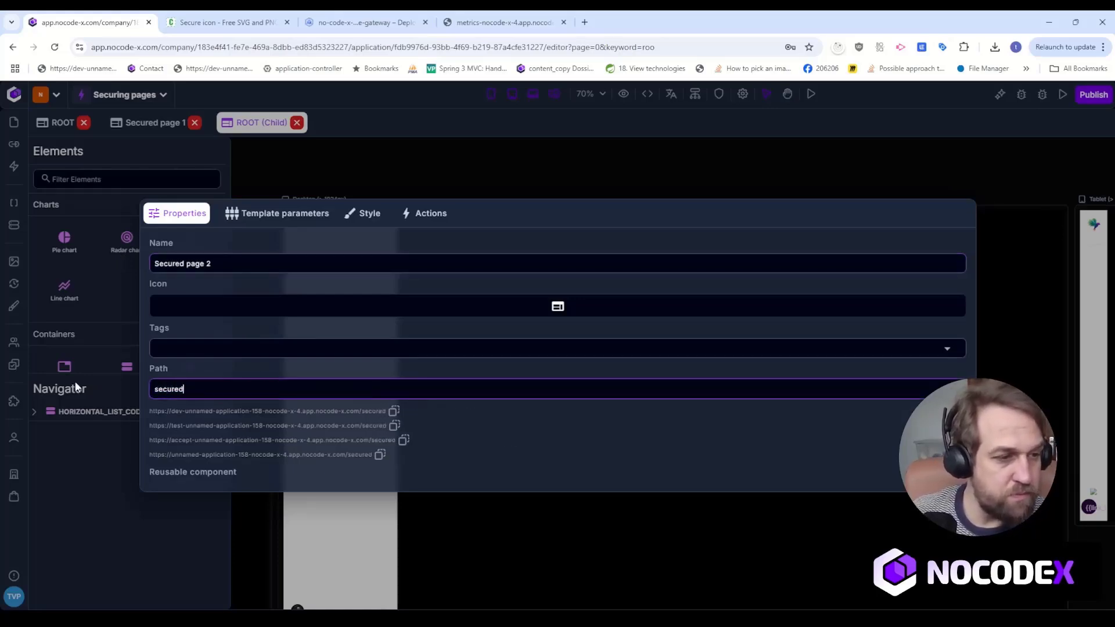
text(-page-2)
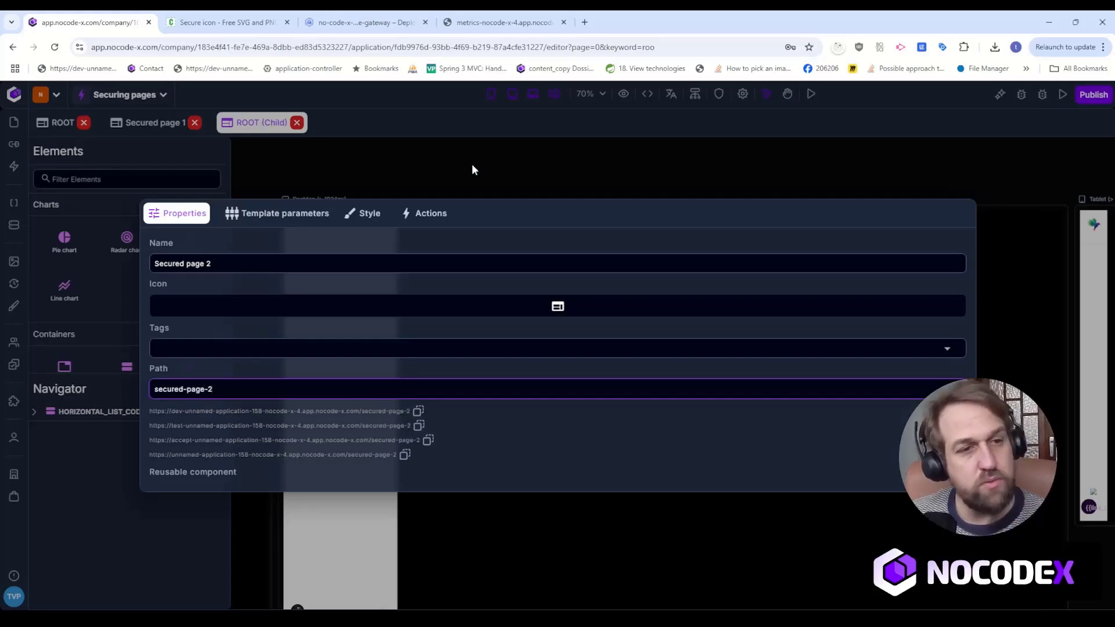
click(472, 169)
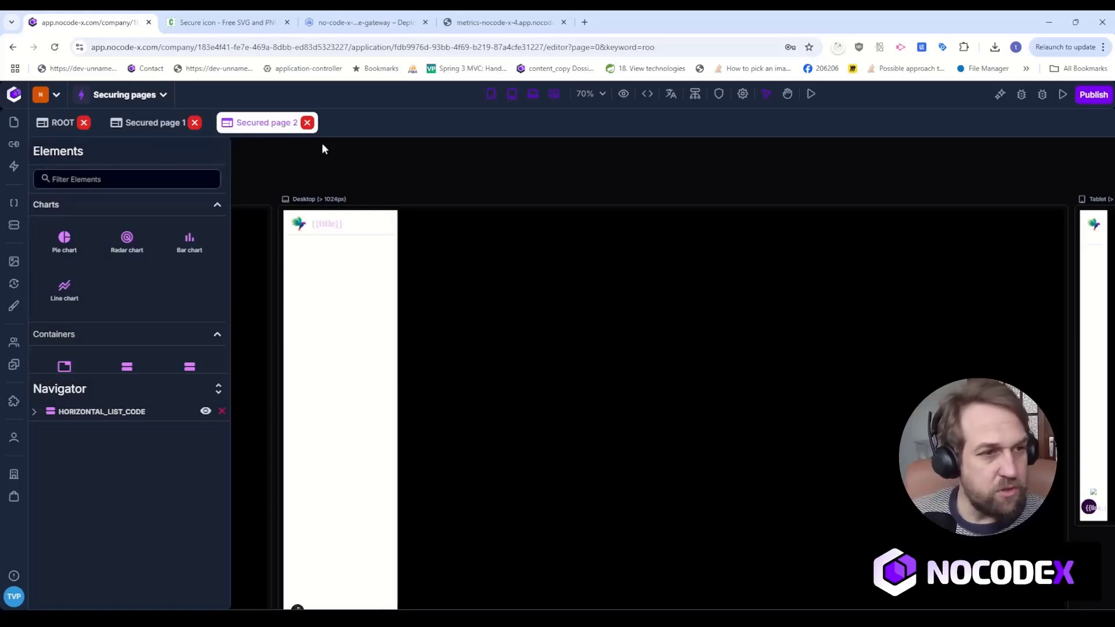
Add a Title element to the content area beside the side navigation on Secured page 1.
click(150, 121)
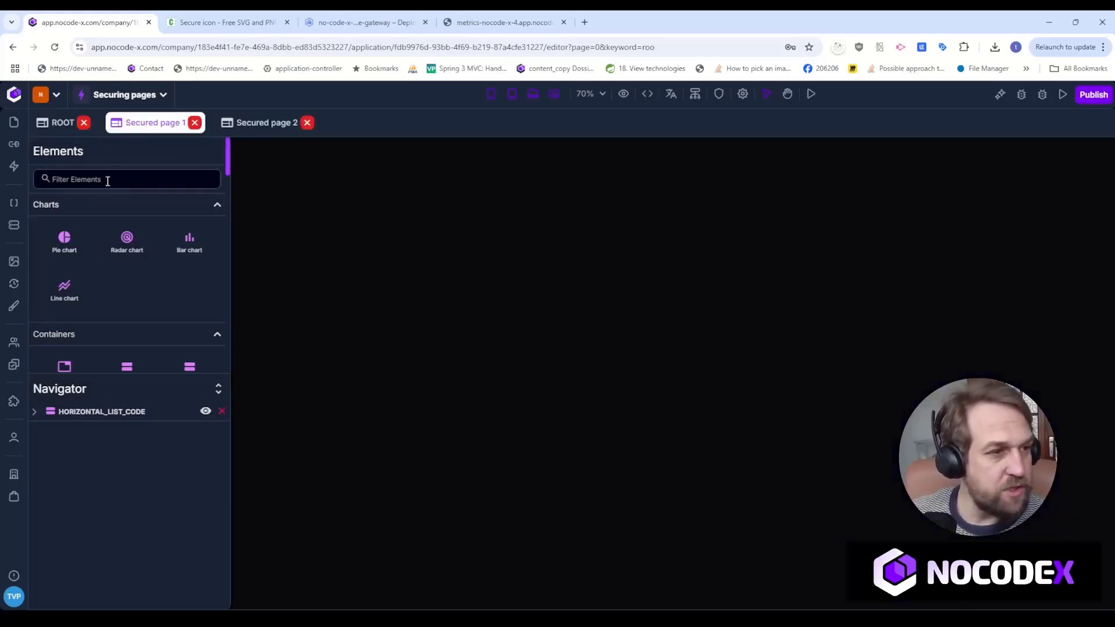
click(108, 178)
text(tit)
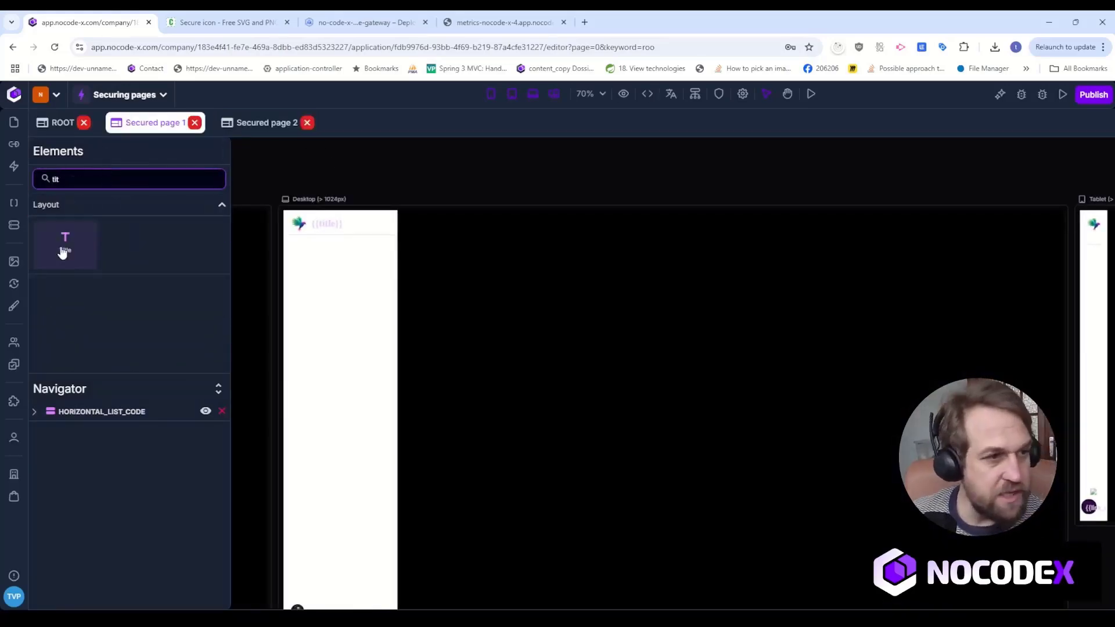
drag(63, 249, 416, 234)
Set Grow to 1 for the vertical list that holds the title on Secured page 1.
click(422, 215)
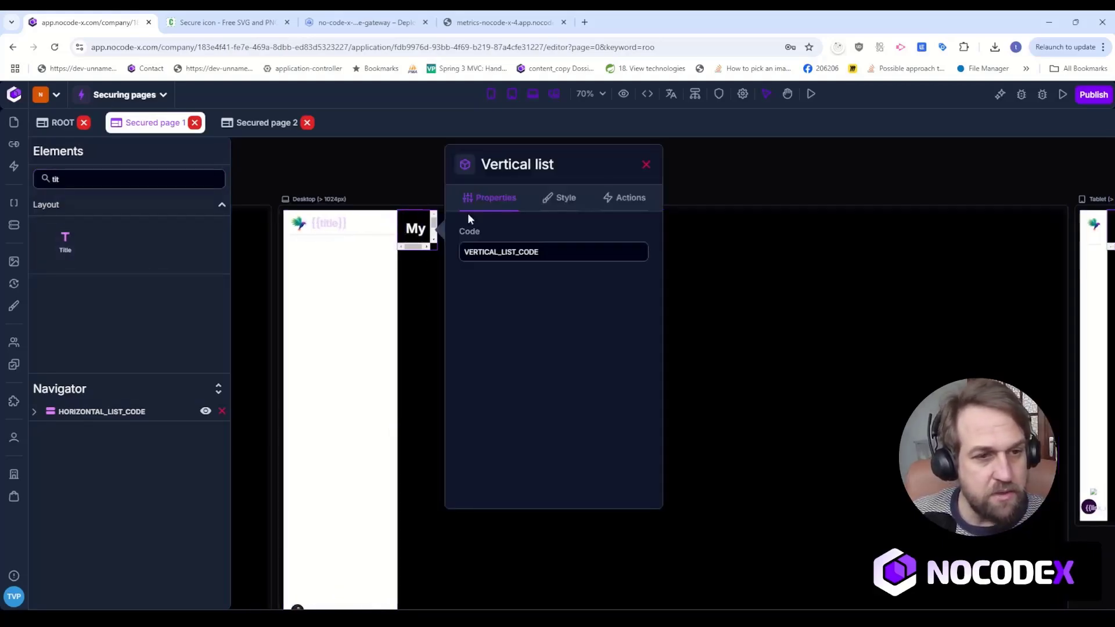
click(561, 198)
drag(530, 290, 488, 292)
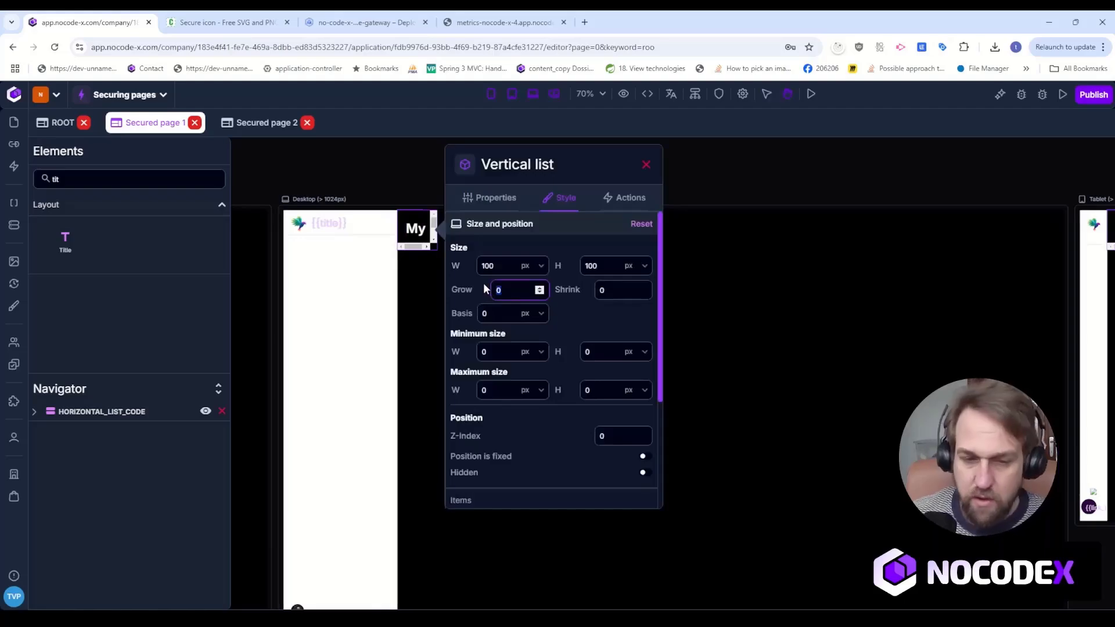
text(1)
Change the title element's text to "Secured page 1".
click(462, 228)
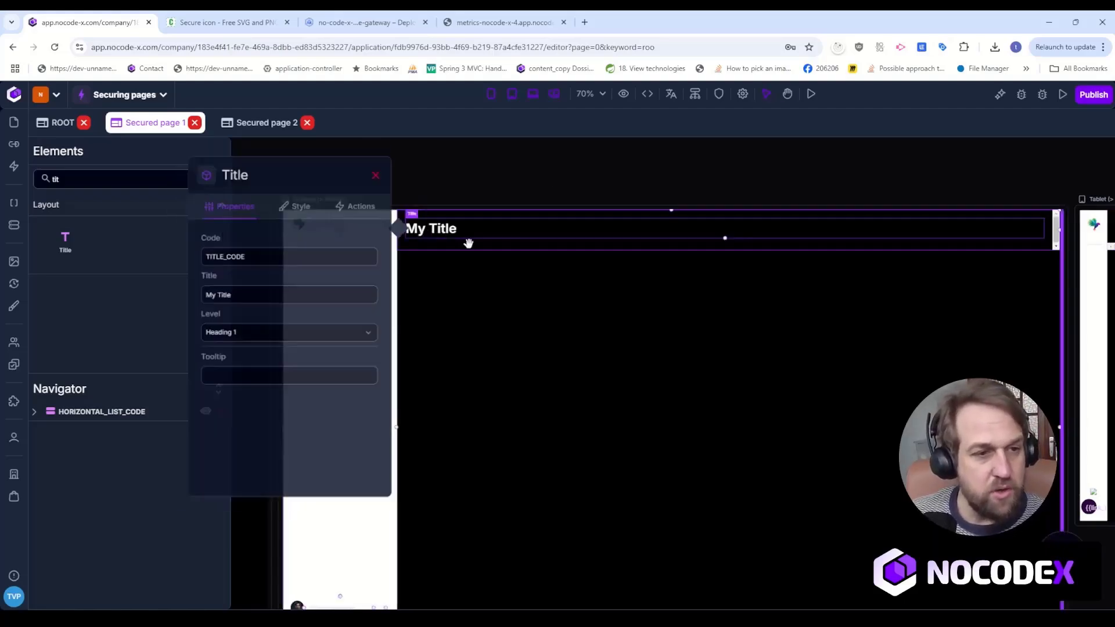
click(194, 293)
text(Secured page 1)
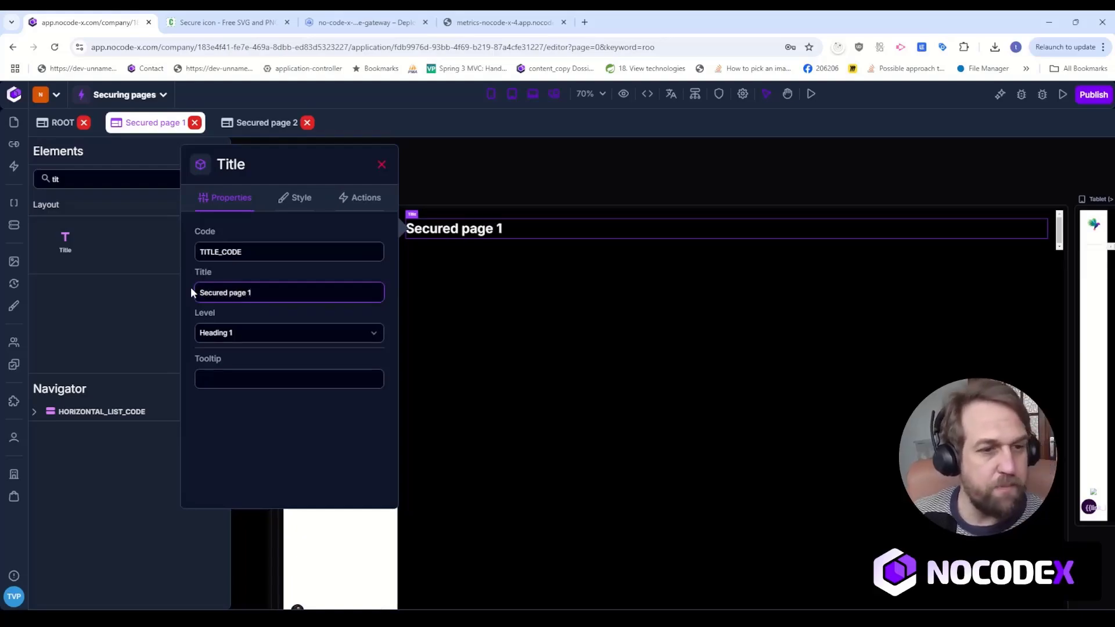
Add a Title element to the content area beside the side navigation on Secured page 2.
click(489, 180)
click(245, 120)
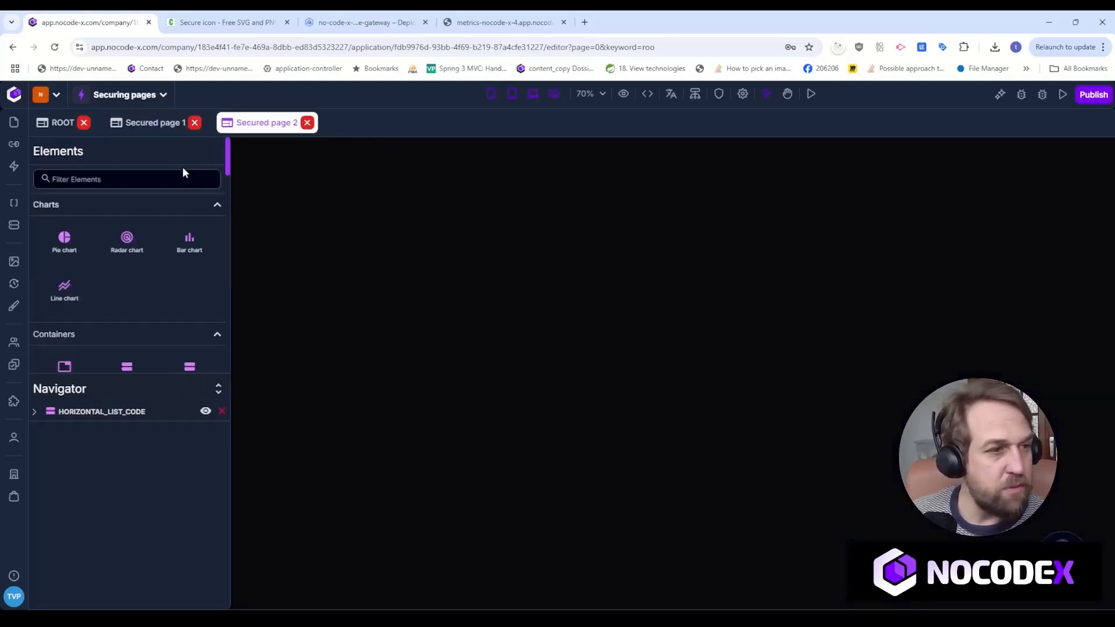
text(t)
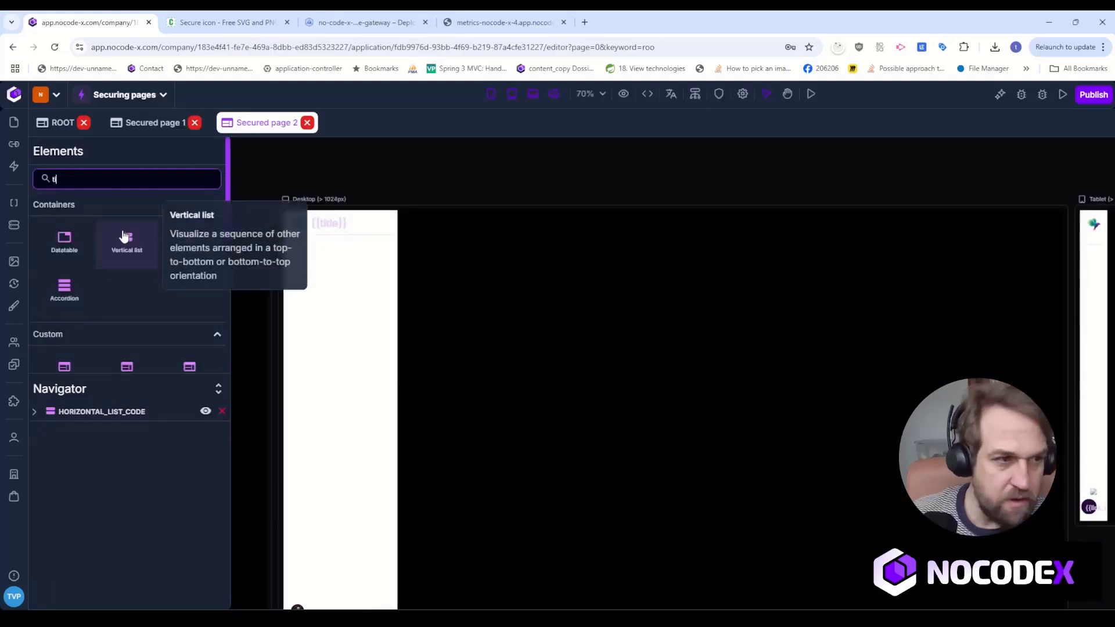
text(it)
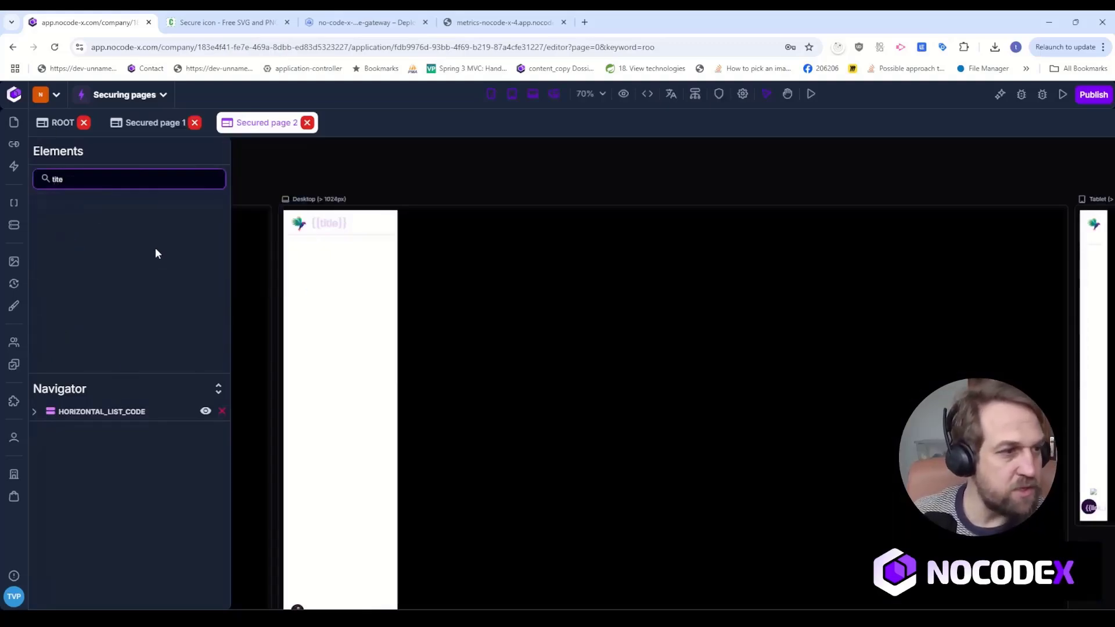
drag(64, 250, 423, 240)
Set Grow to 1 for the vertical list that holds the title on Secured page 2.
click(423, 210)
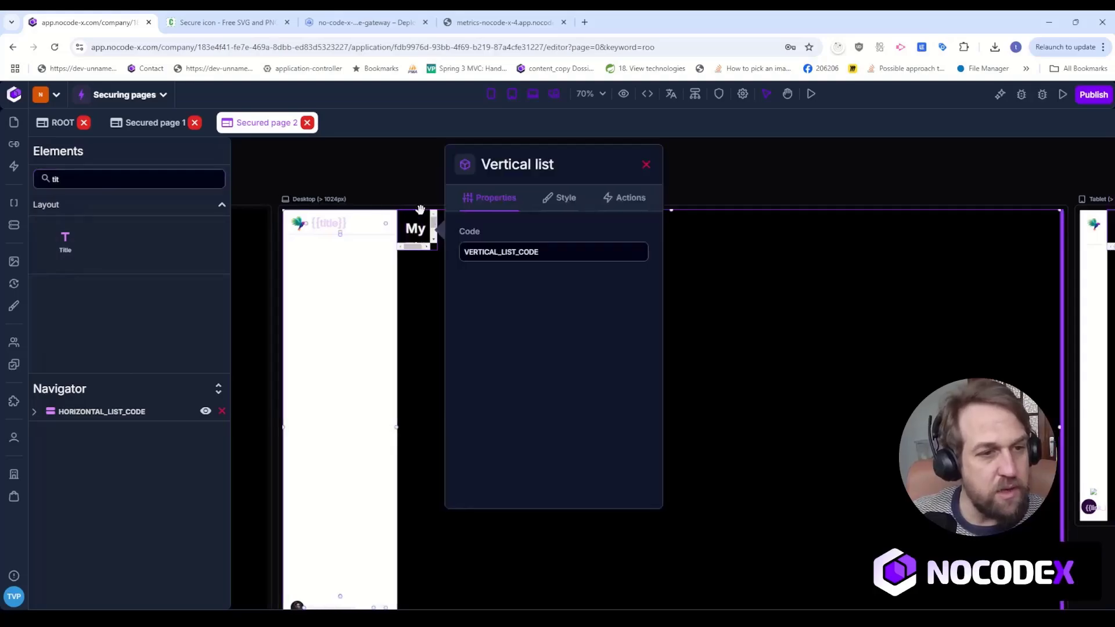
click(551, 201)
text(1)
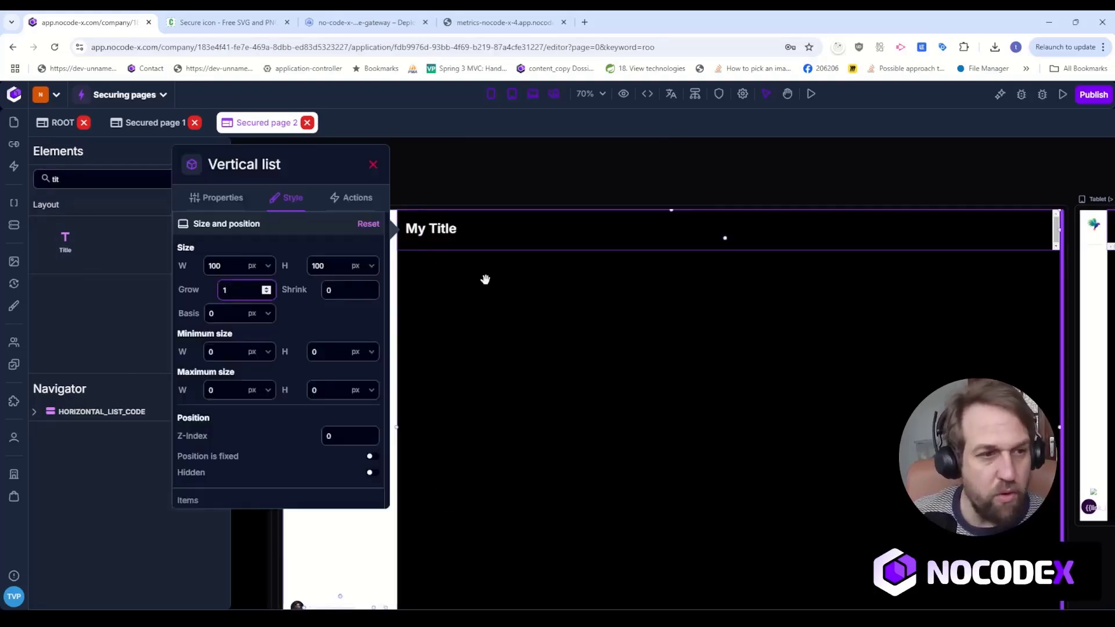
Change the title element's text to "Secured page 2".
click(460, 230)
click(244, 292)
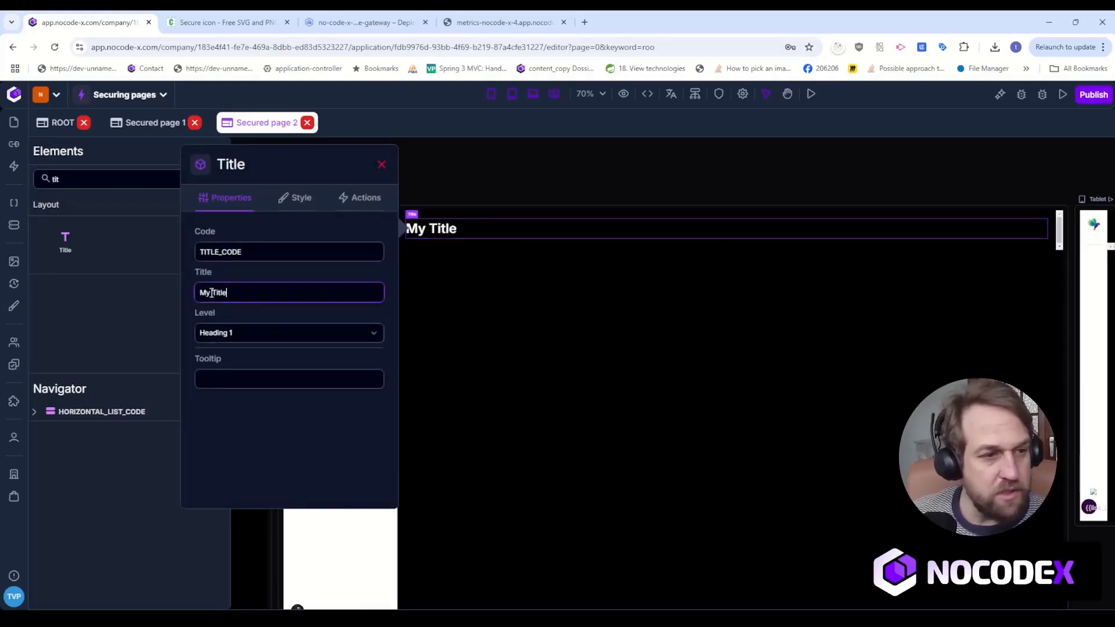
text(S)
key(ctrl+a)
text(Secu)
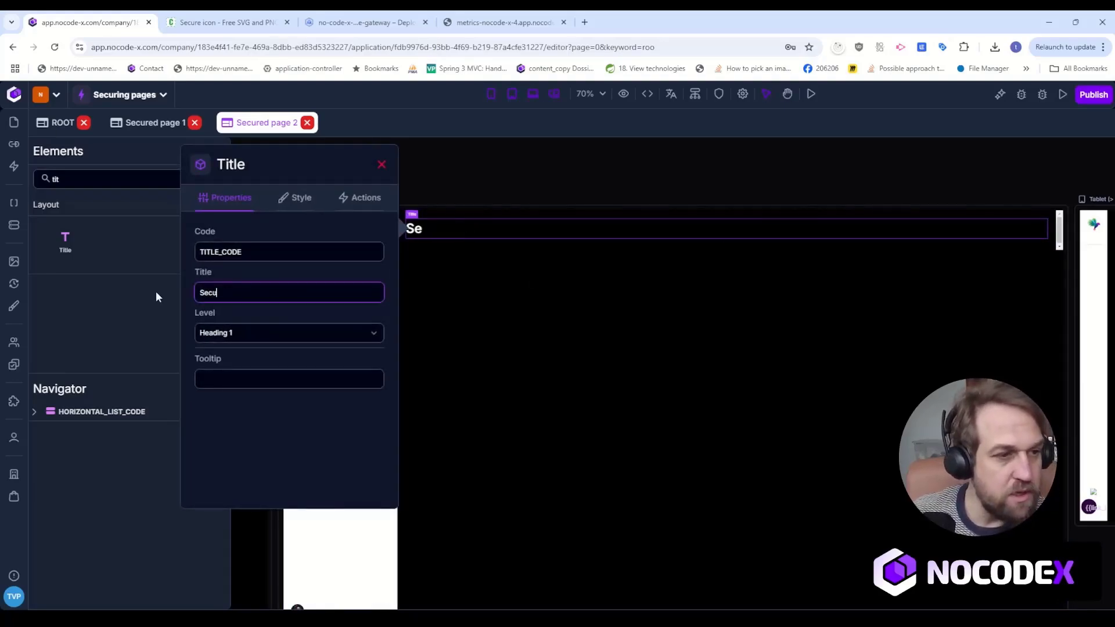
text(red page 2)
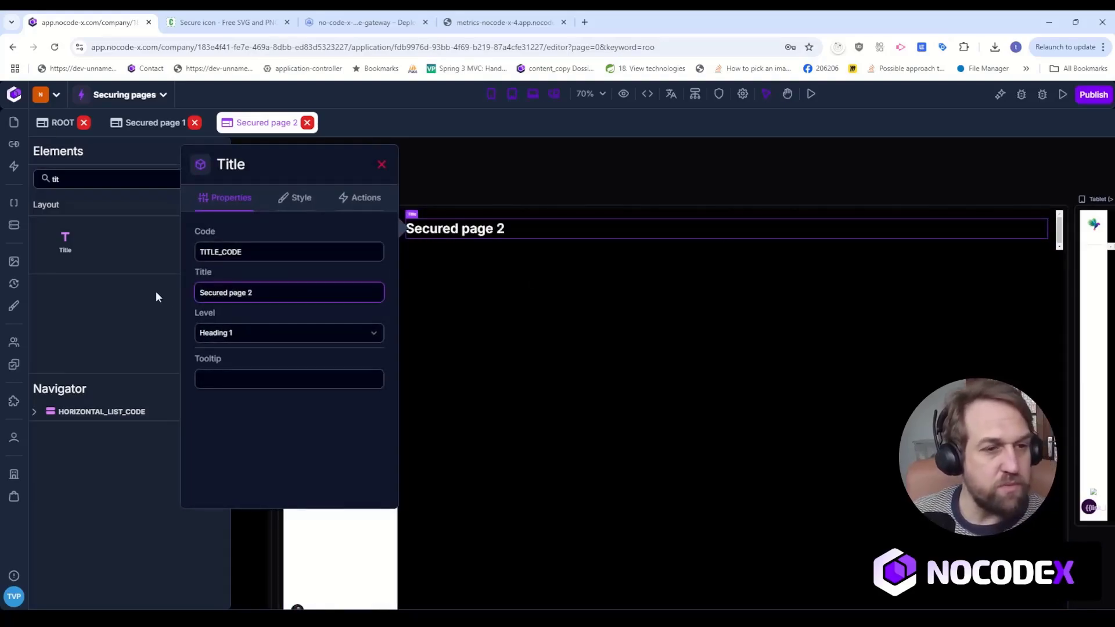
click(473, 166)
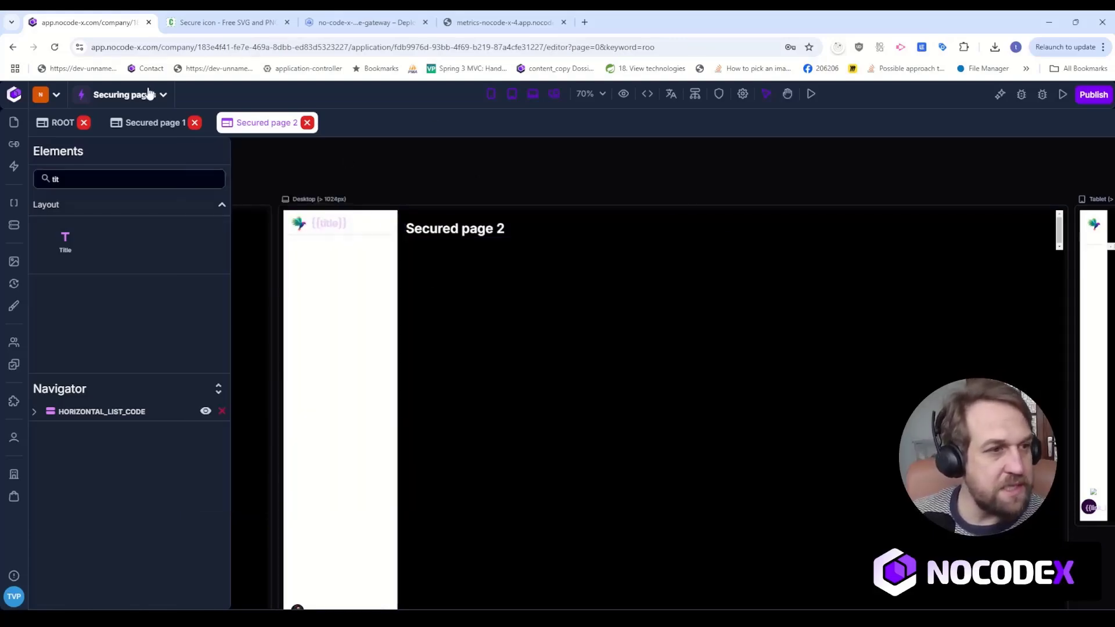
Preview Secured page 1 in the running application and check its title beside the side navigation.
click(153, 123)
click(718, 93)
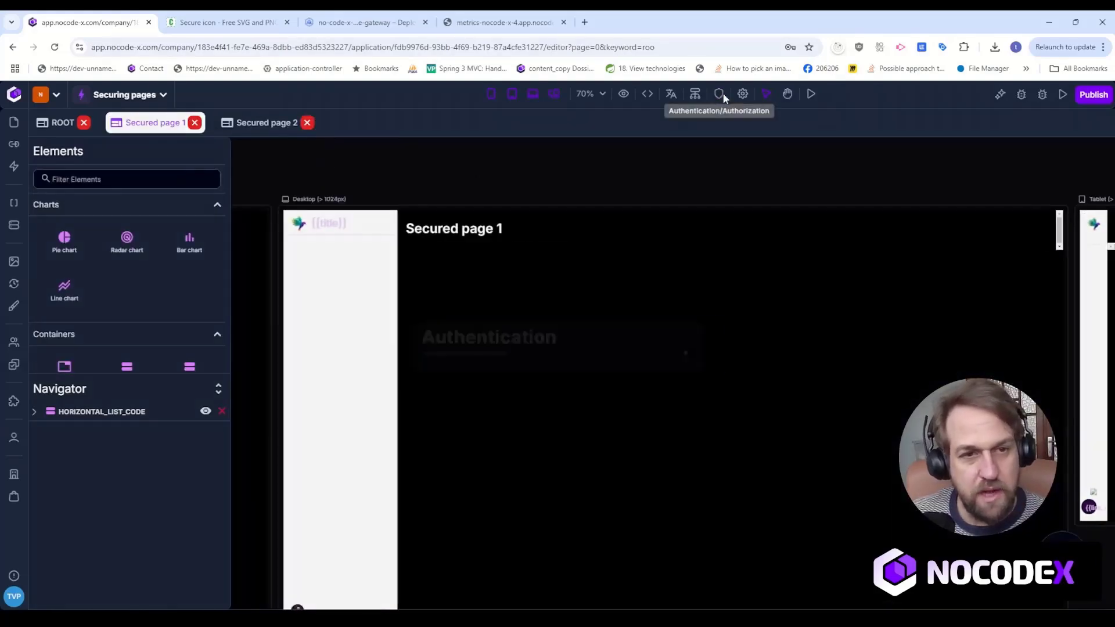
click(586, 163)
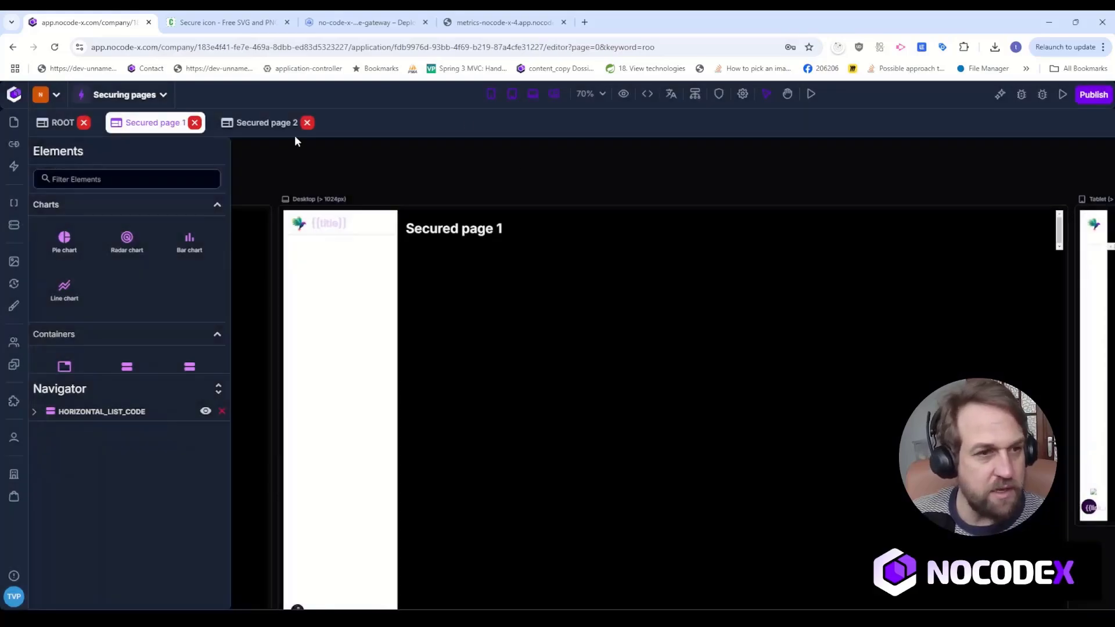
click(812, 94)
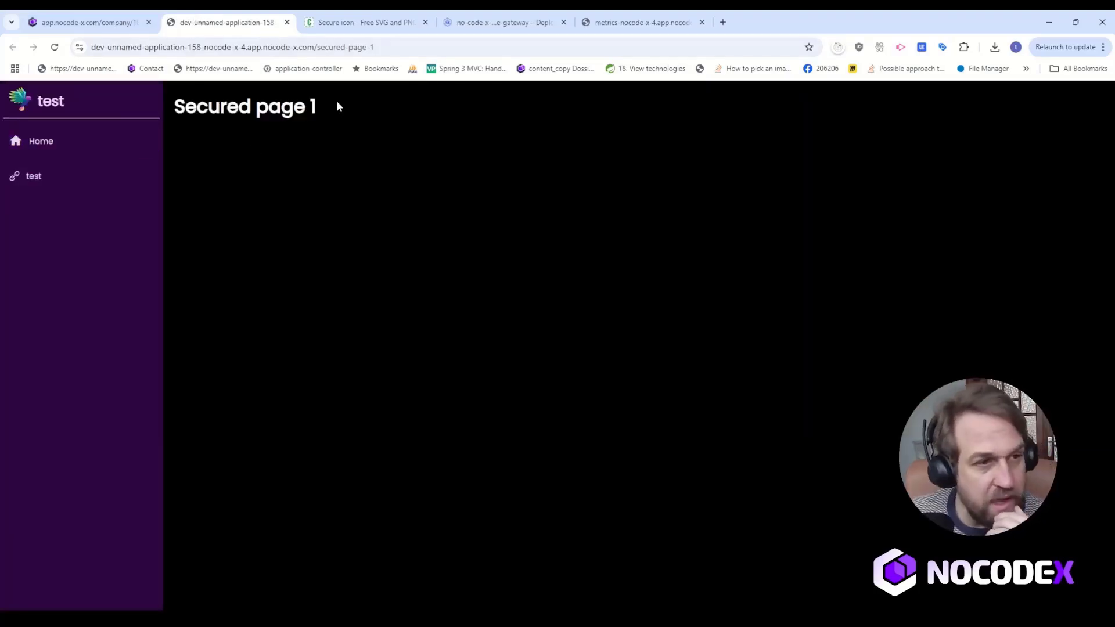
drag(339, 107, 398, 109)
click(178, 109)
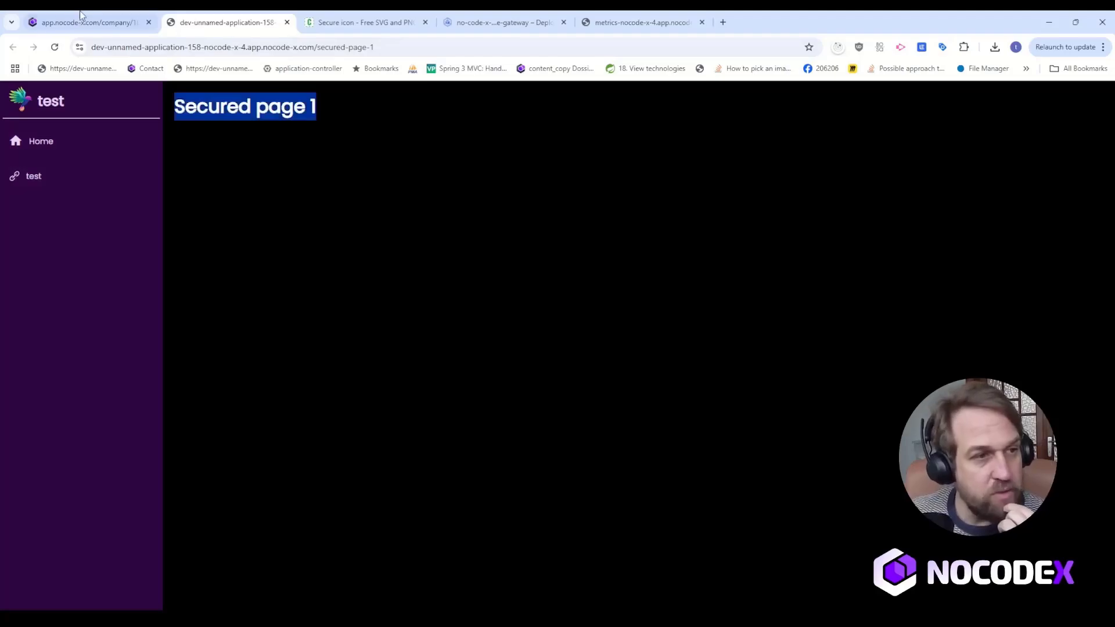
Preview Secured page 2 from the editor, check its title, and return to the editor.
click(81, 20)
click(258, 122)
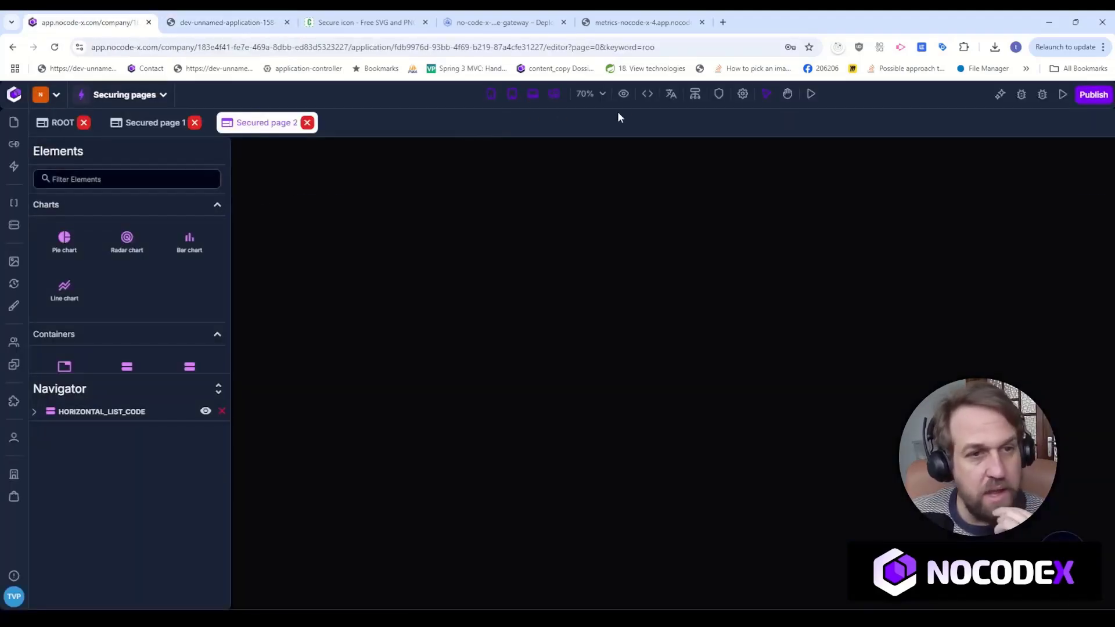
click(811, 95)
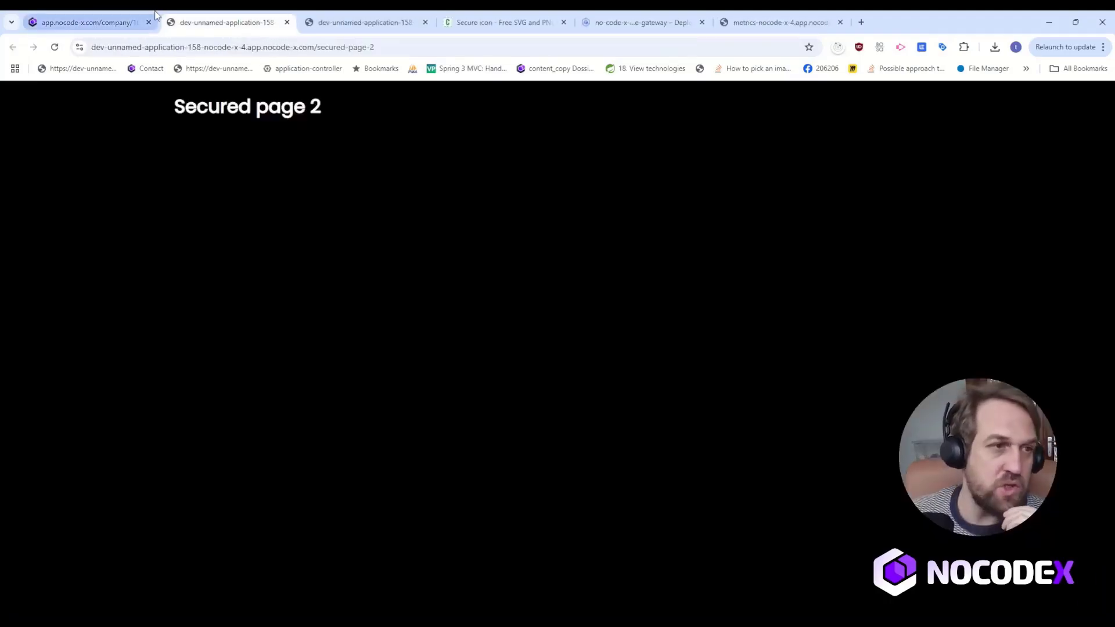
drag(425, 125, 208, 108)
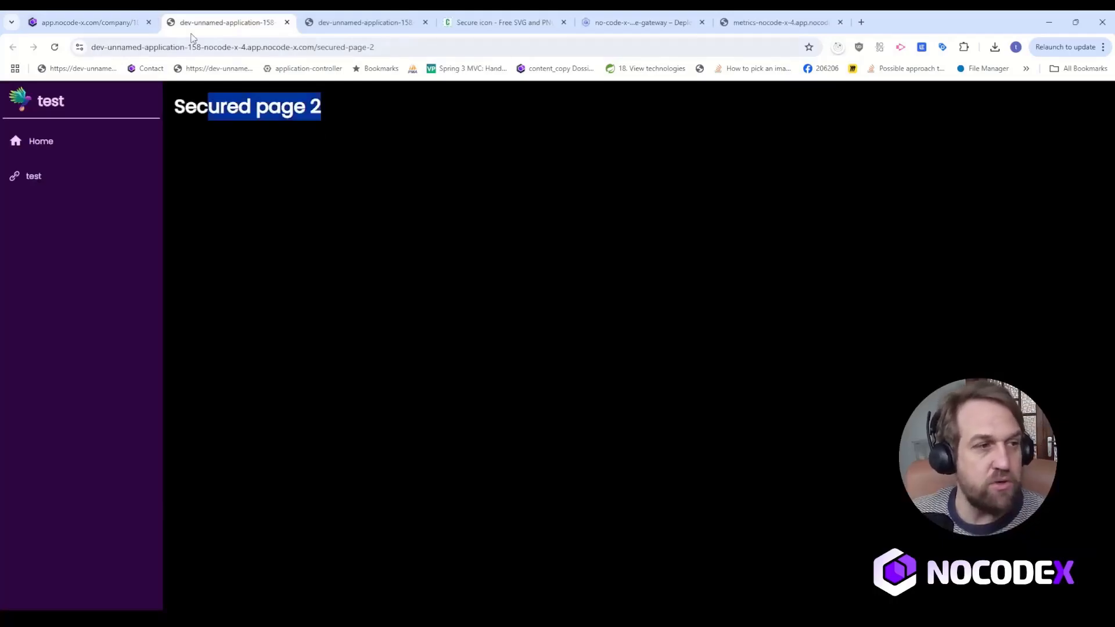
click(154, 18)
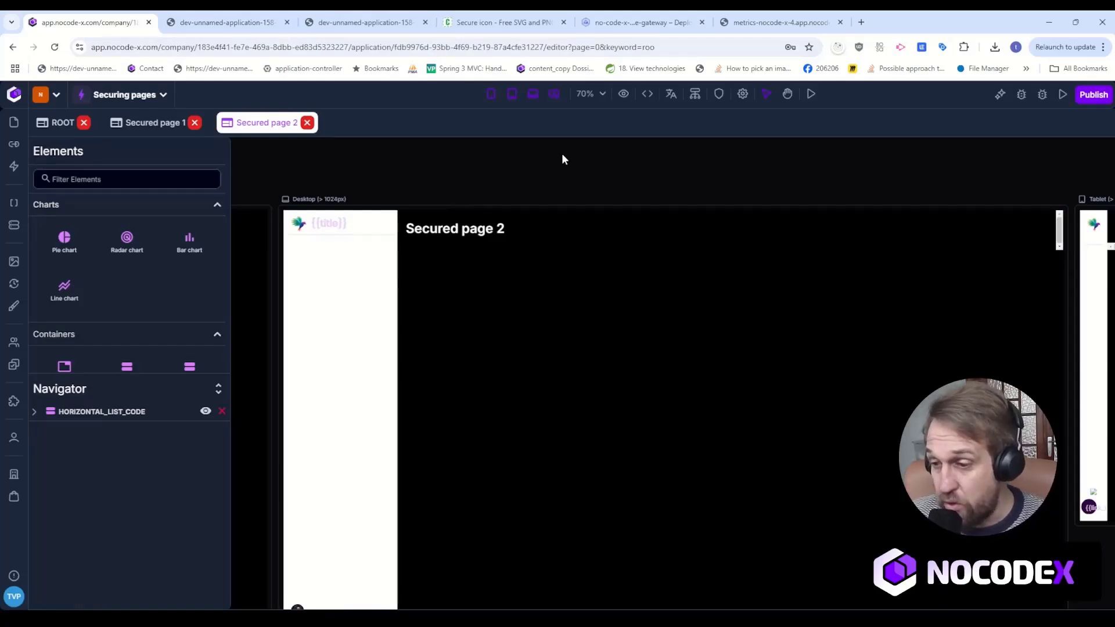
Remove both existing link items from the side navigation component in the ROOT template.
click(69, 129)
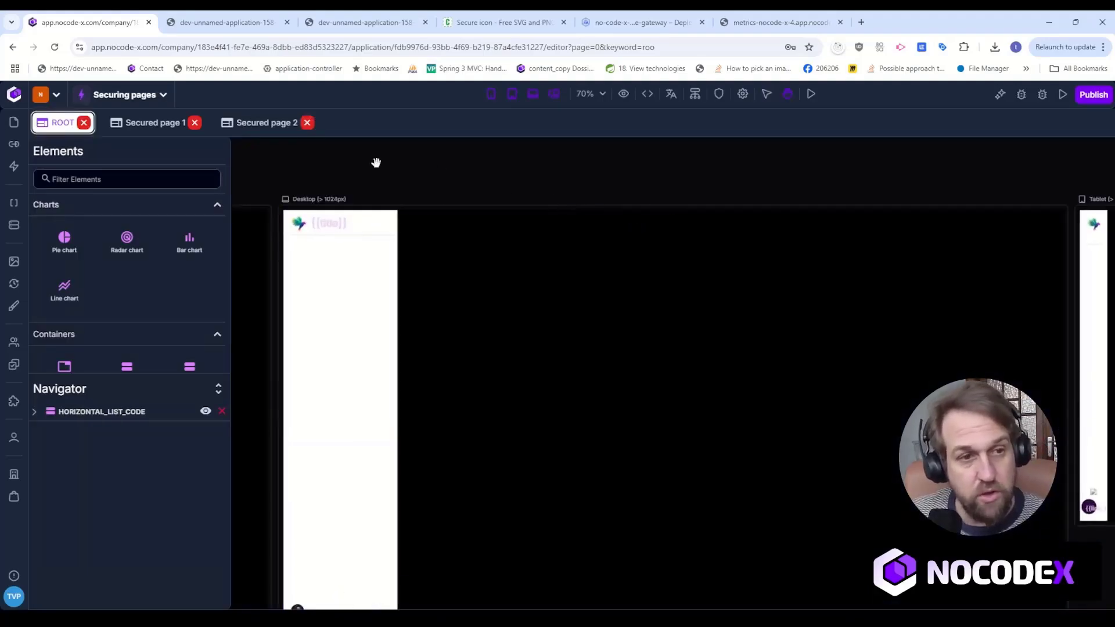
drag(377, 162, 525, 261)
click(529, 265)
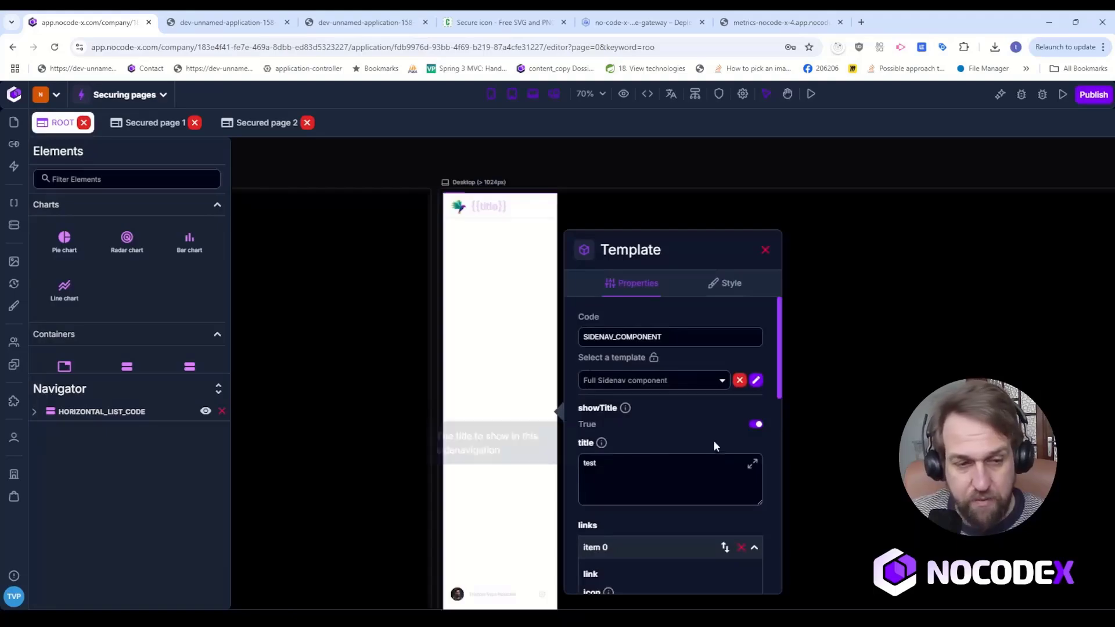
scroll(714, 448, down, 3)
click(741, 353)
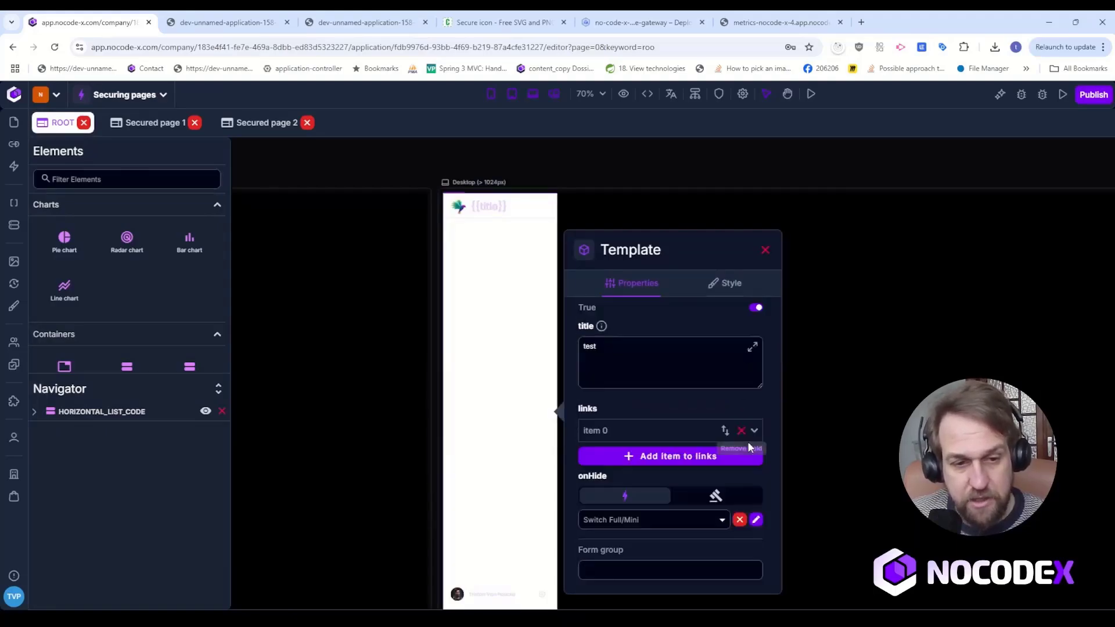
click(741, 435)
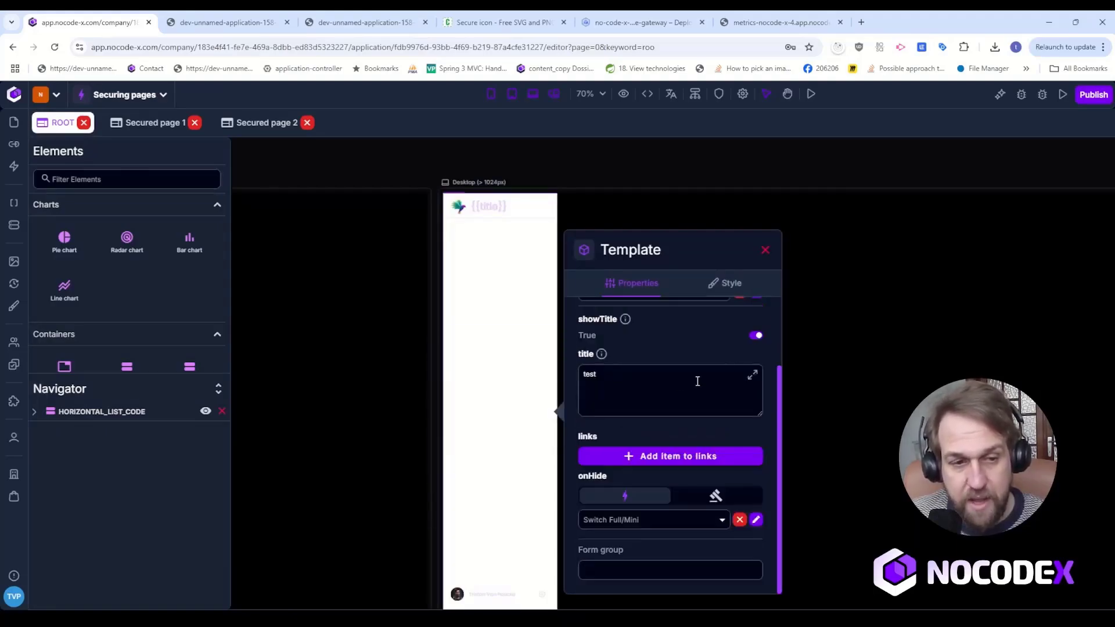
Set the side navigation component's title to "Secured application".
drag(697, 380, 574, 379)
text(secur)
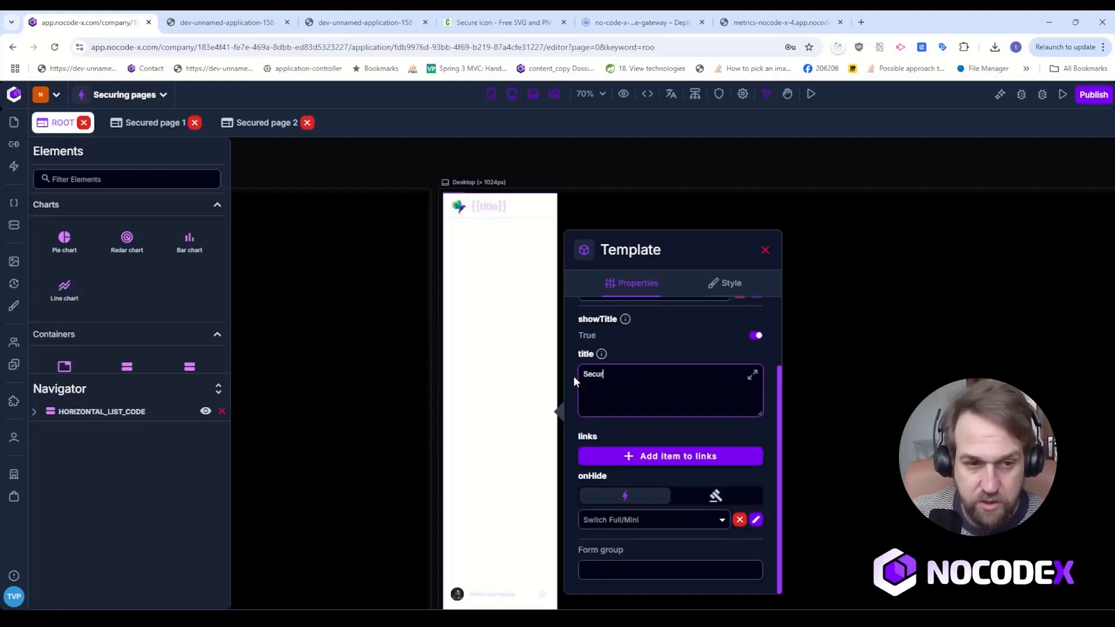
text(ed applicat)
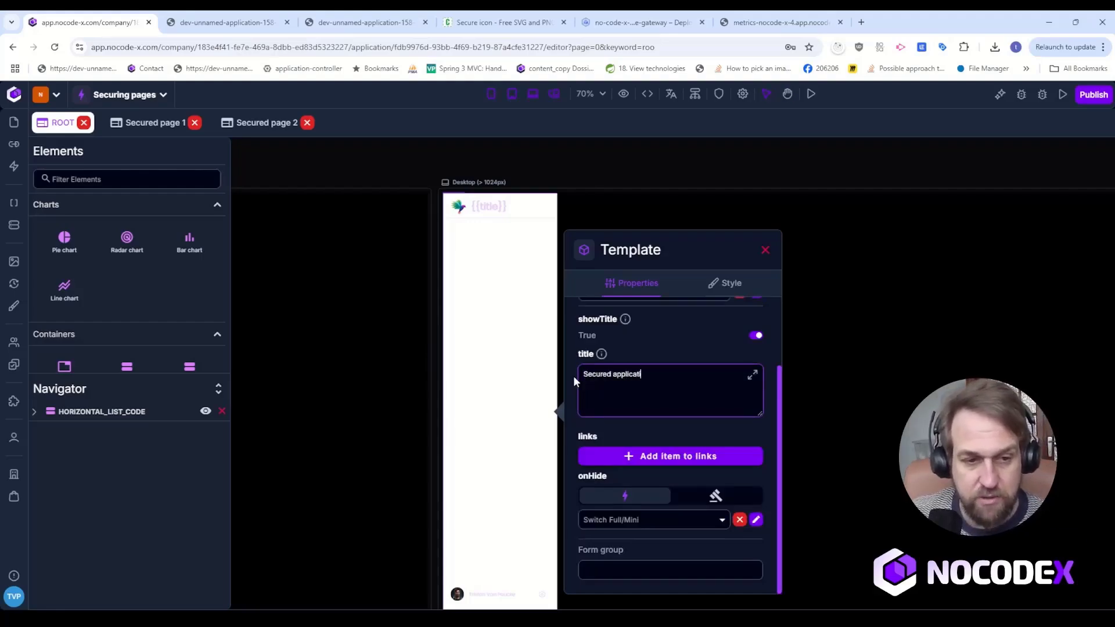
text(ion)
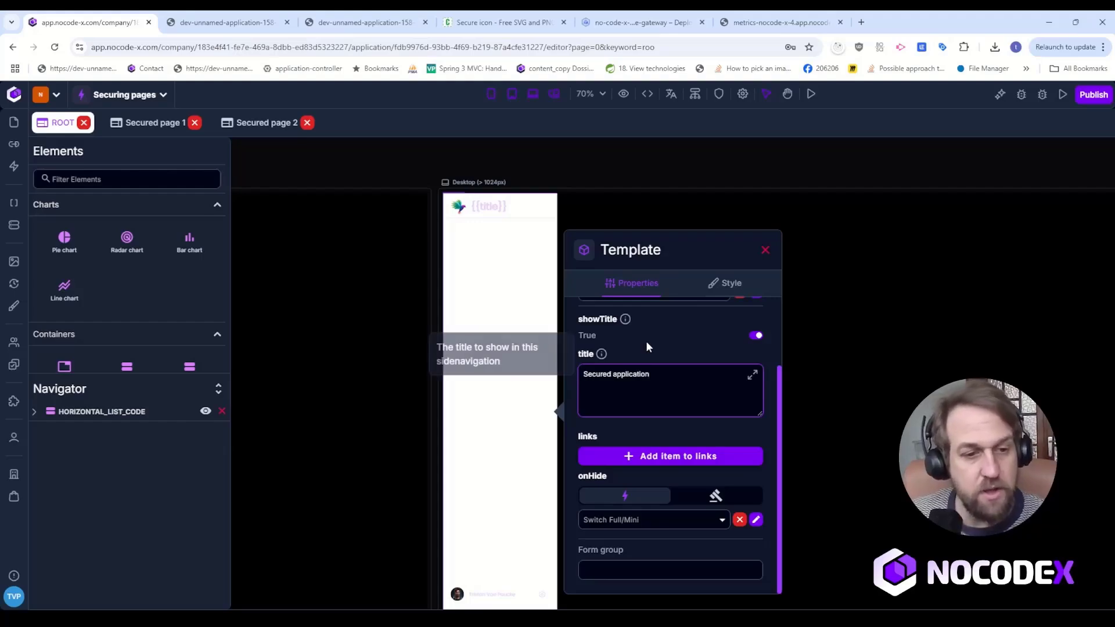
Add a new item to the side navigation's links and read the help for its svgIcon field.
click(708, 459)
scroll(710, 458, down, 6)
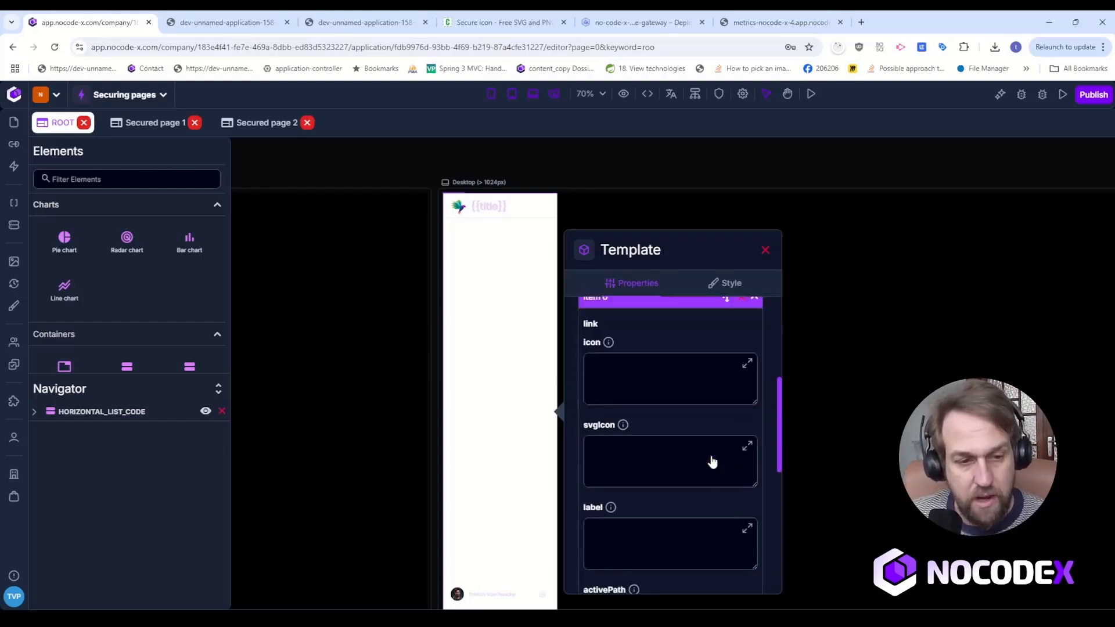
scroll(709, 458, up, 6)
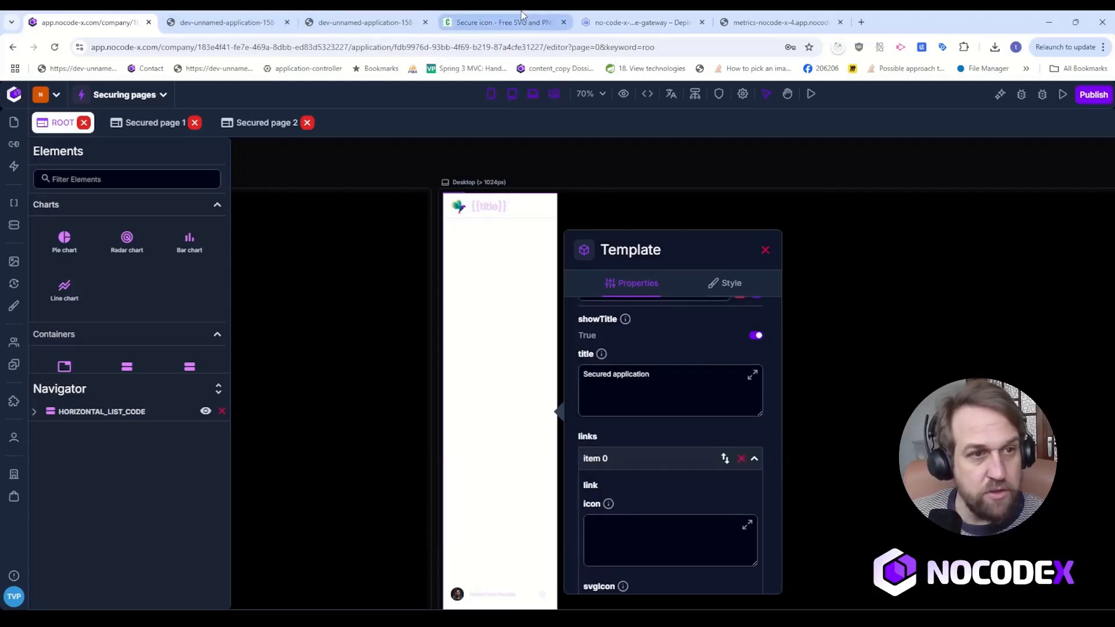
scroll(714, 488, down, 2)
scroll(714, 488, down, 2)
mouse_move(622, 393)
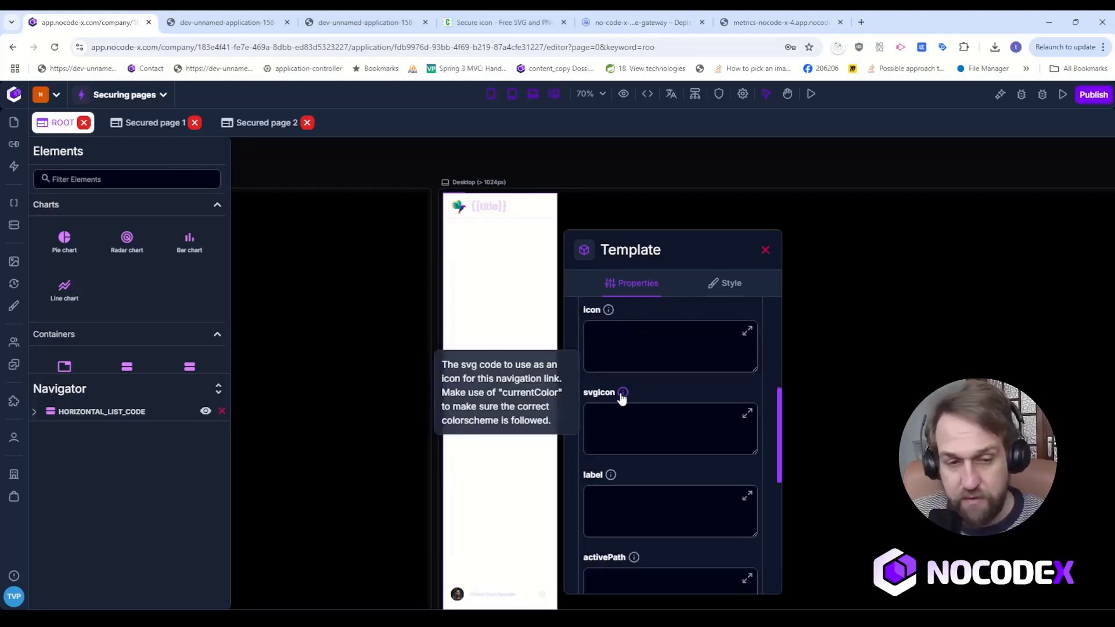
Copy the Security Shield 3 icon's SVG code from the CopyIcon site into the new link's svgIcon field and enlarge that field.
click(501, 22)
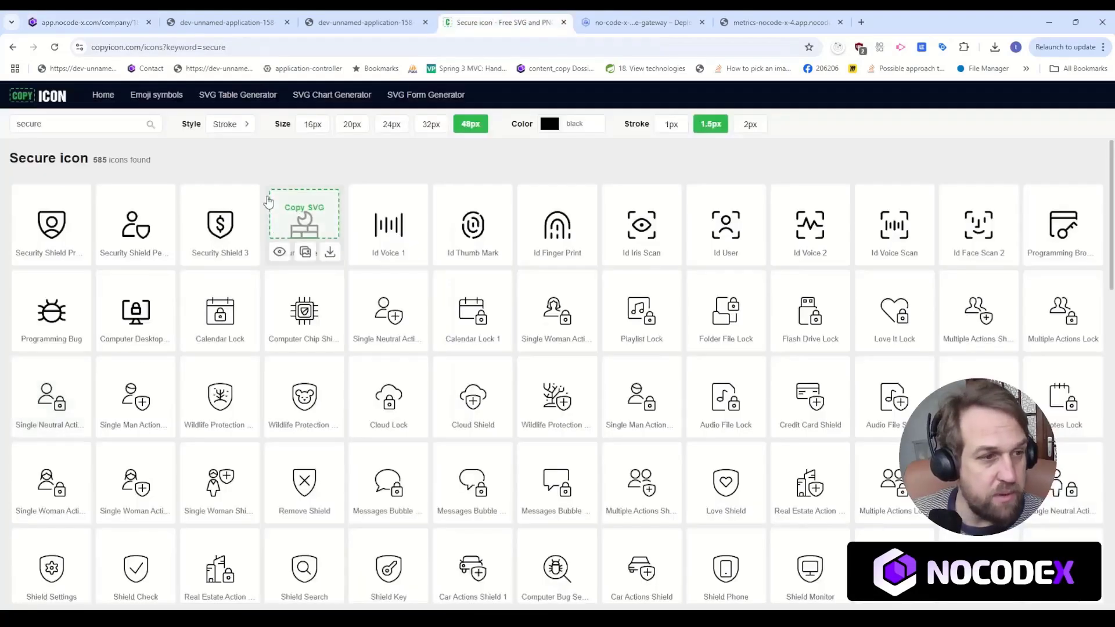
click(231, 226)
click(87, 22)
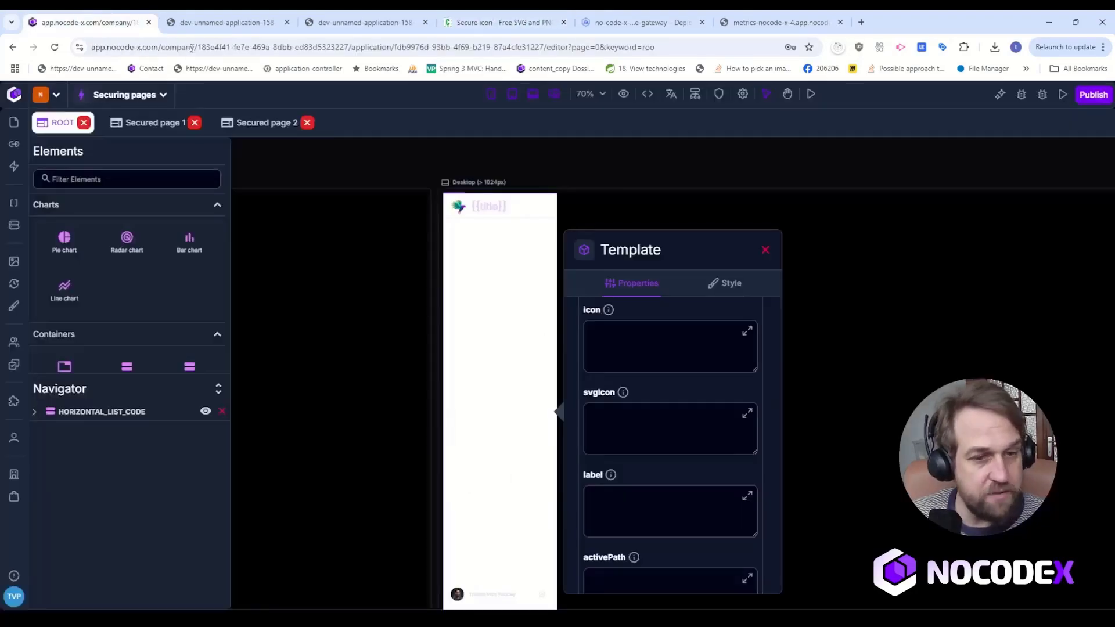
click(698, 416)
key(ctrl+v)
click(747, 413)
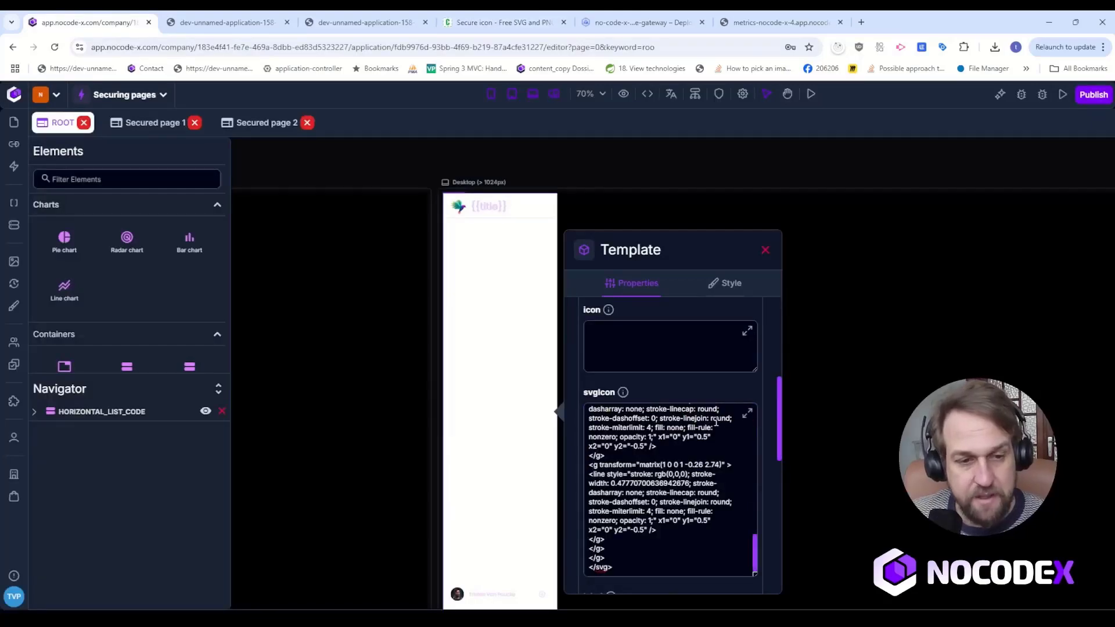
Change the stroke colour of the first path in the link's svgIcon code to currentColor.
scroll(734, 506, up, 1)
scroll(734, 506, up, 10)
scroll(746, 436, down, 5)
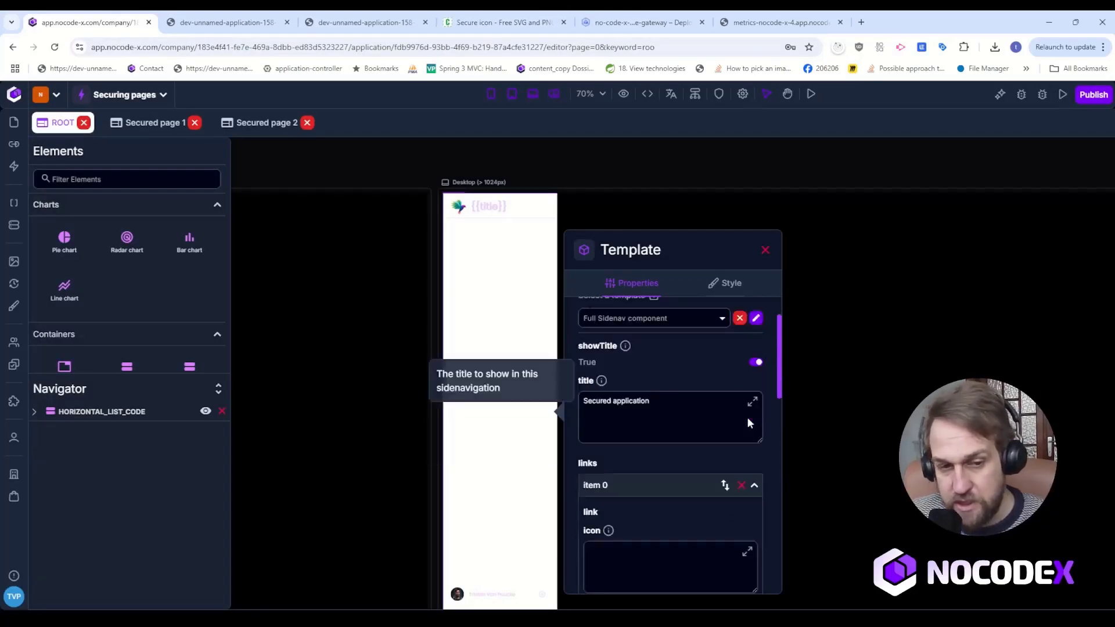
scroll(748, 414, down, 1)
scroll(726, 407, up, 3)
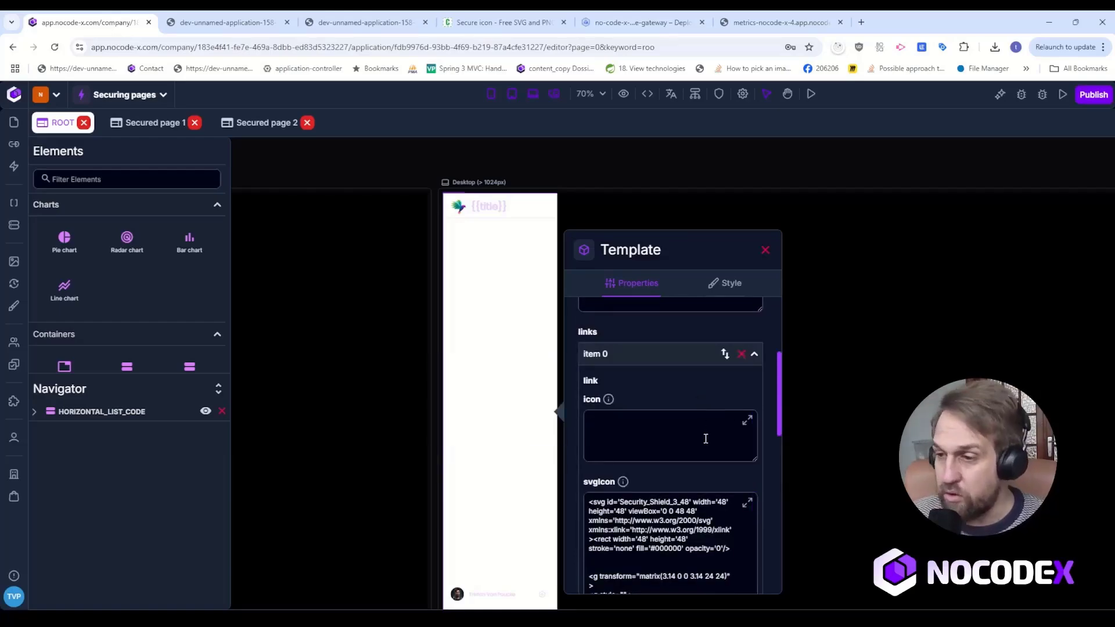
scroll(706, 439, down, 3)
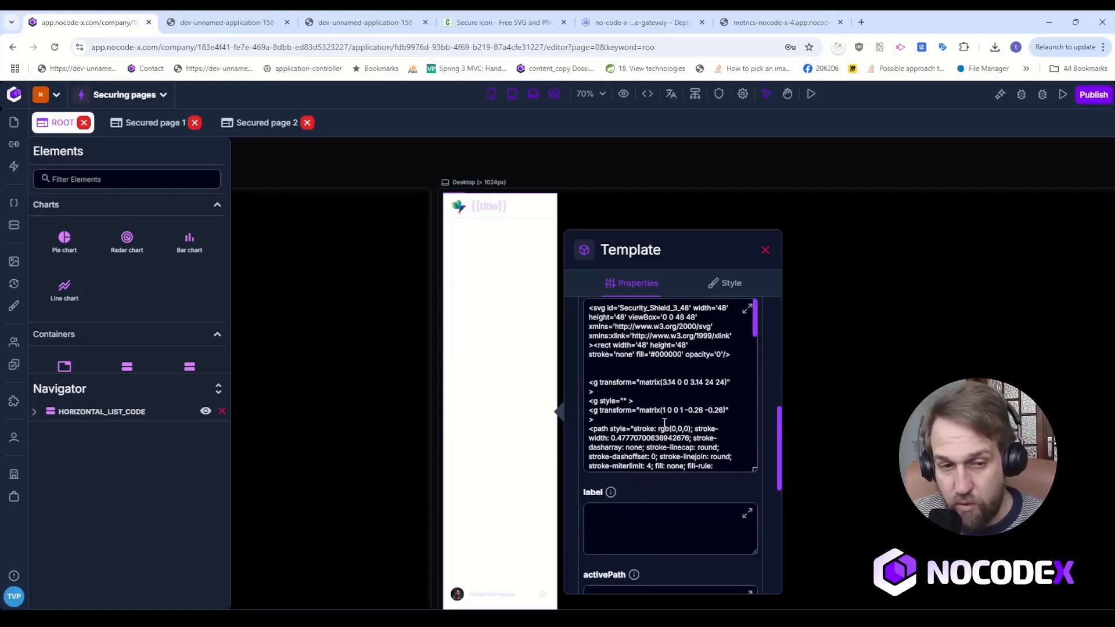
drag(658, 430, 690, 427)
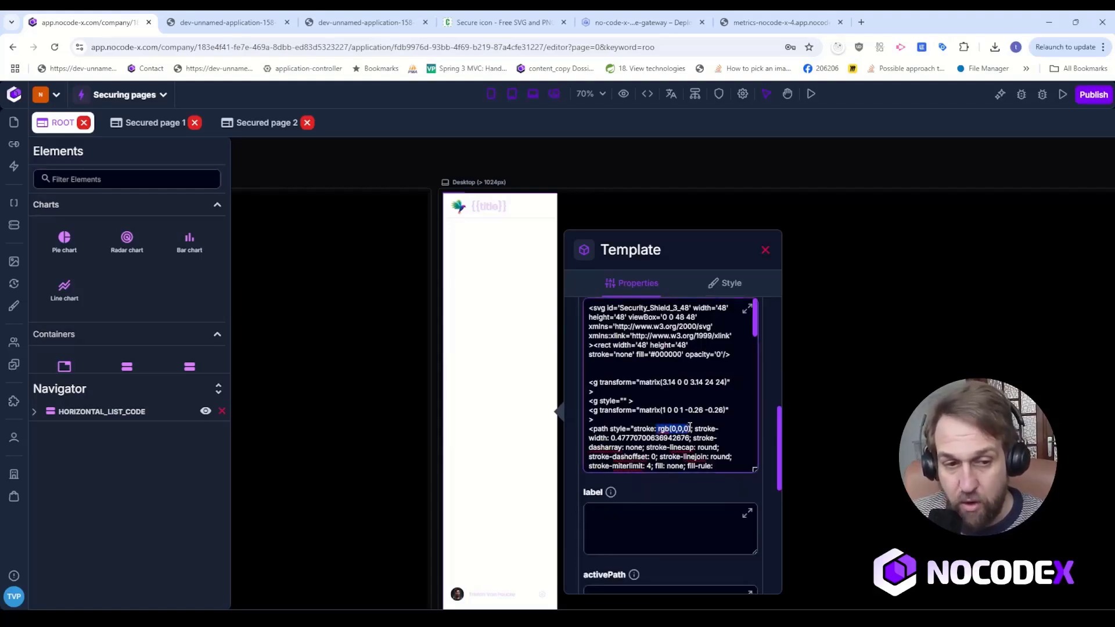
key(BackSpace)
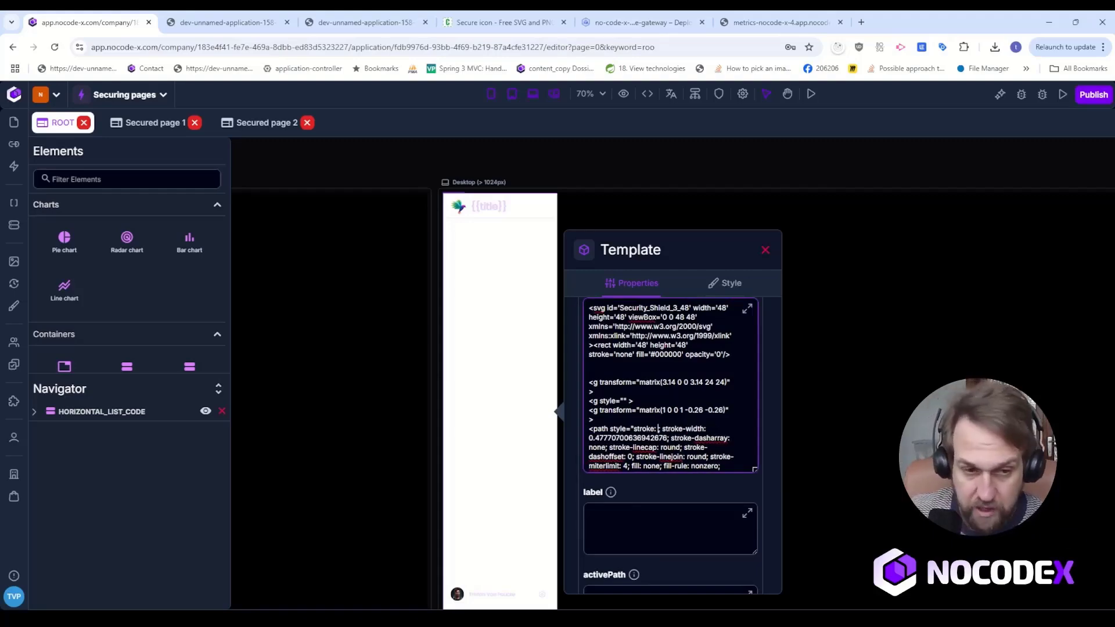
text(currentCo)
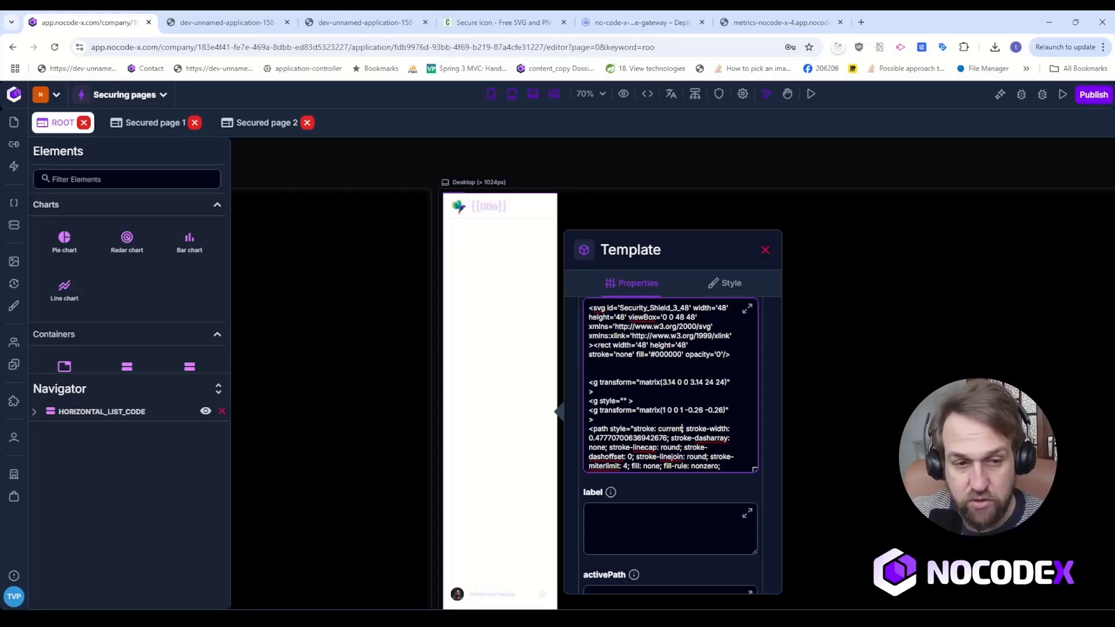
text(lor;)
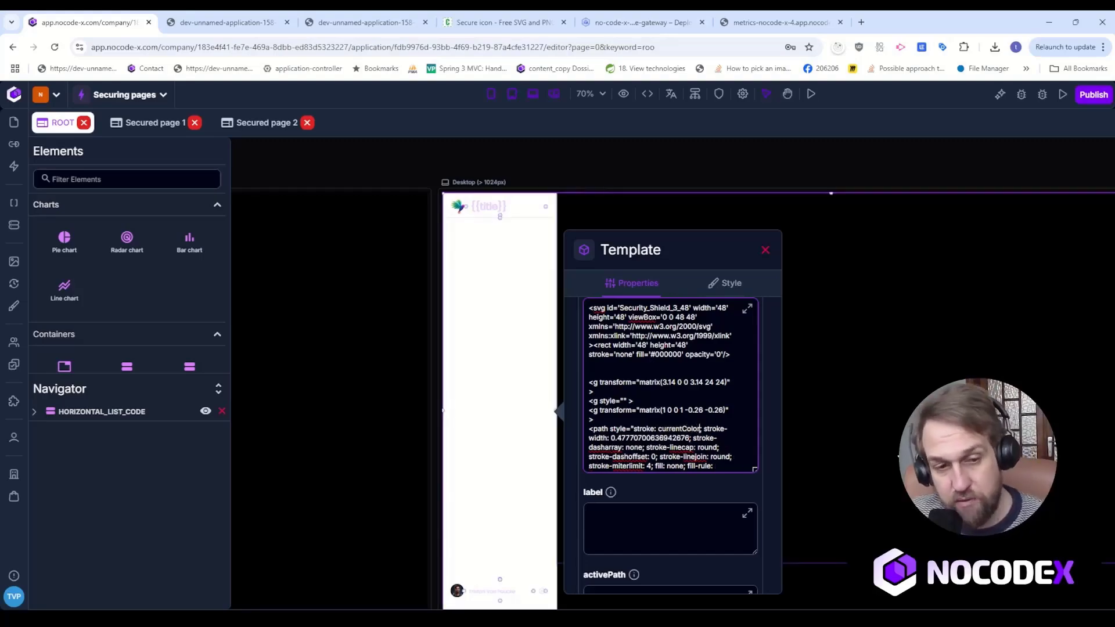
Copy currentColor over the rgb(0,0,0) stroke values of the second path and both lines in the svgIcon code.
double_click(682, 431)
key(ctrl+c)
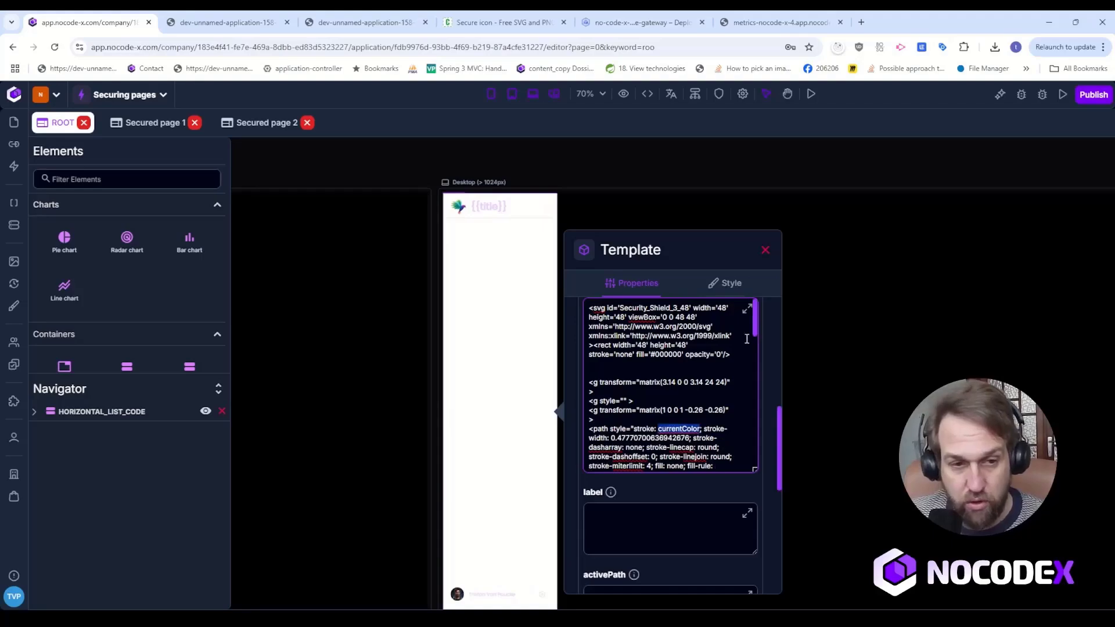
scroll(662, 388, down, 5)
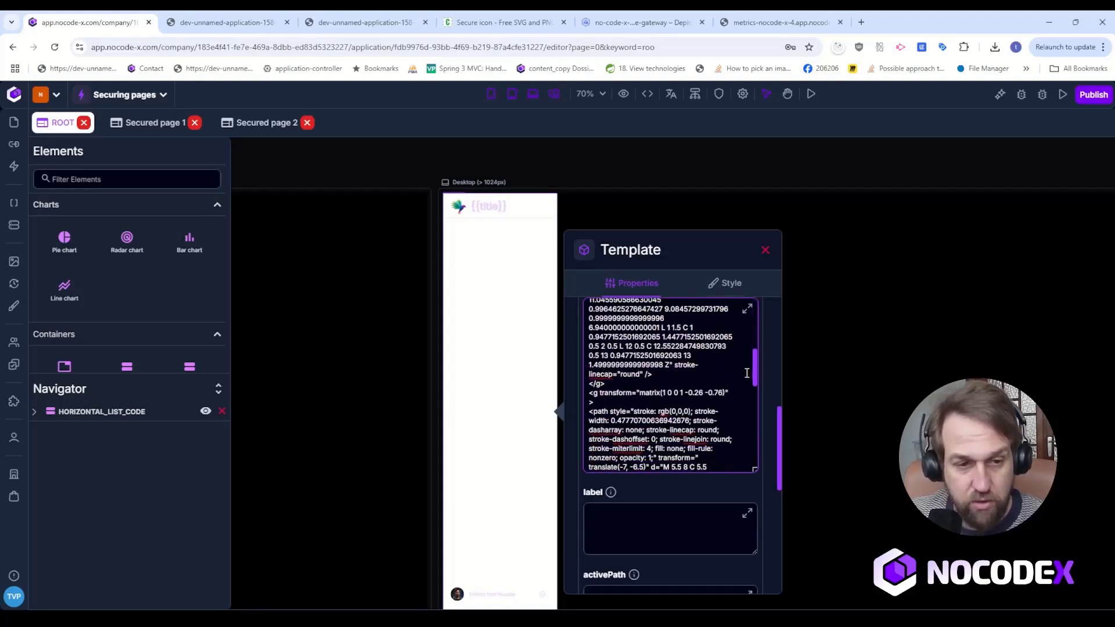
drag(657, 386, 679, 387)
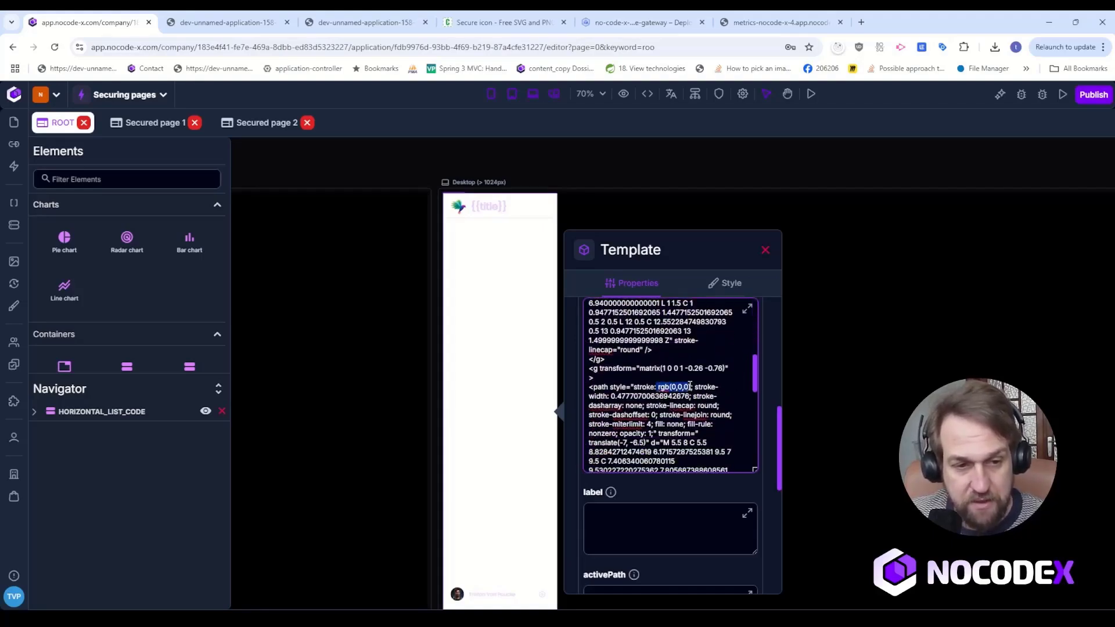
key(ctrl+v)
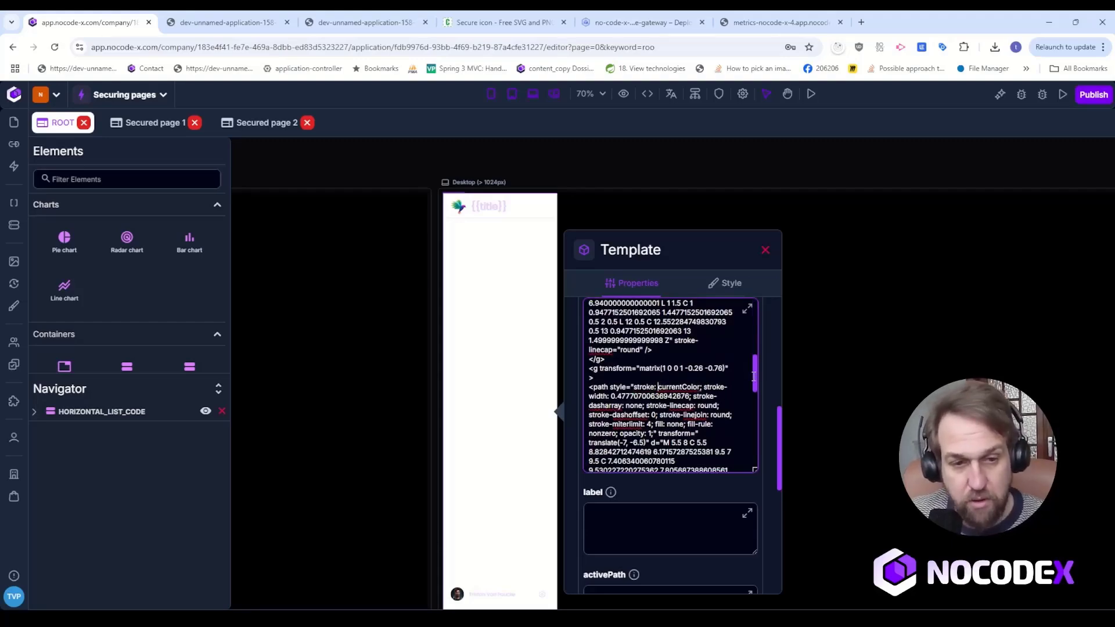
drag(753, 376, 720, 425)
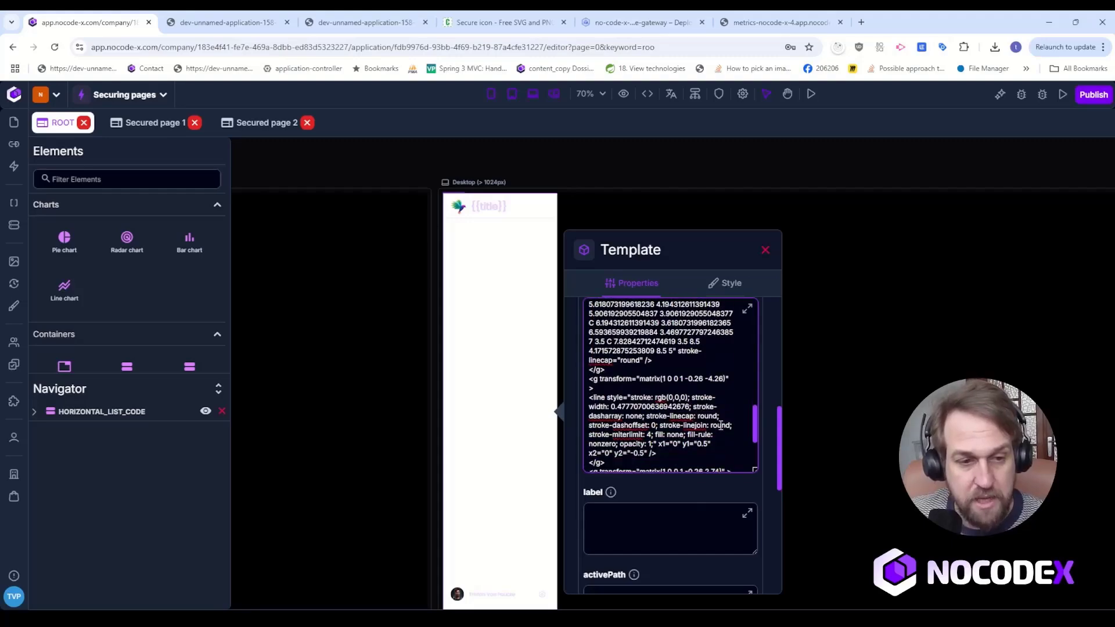
drag(655, 398, 690, 397)
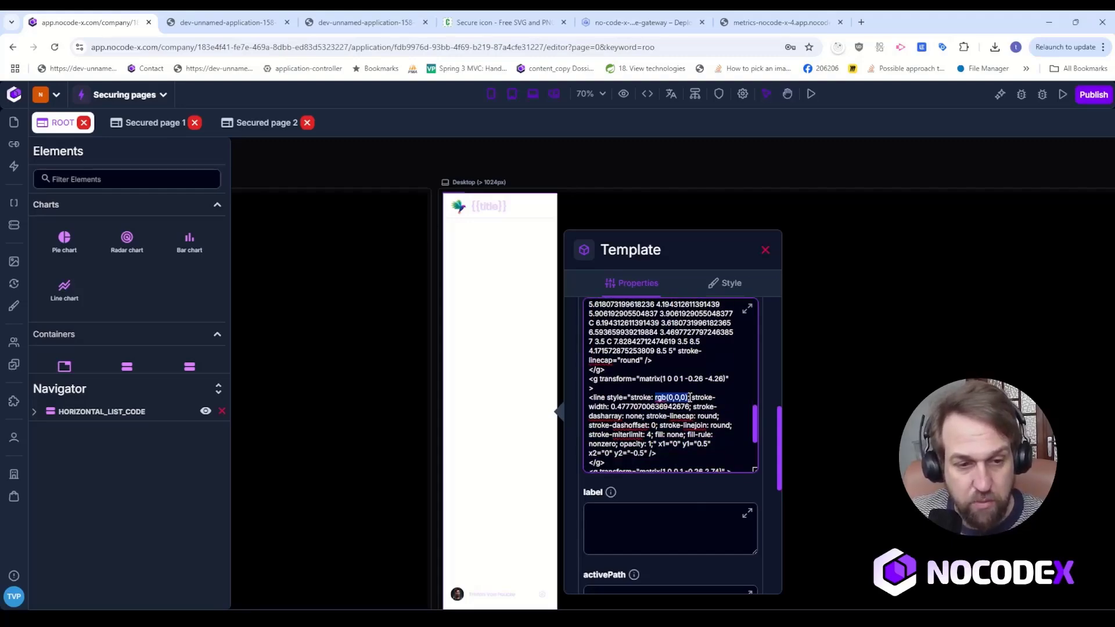
key(ctrl+v)
drag(755, 424, 756, 454)
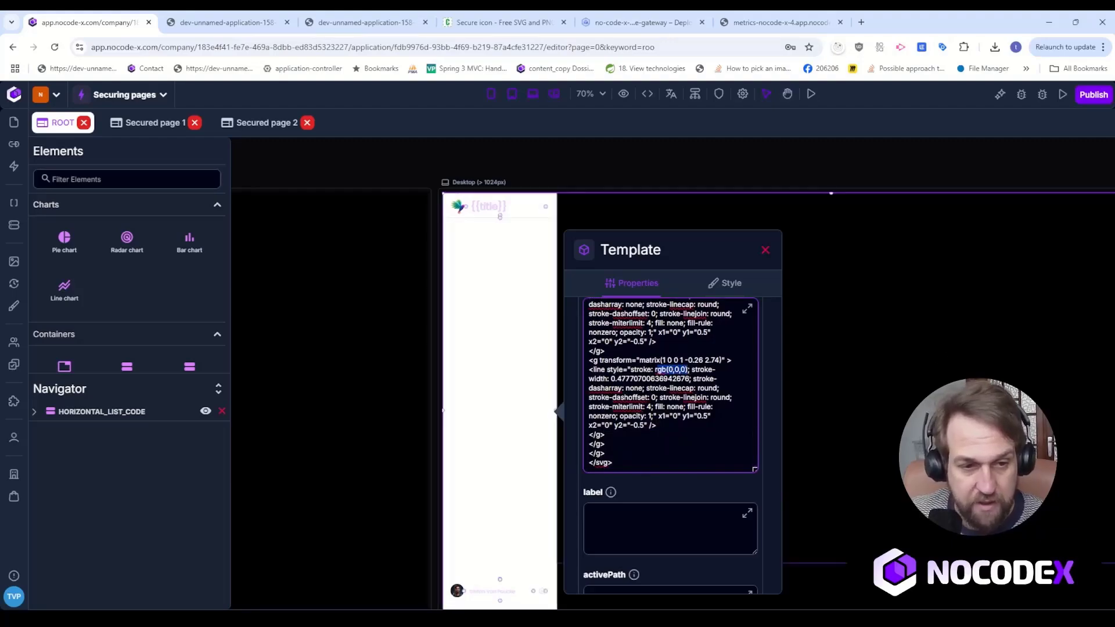
key(ctrl+v)
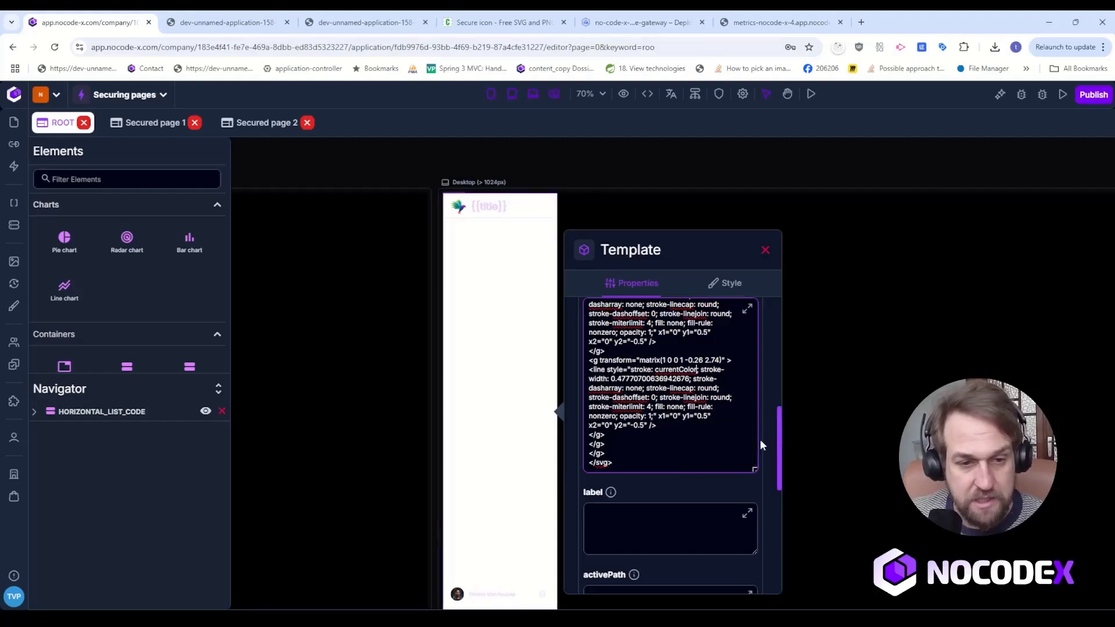
drag(756, 445, 746, 284)
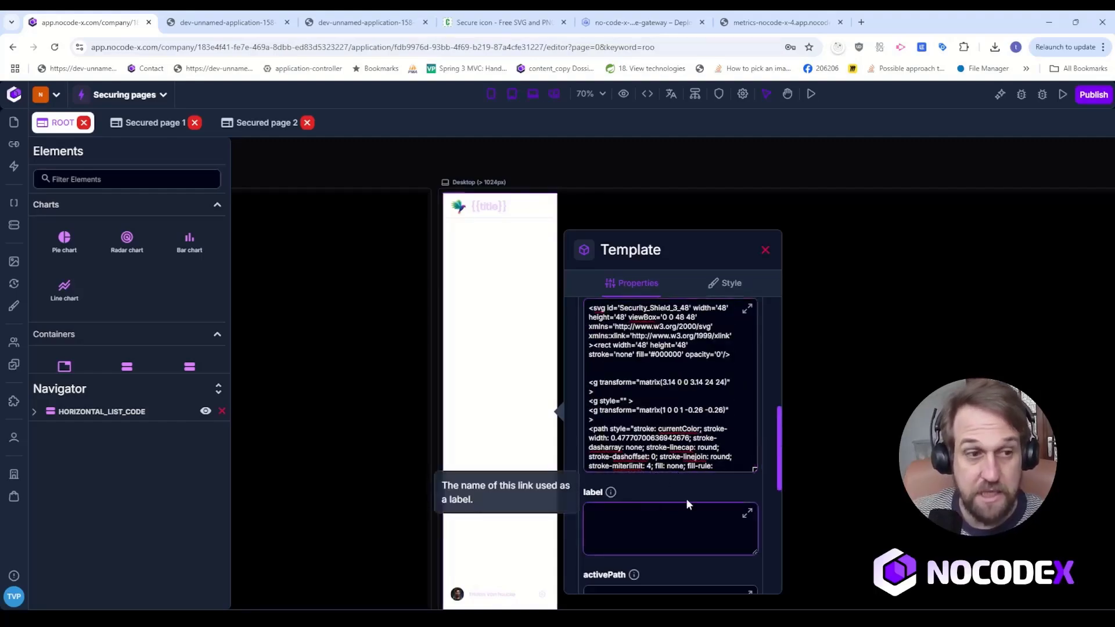
Label the link "Secured page 1" and set its activePath to /secured-page-1.
text(Secure)
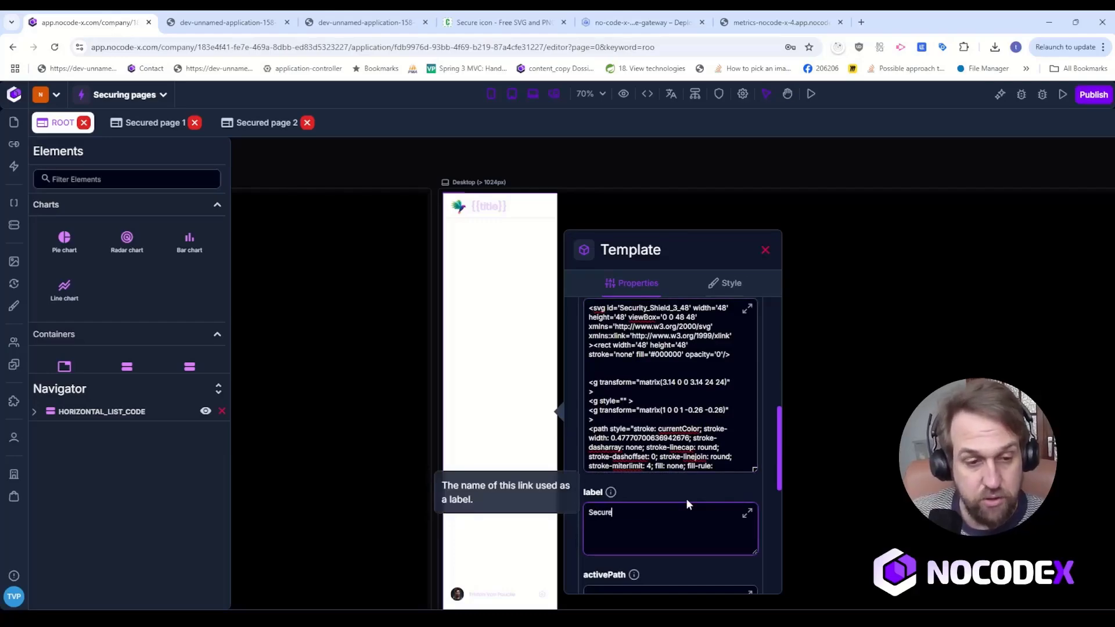
text(d page 1)
scroll(667, 497, down, 3)
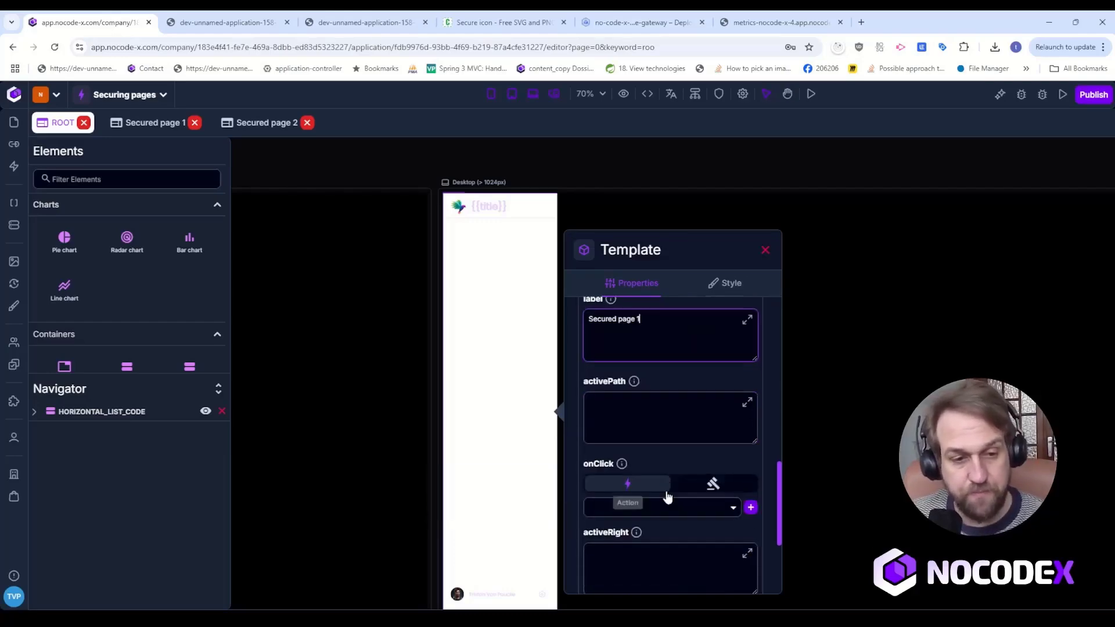
click(670, 406)
text(/secured-p)
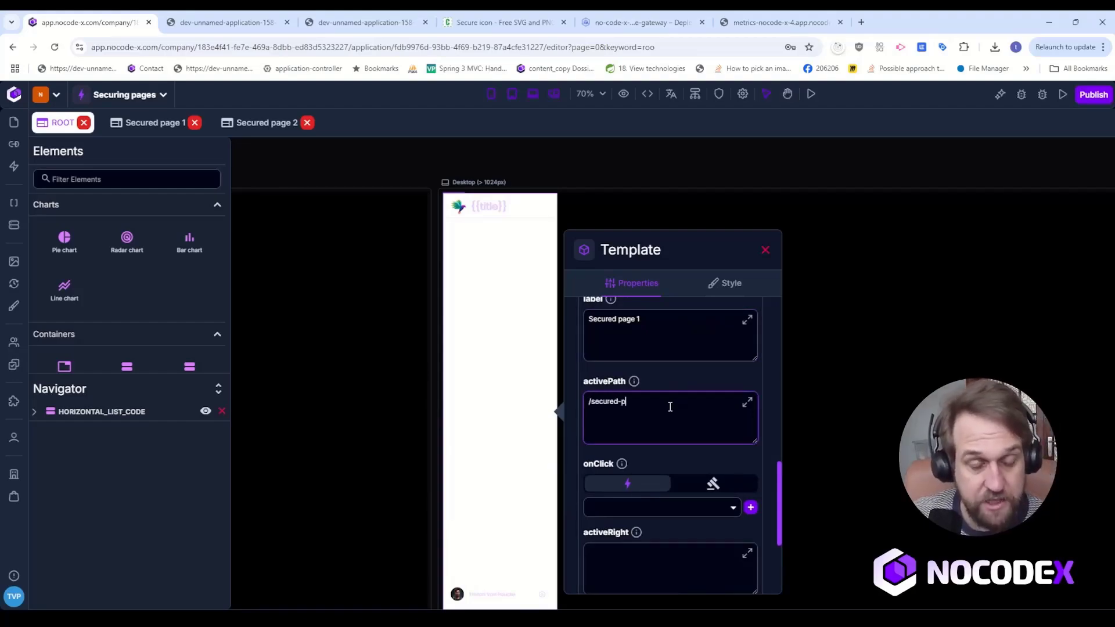
text(age-a)
key(BackSpace)
text(1)
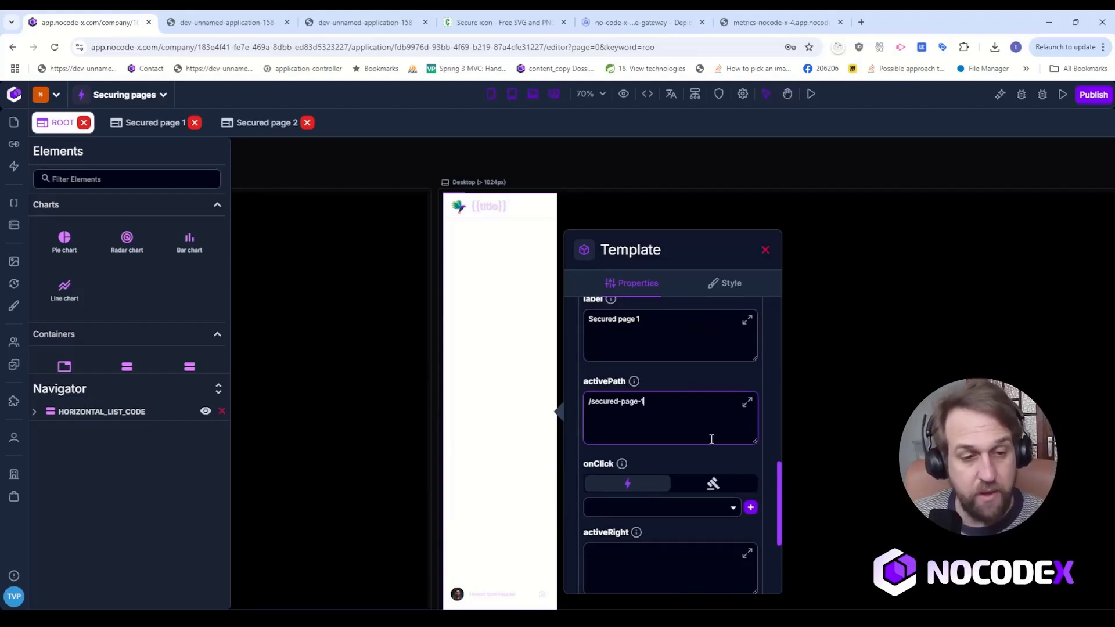
click(737, 455)
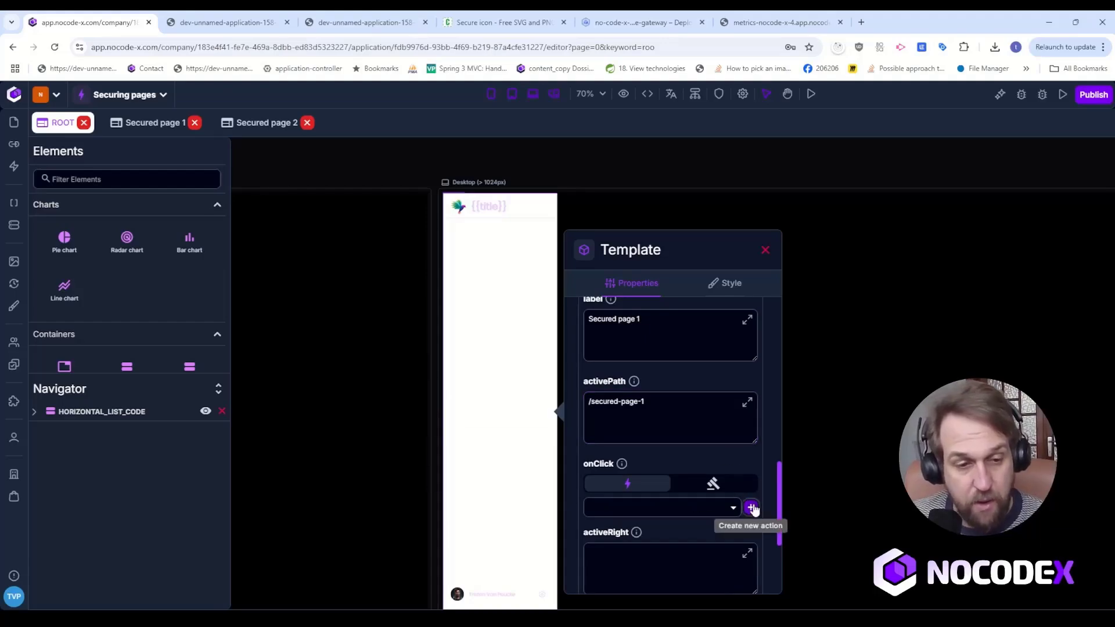
Create a blank action named "Goto secured page 1" for the link's onClick.
click(751, 507)
drag(562, 389, 377, 381)
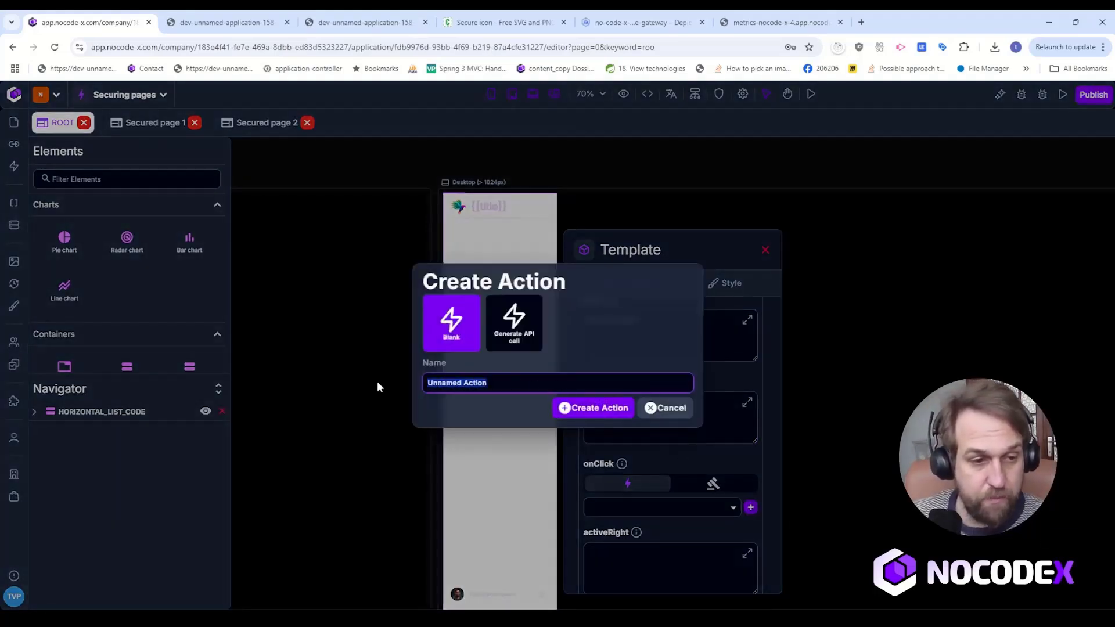
text(Goto se)
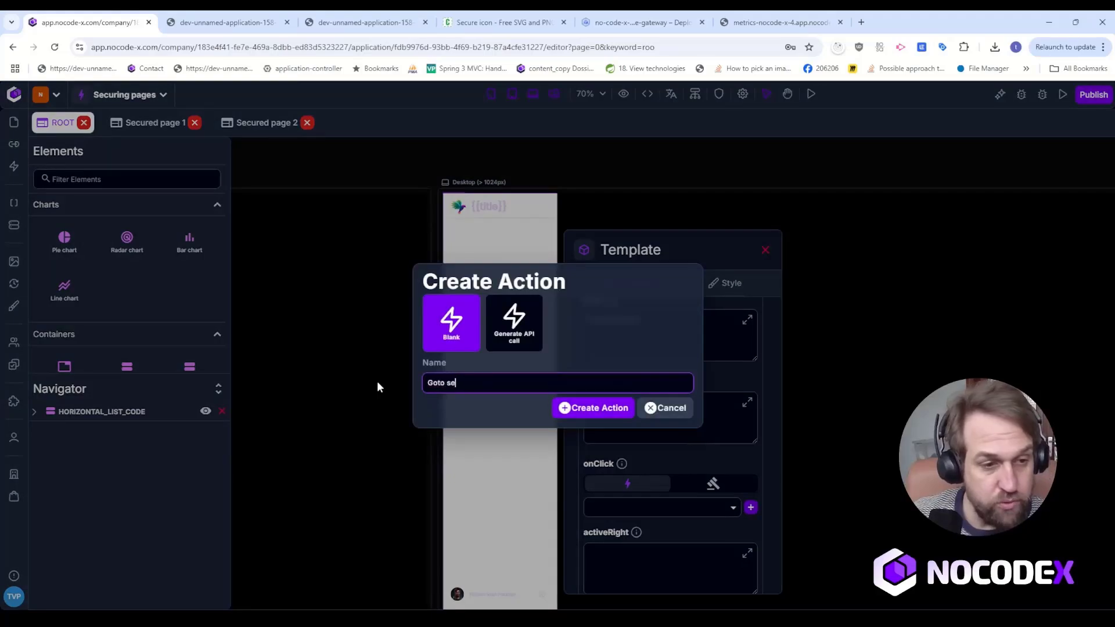
text(cured page 1)
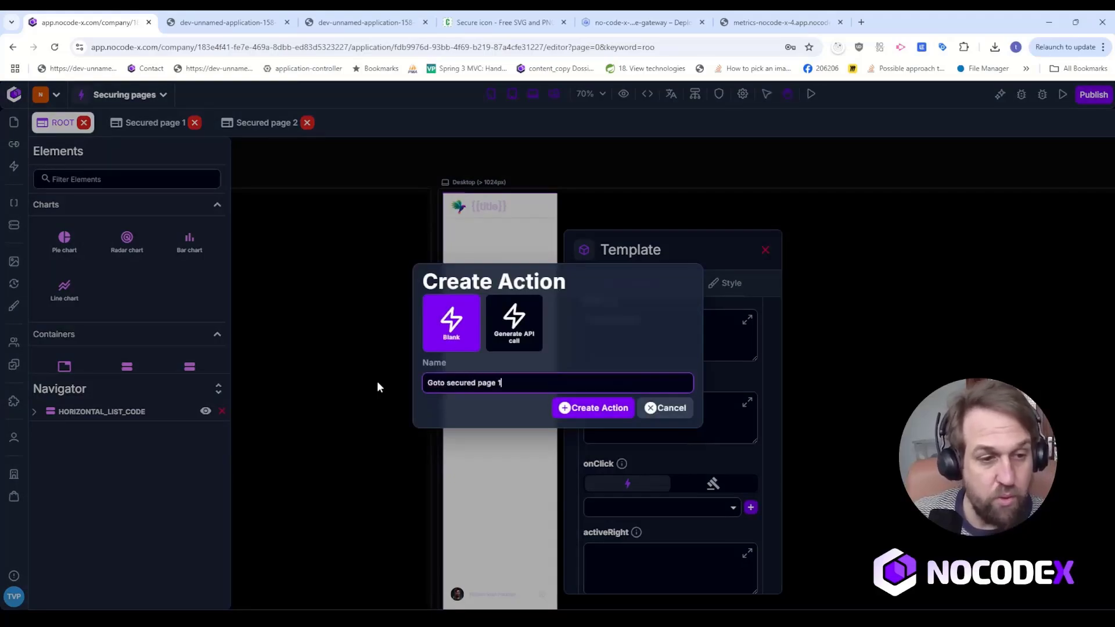
key(Return)
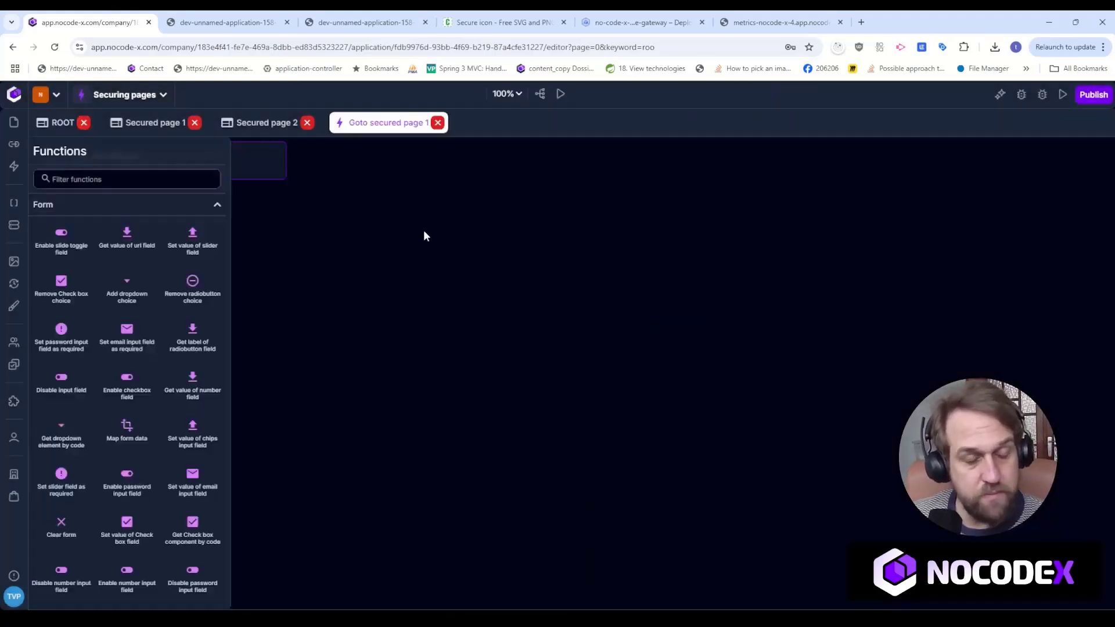
Add a Route to page function below the action's start block, connect the start to it and open its arguments.
click(92, 179)
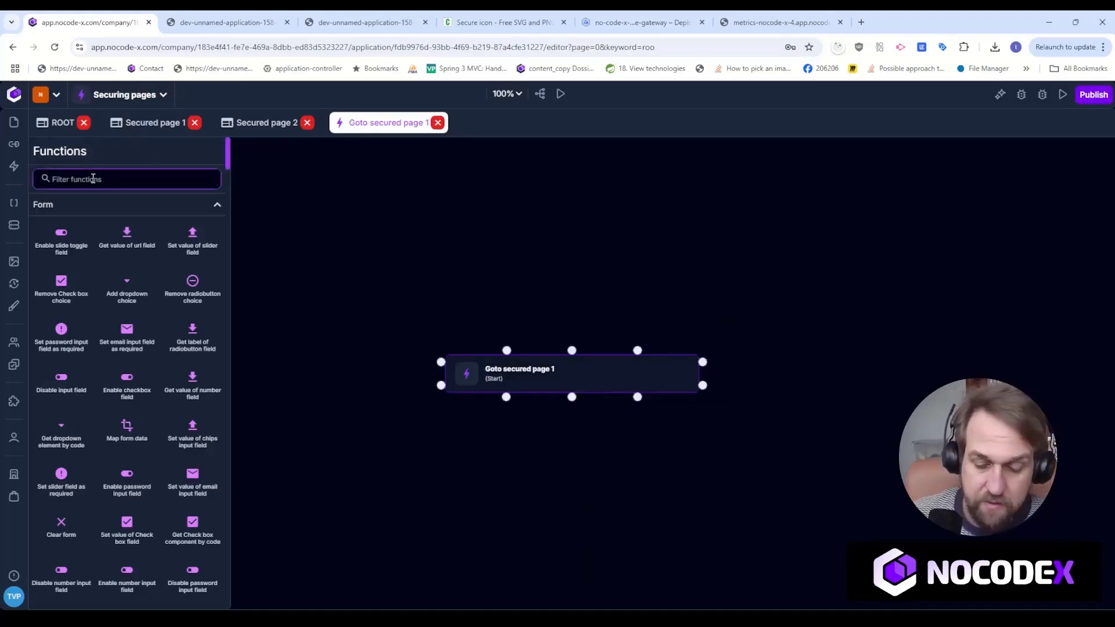
text(route)
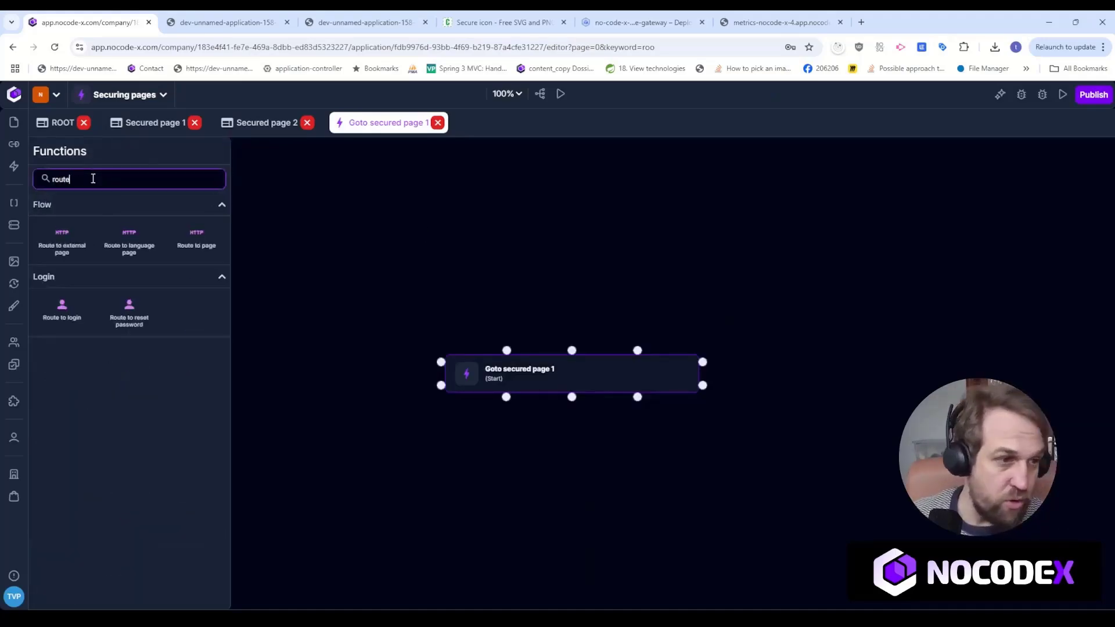
drag(196, 241, 556, 482)
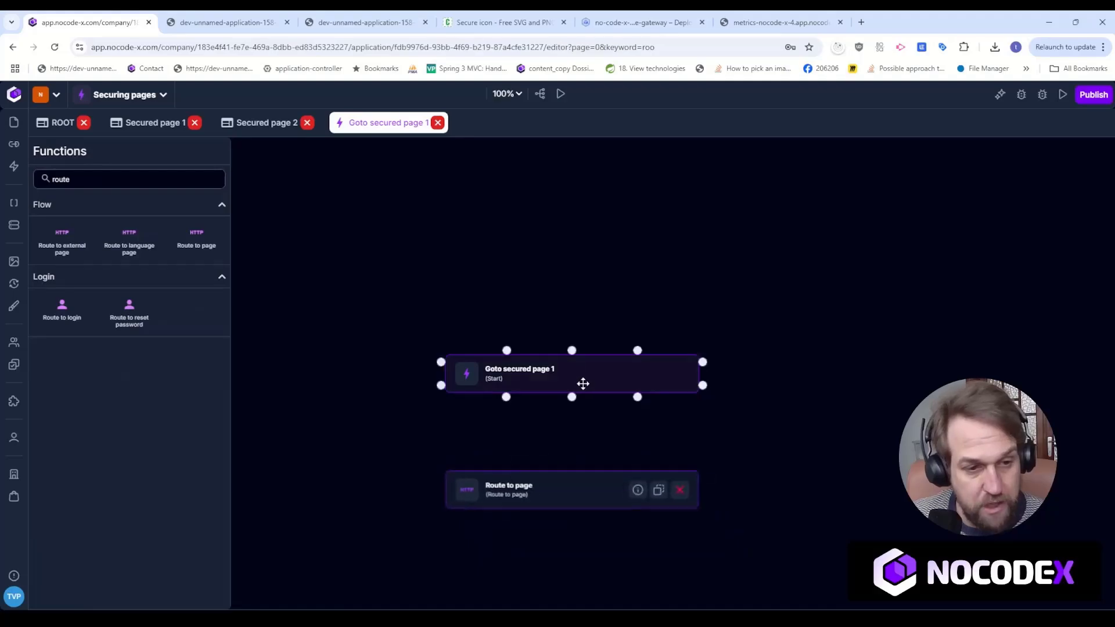
drag(572, 396, 577, 480)
click(577, 482)
Set the Route to page function's template to Secured page 1.
click(756, 391)
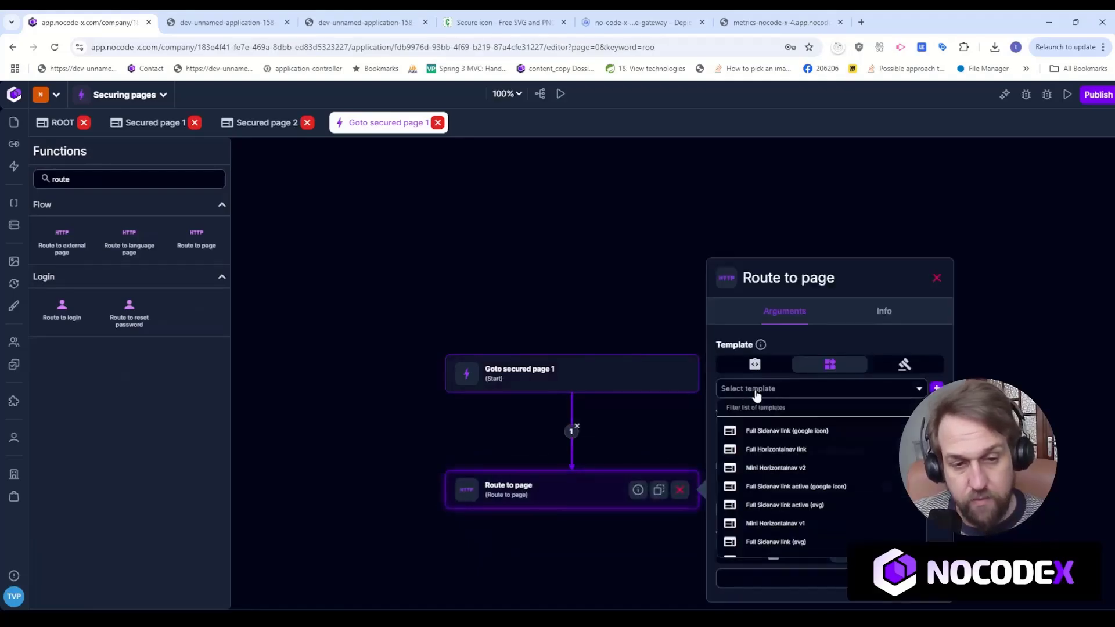
text(Secur)
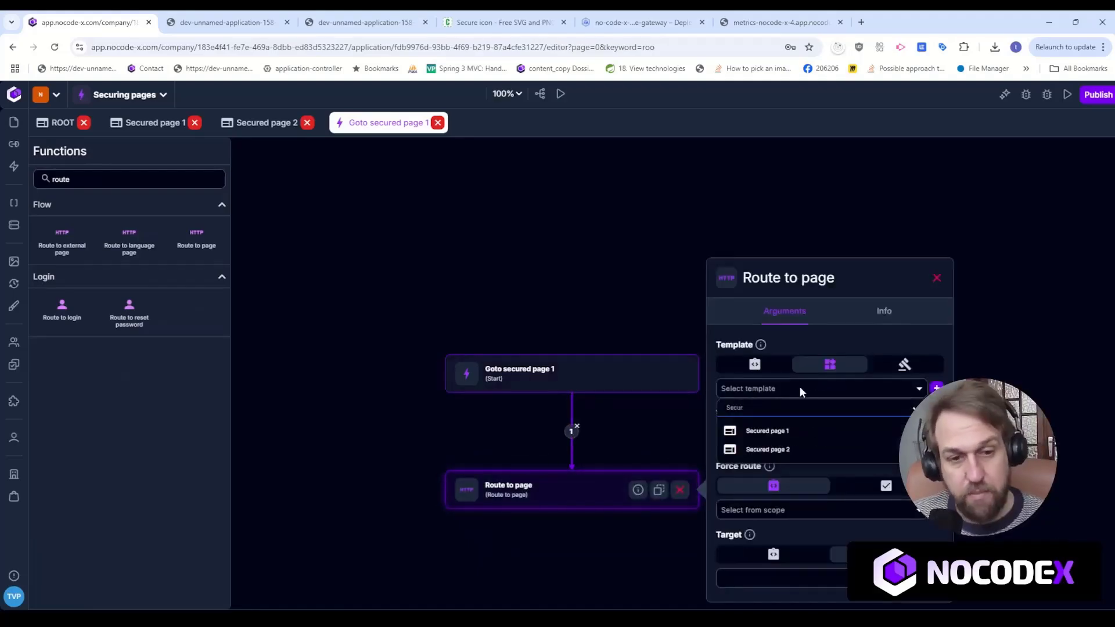
click(790, 430)
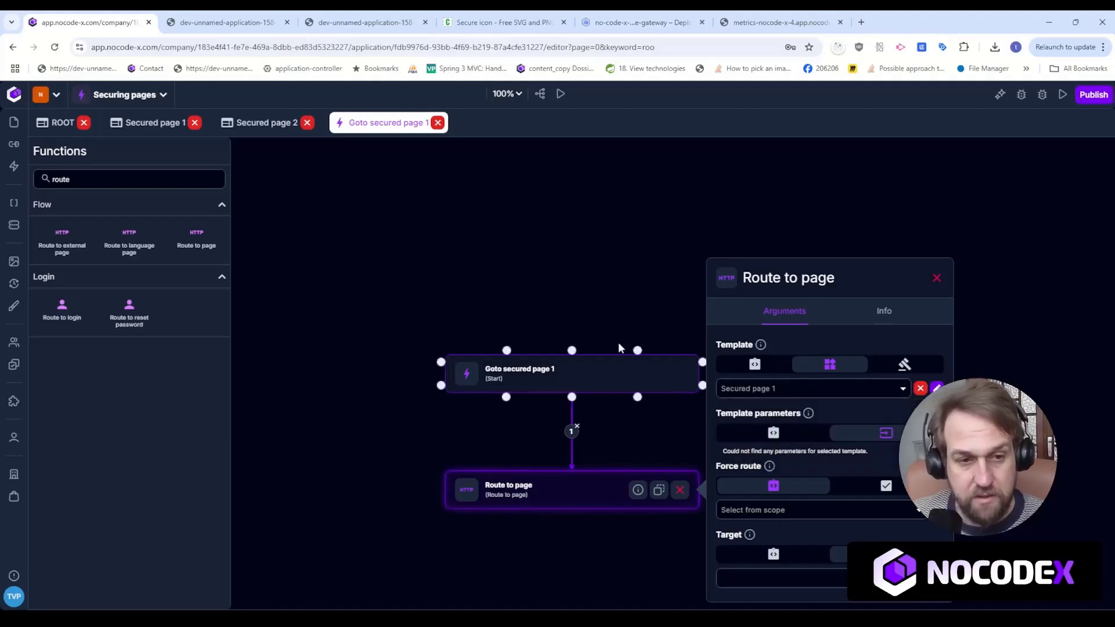
drag(584, 315, 578, 236)
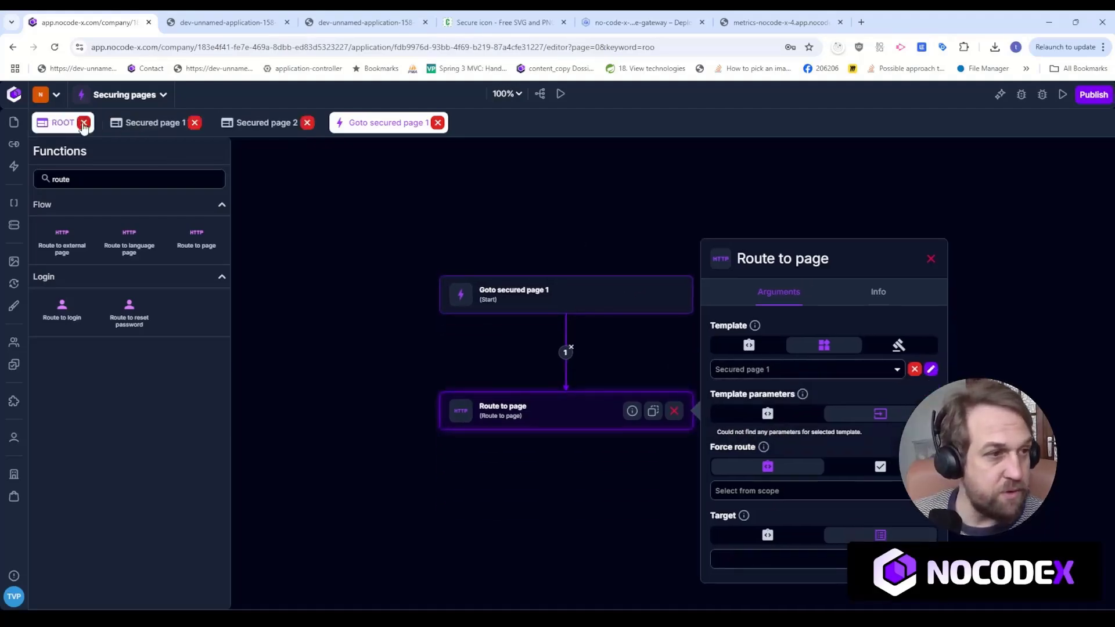
Return to the ROOT template and add a second item to the side navigation component's links.
click(63, 122)
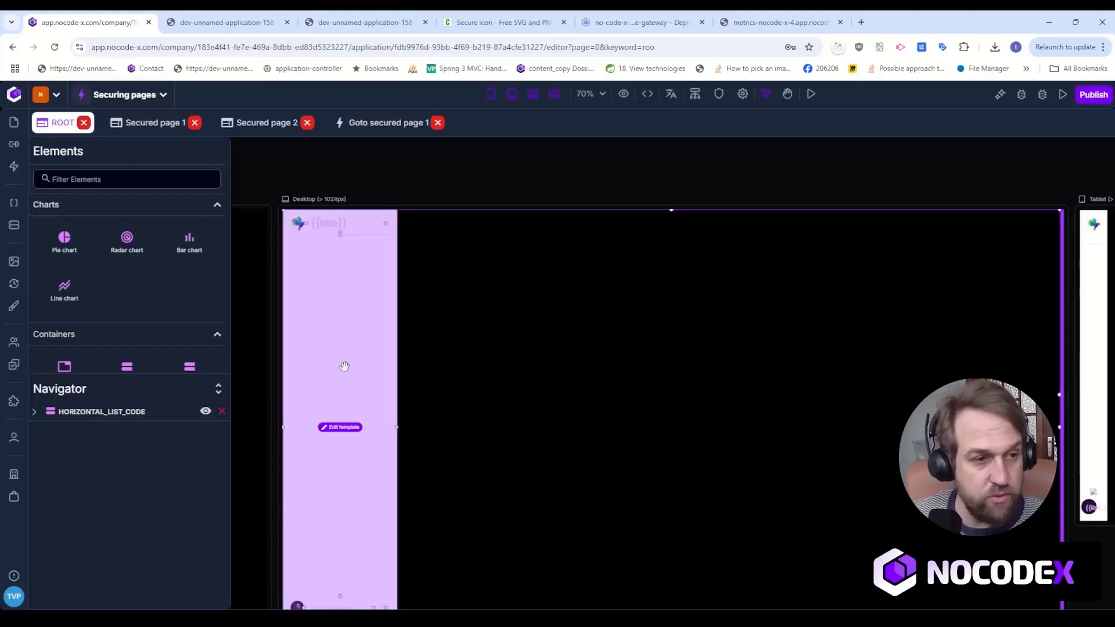
click(343, 368)
scroll(487, 415, down, 5)
click(485, 362)
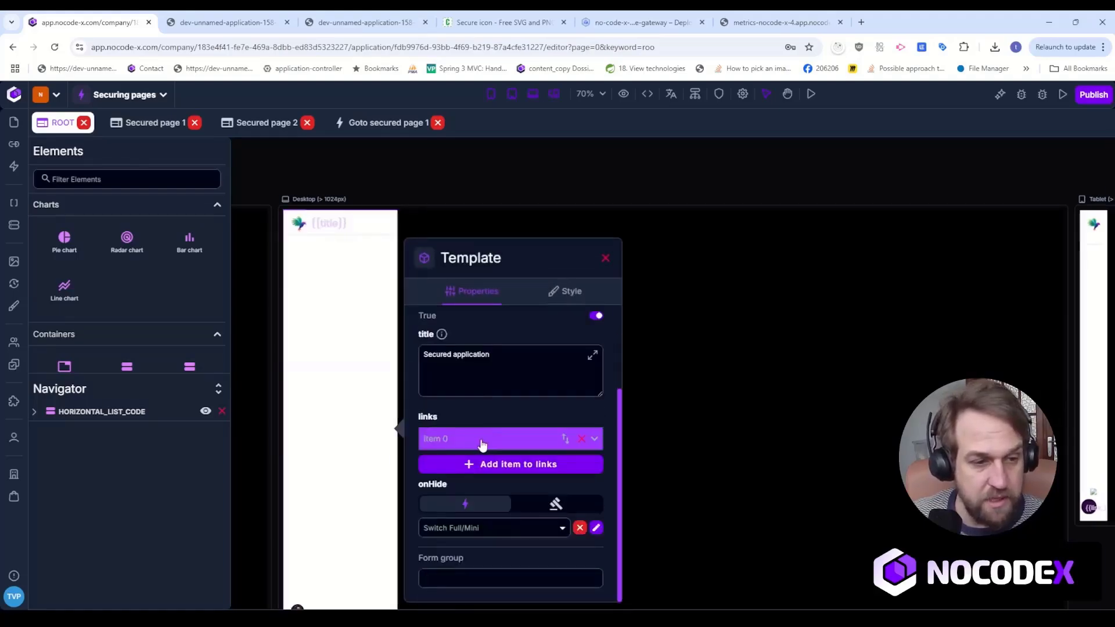
click(482, 465)
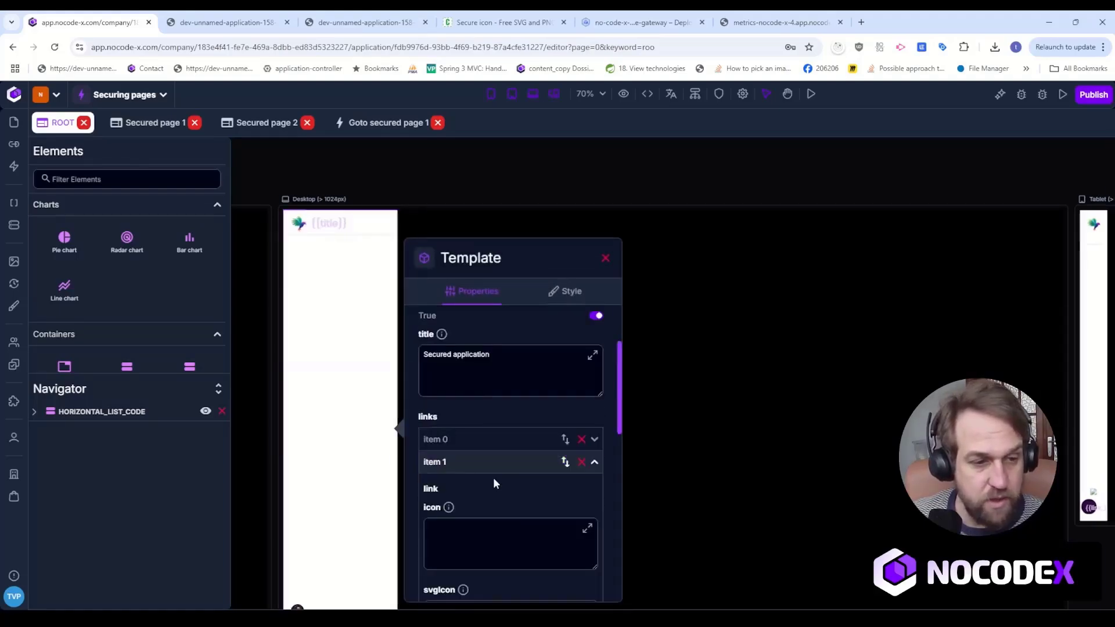
Copy the Id Thumb Mark icon from the CopyIcon site and paste its SVG code into the second link's svgIcon.
click(499, 22)
click(488, 230)
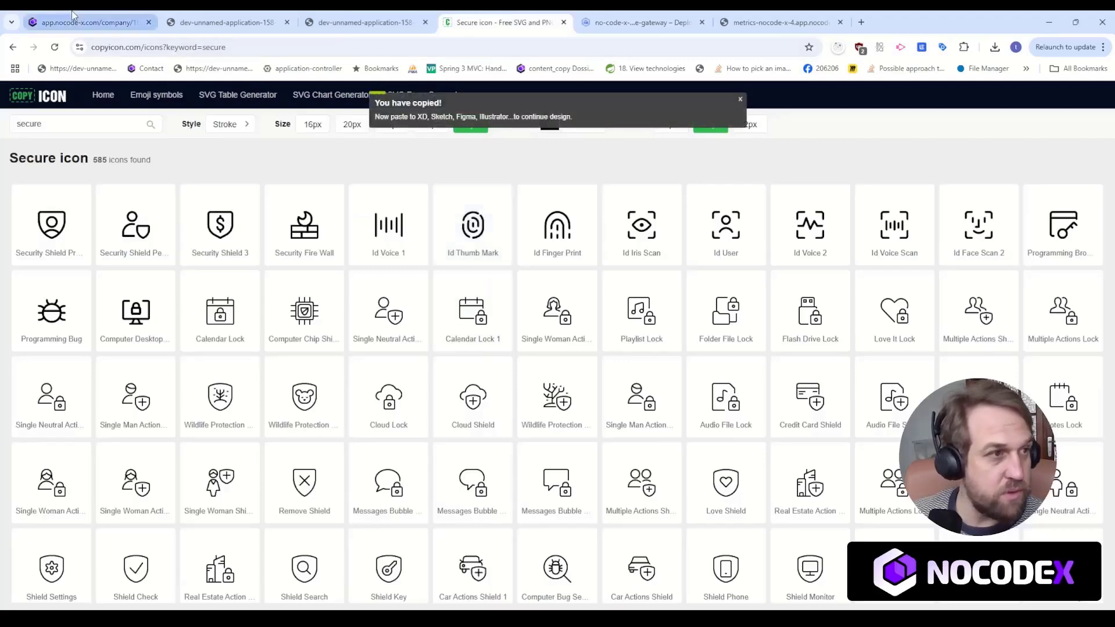
click(87, 22)
scroll(470, 493, down, 3)
scroll(472, 506, down, 1)
click(483, 430)
key(ctrl+v)
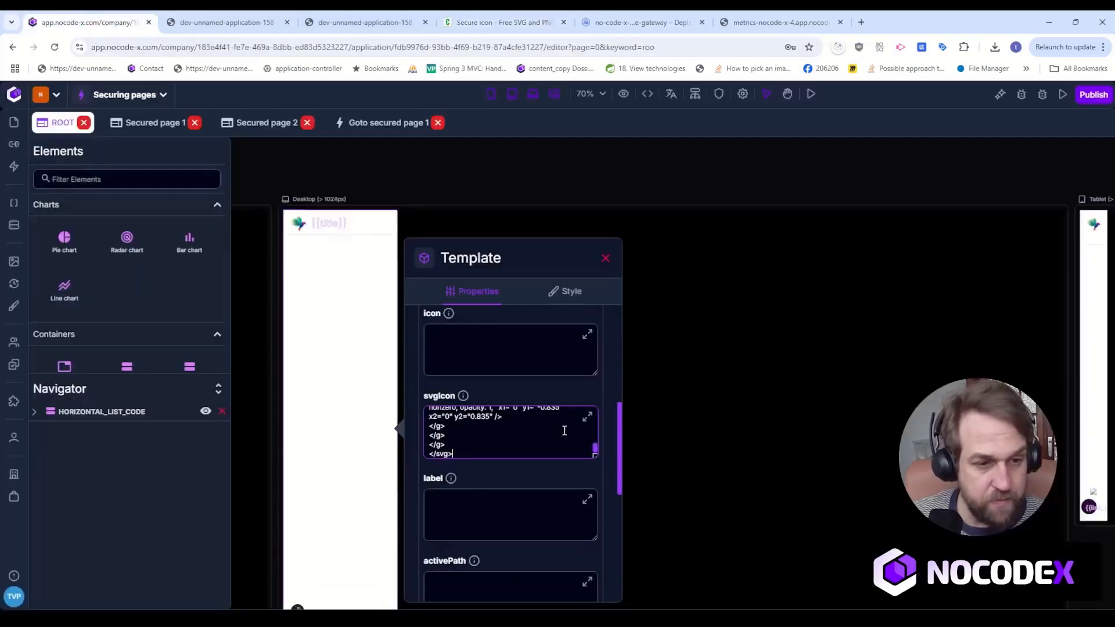
Set the stroke colour of the first two paths in the second link's SVG code to currentColor.
scroll(585, 423, up, 5)
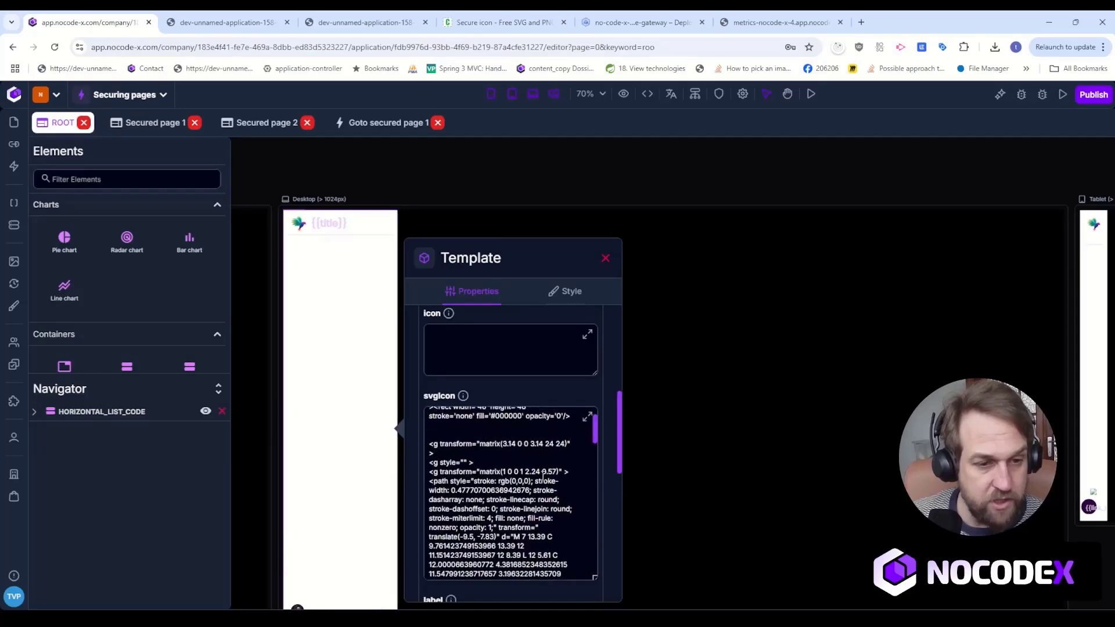
drag(498, 527, 533, 527)
key(BackSpace)
text(currentColor;)
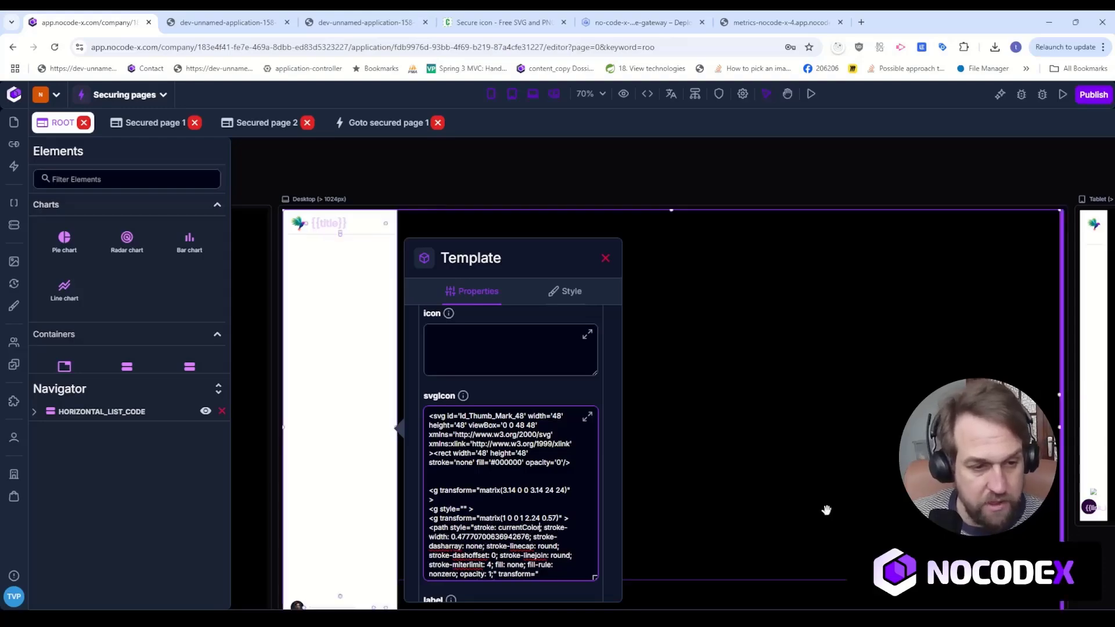
double_click(511, 527)
scroll(530, 512, down, 1)
scroll(530, 511, down, 5)
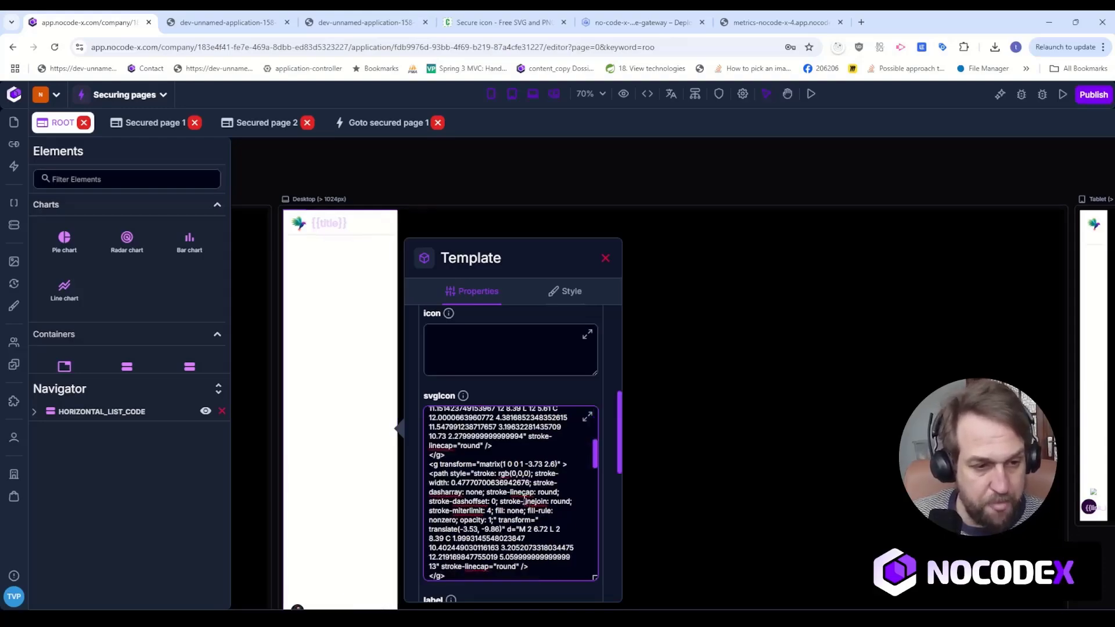
drag(509, 475, 531, 475)
key(ctrl+v)
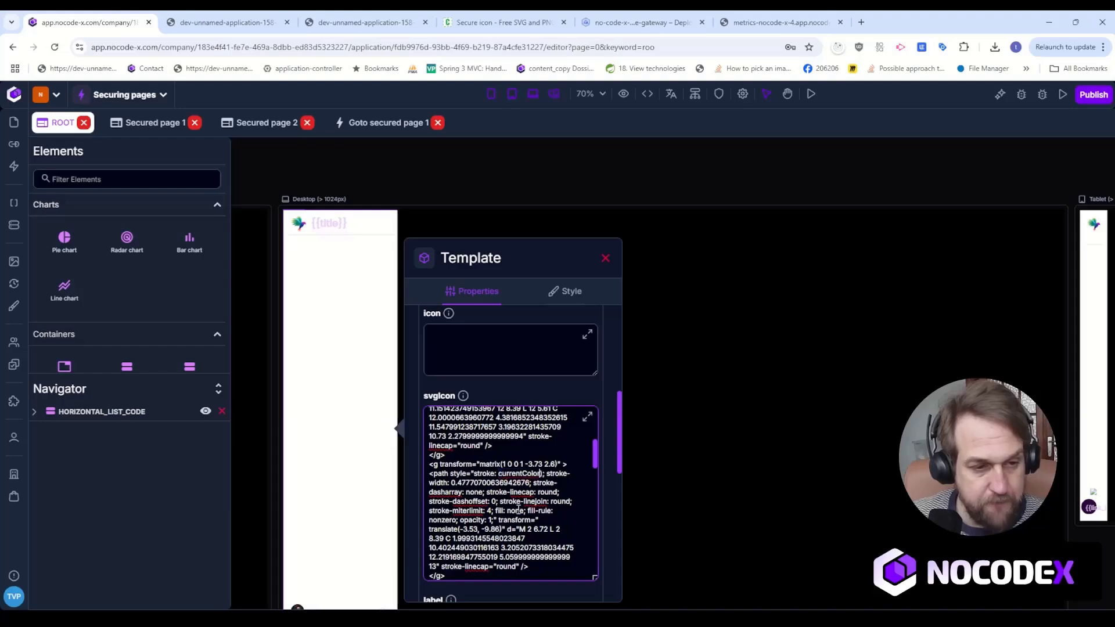
key(Delete)
Replace the stroke colour of the remaining three paths and the line in the SVG code with currentColor.
scroll(557, 478, down, 5)
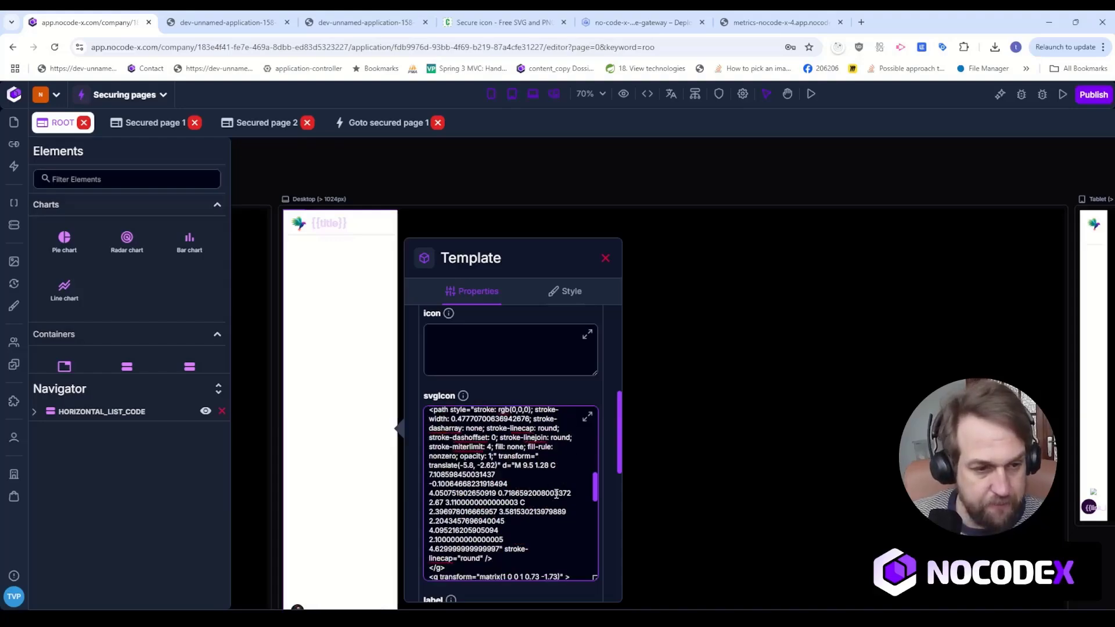
scroll(591, 490, up, 1)
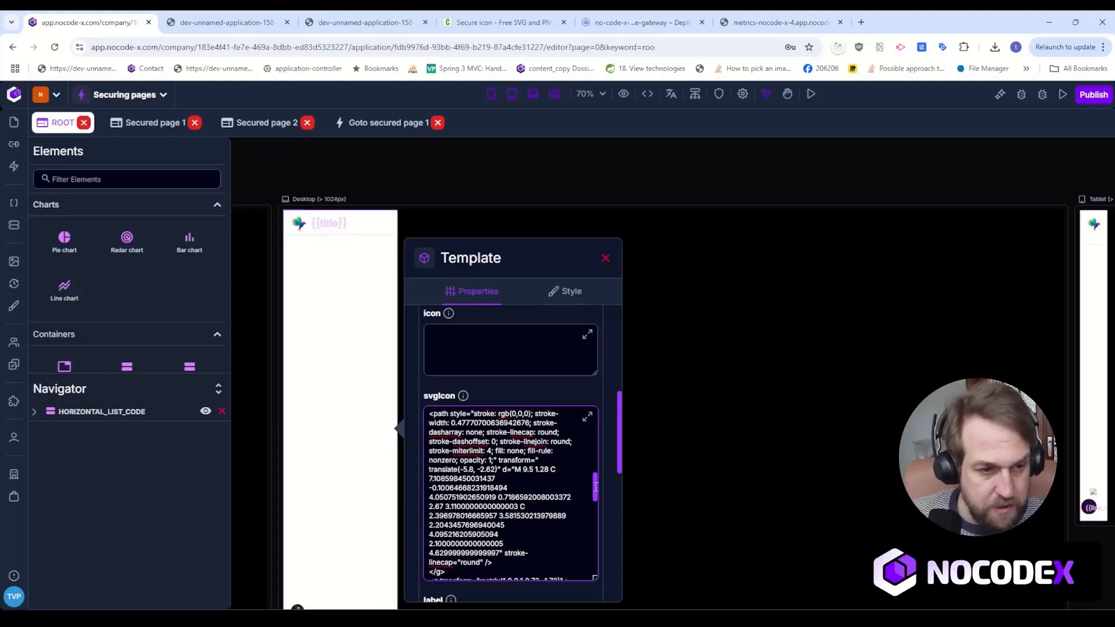
drag(497, 441, 530, 441)
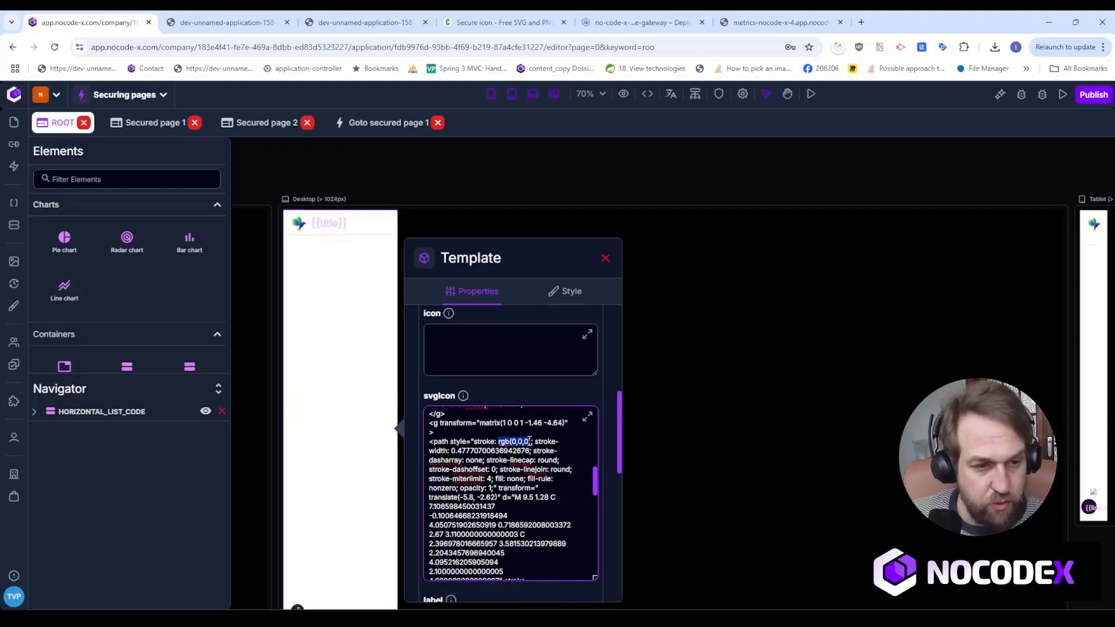
key(ctrl+v)
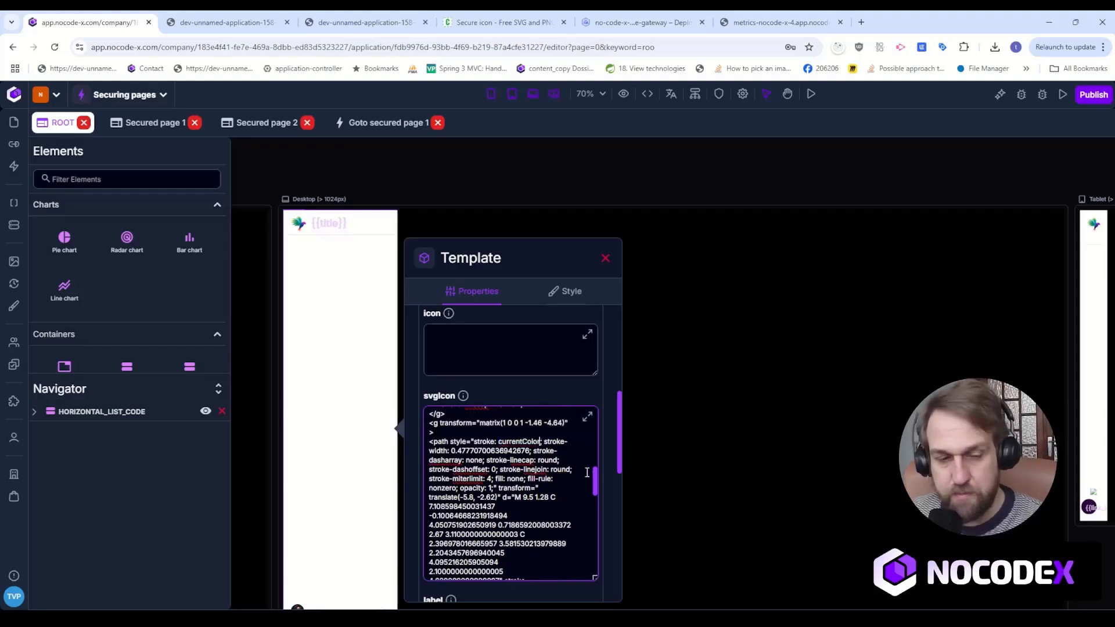
scroll(521, 462, down, 3)
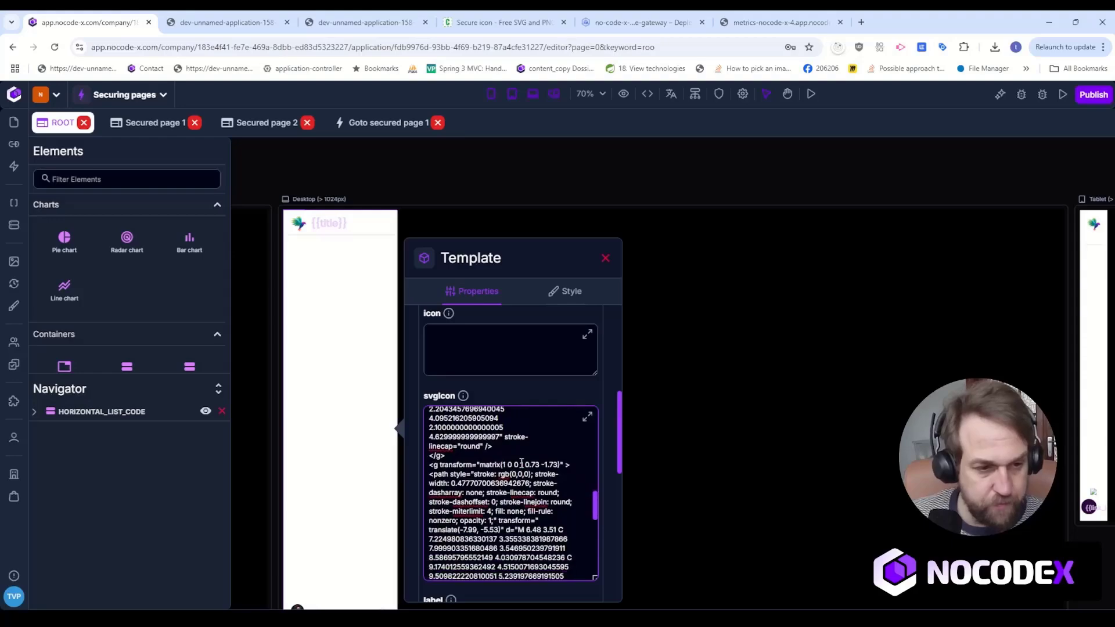
drag(498, 474, 527, 474)
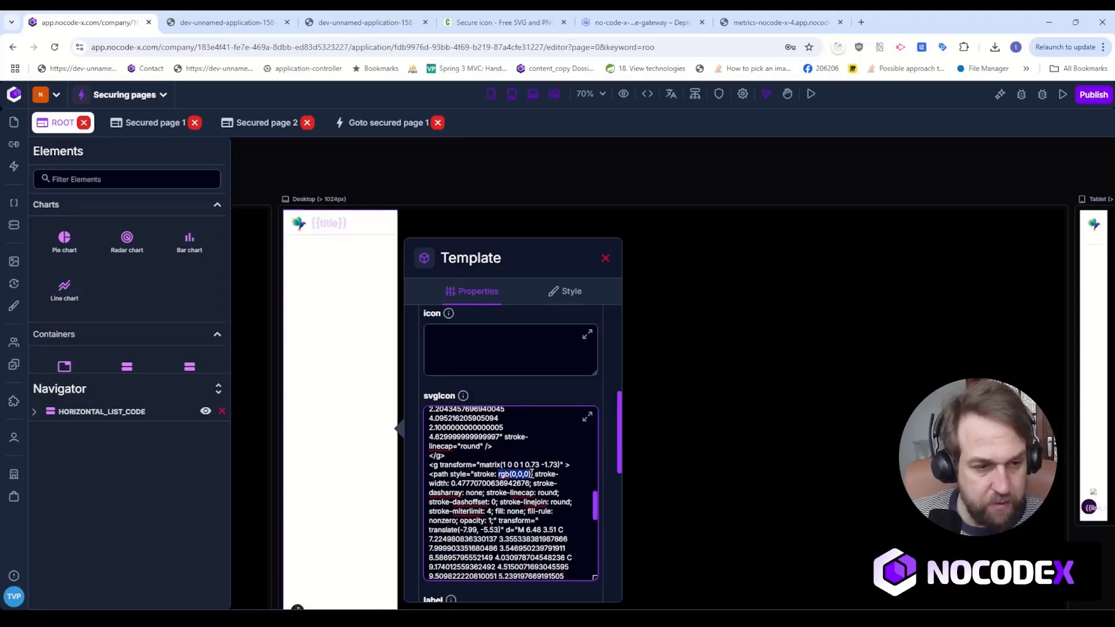
key(ctrl+v)
drag(592, 499, 595, 528)
drag(498, 465, 526, 465)
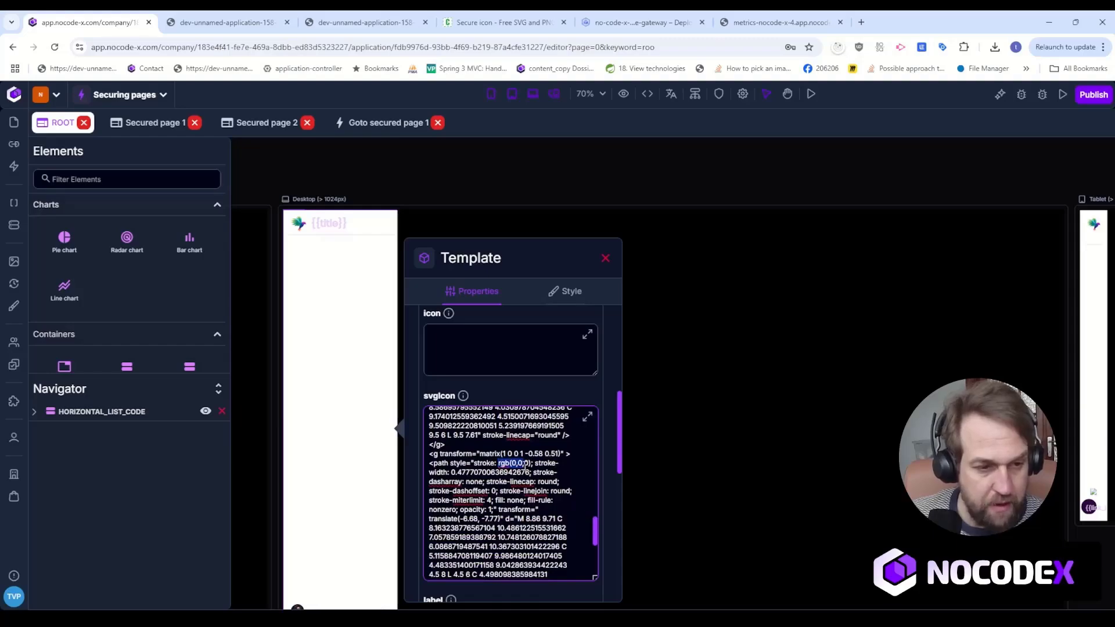
key(ctrl+v)
scroll(590, 514, down, 3)
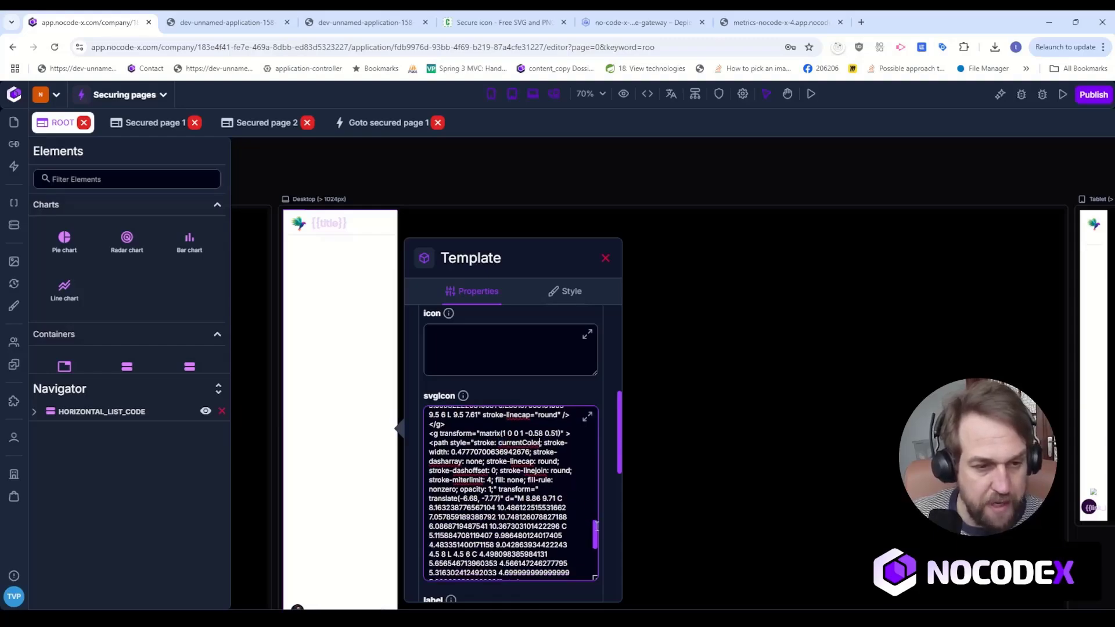
drag(495, 484, 529, 485)
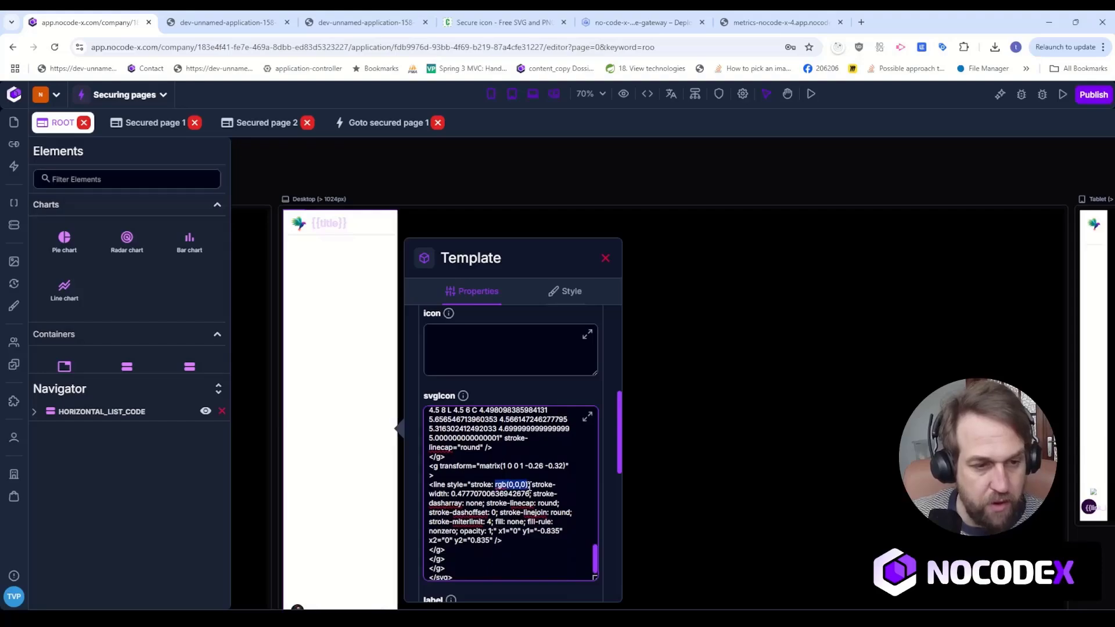
key(ctrl+v)
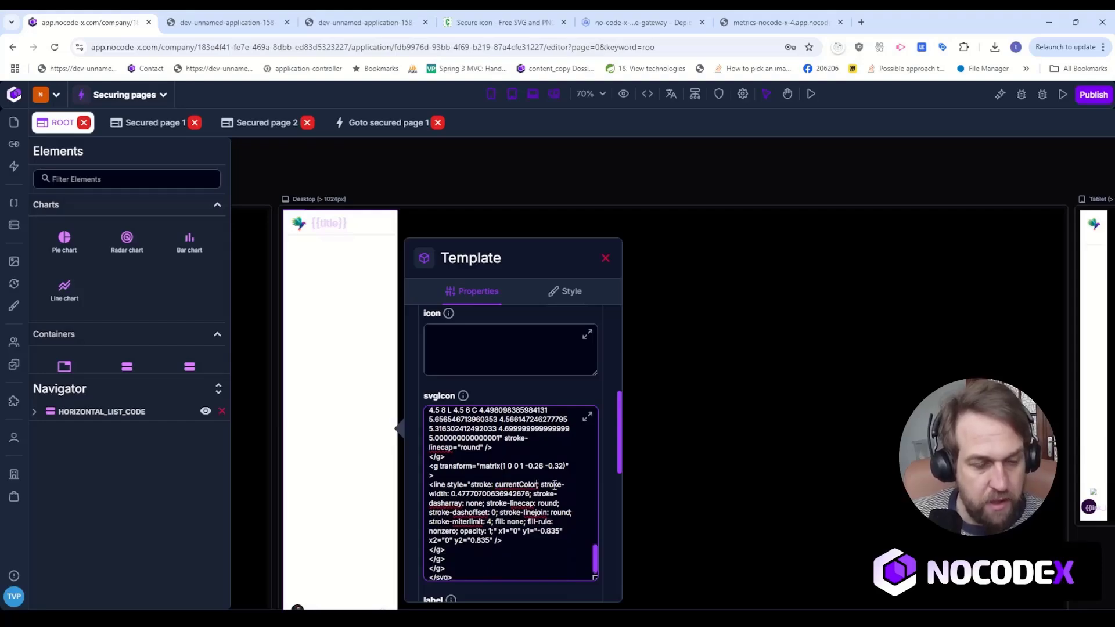
click(587, 416)
Set the second link's label to "Secured page 2" and its activePath to /secured-page-2.
click(480, 511)
text(Se)
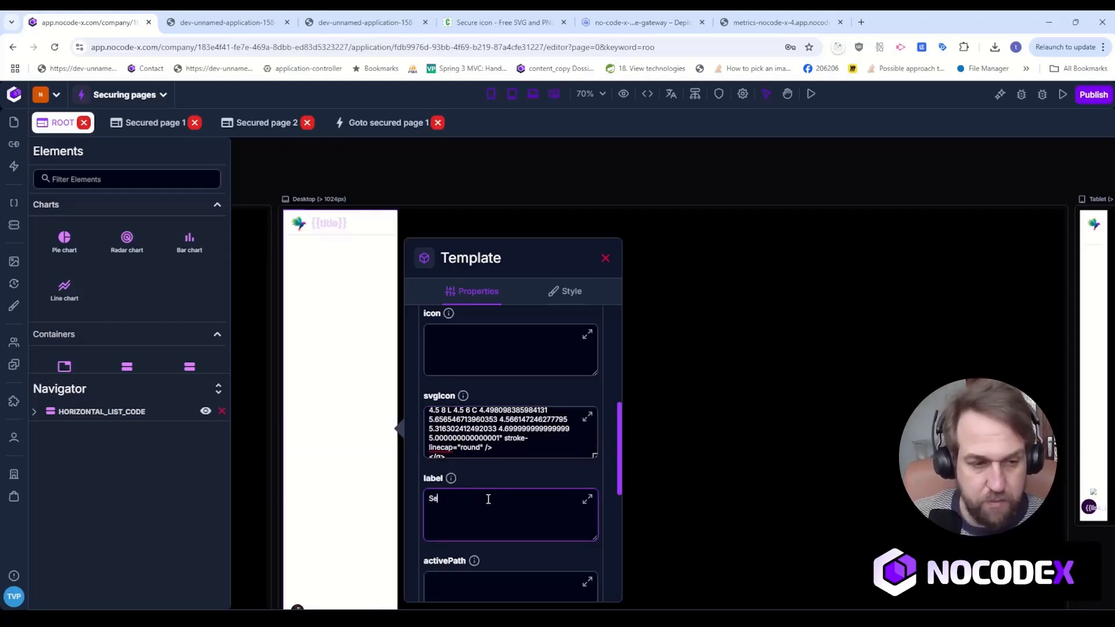
text(cured page 2)
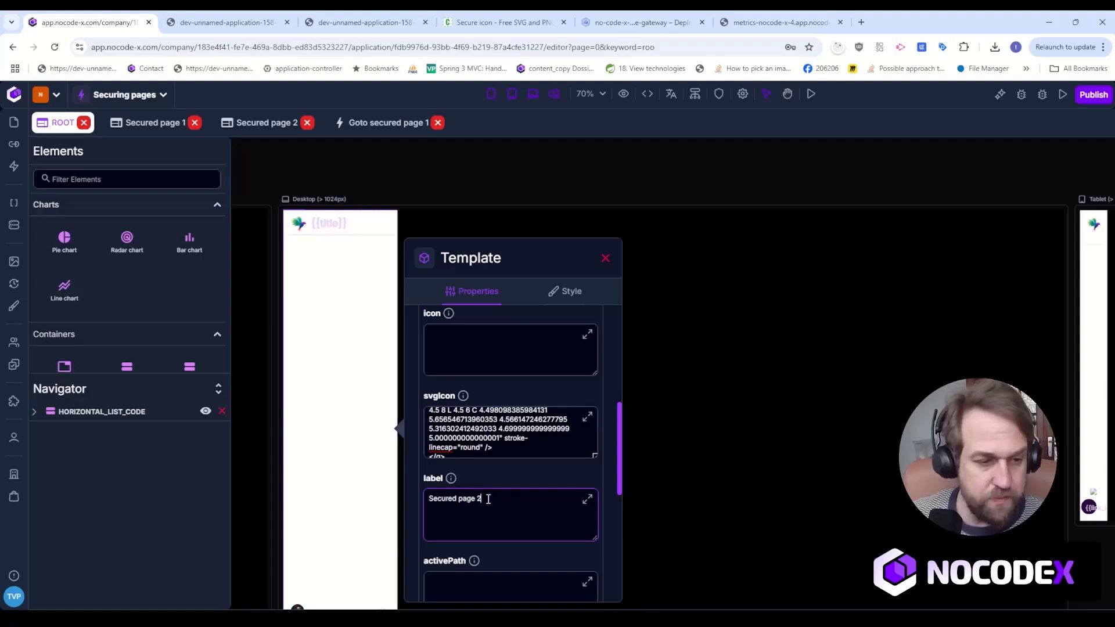
scroll(487, 499, down, 3)
click(465, 417)
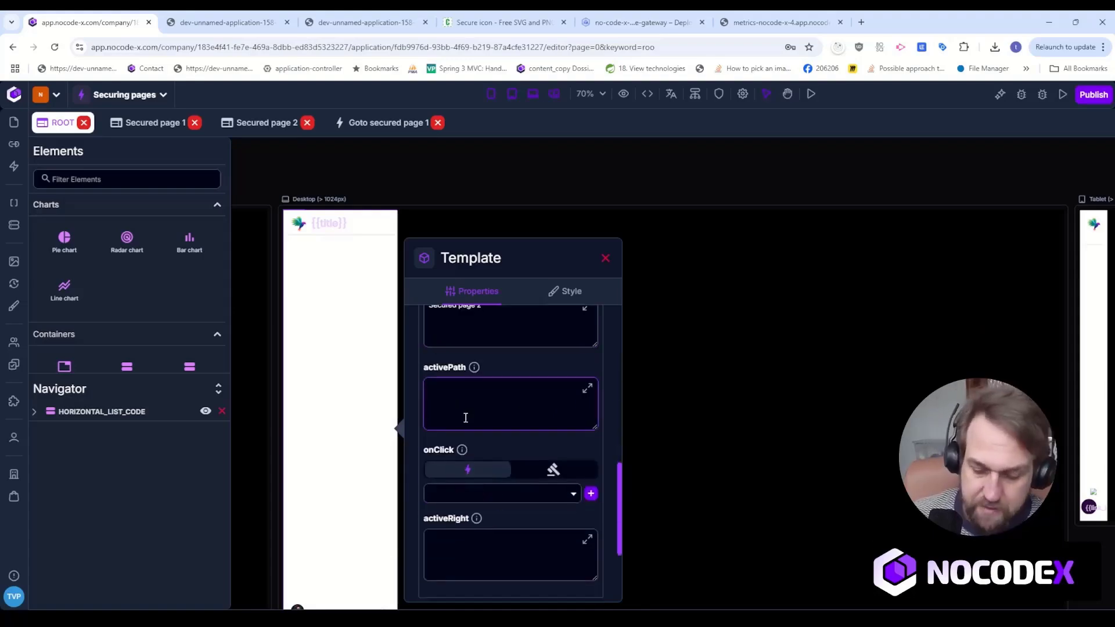
text(/secured-page-2)
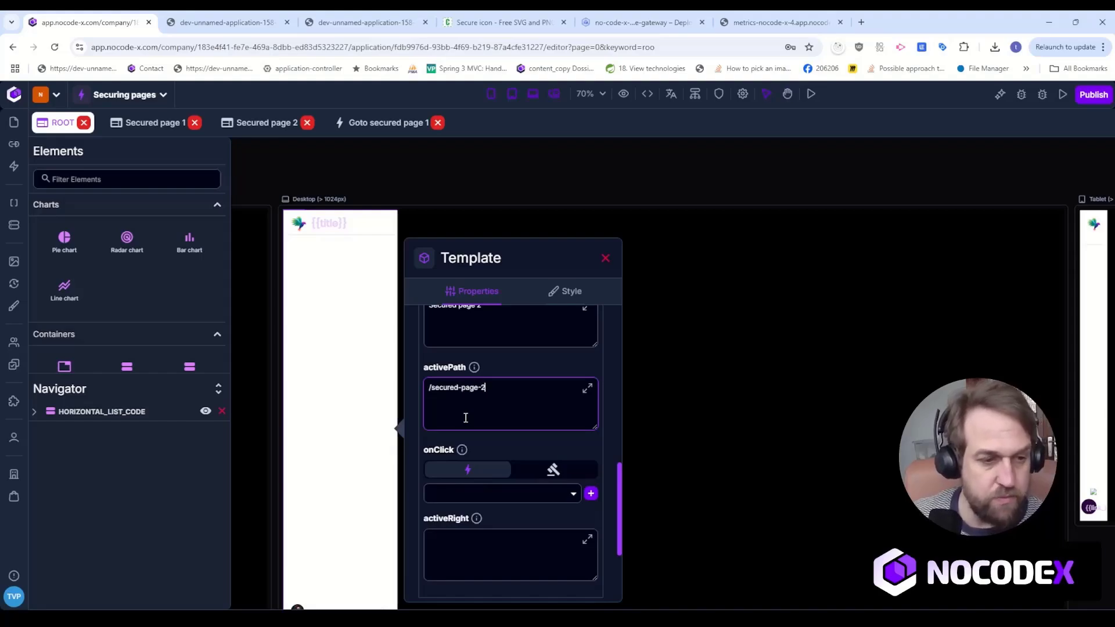
Create a blank action named "GOTO secured page 2" for the second link's onClick.
click(590, 494)
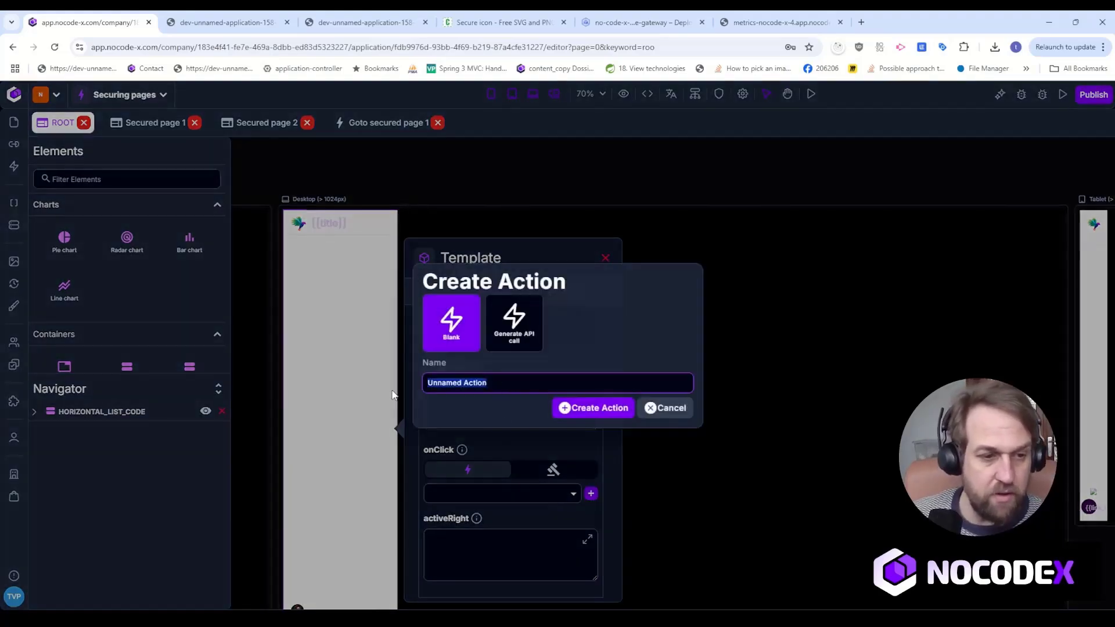
text(G)
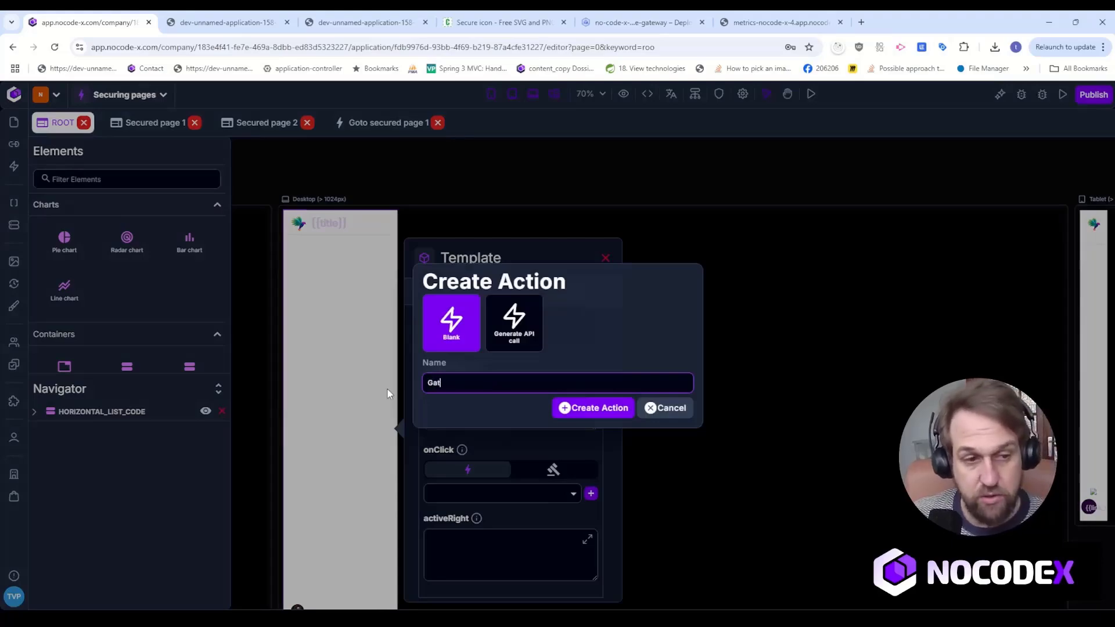
text(OTO)
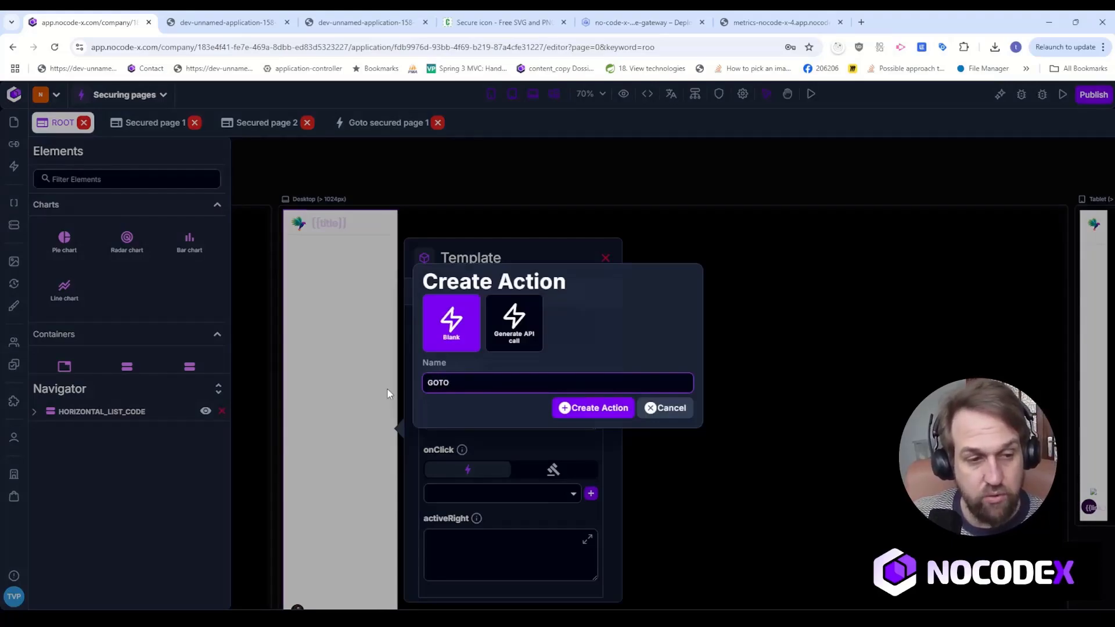
text( secured page 2)
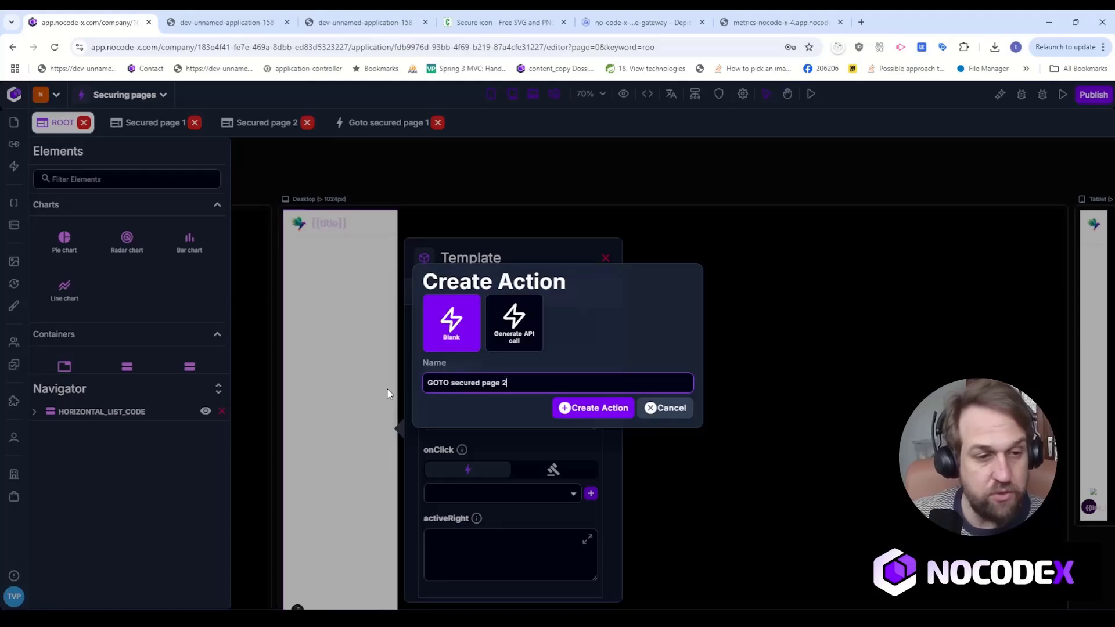
click(626, 403)
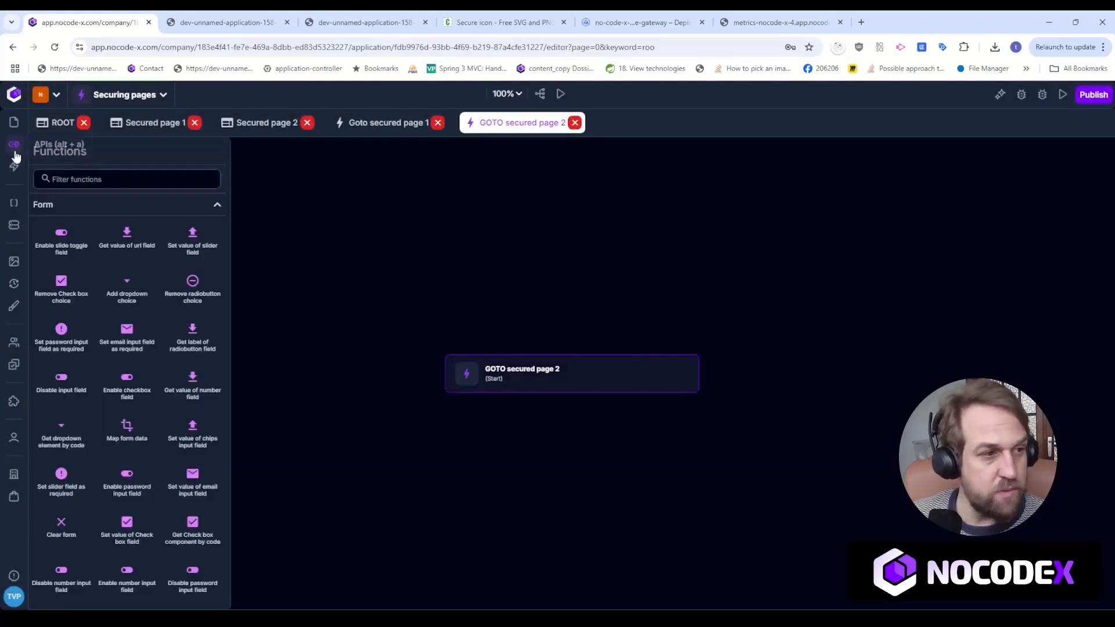
Add a Route to page function below the GOTO secured page 2 start block and connect the start to it.
click(83, 182)
text(reidre)
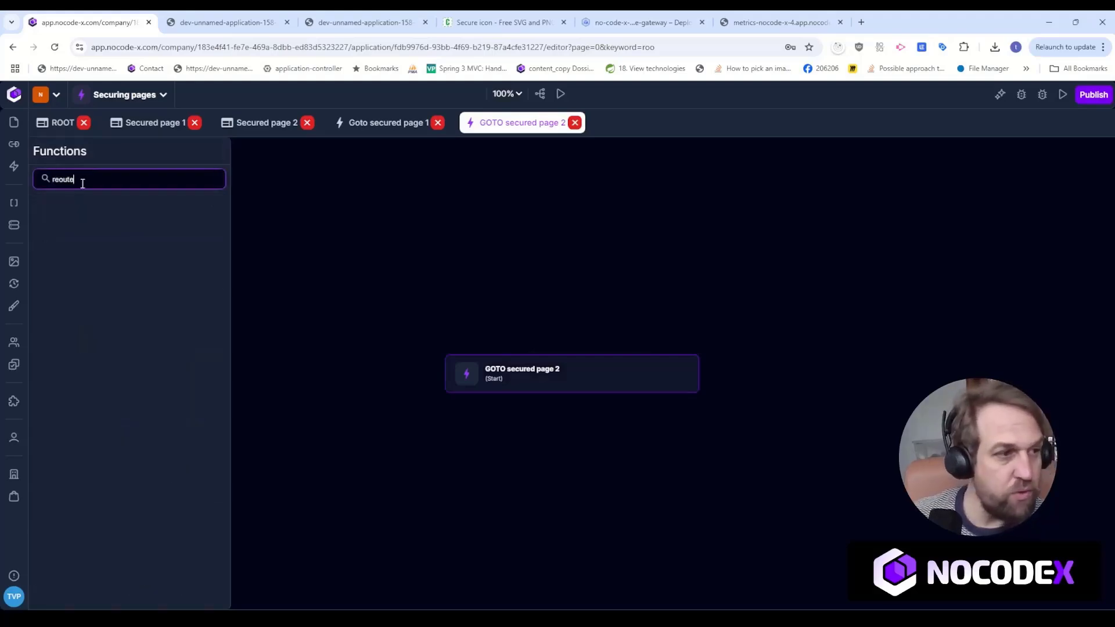
key(BackSpace)
key(BackSpace)
key(BackSpace)
key(BackSpace)
key(BackSpace)
text(ou)
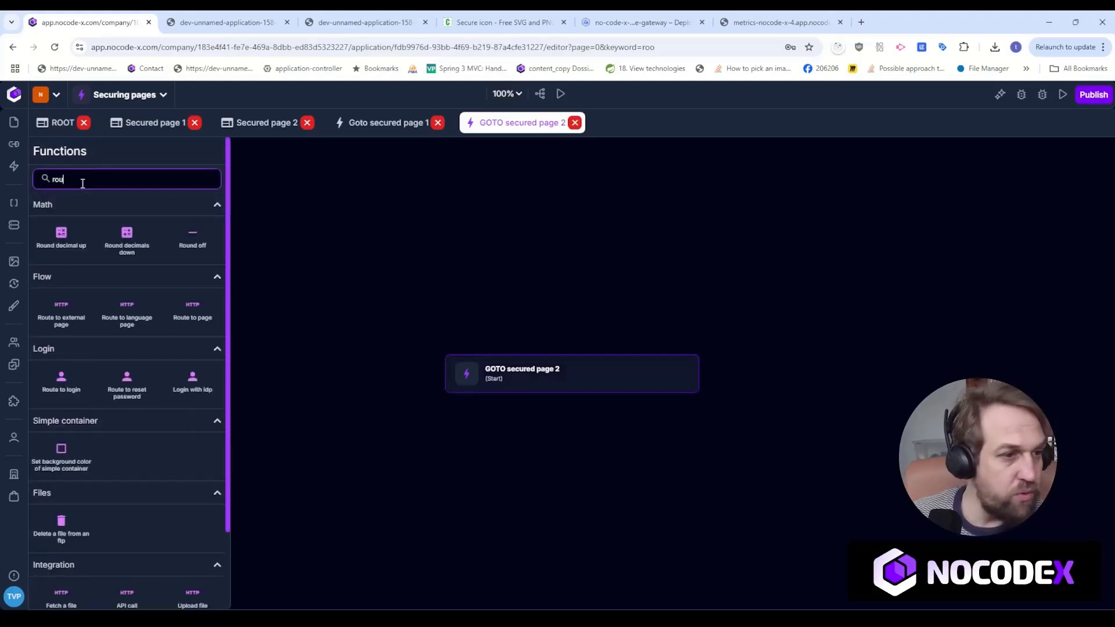
drag(201, 316, 551, 456)
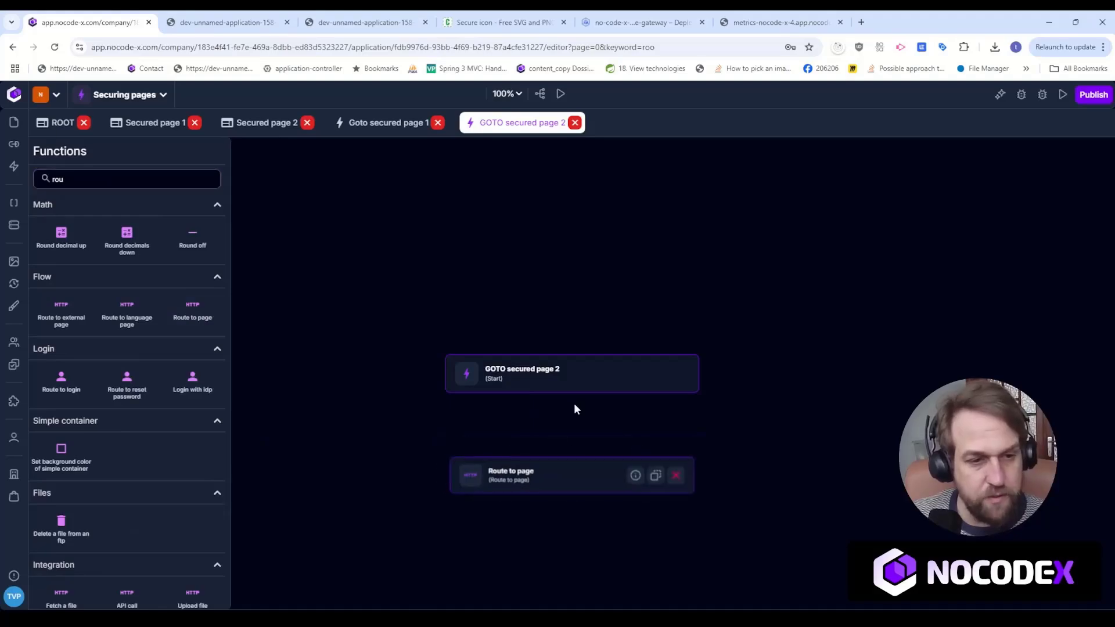
drag(571, 392, 576, 475)
Set the template of the GOTO secured page 2 action's Route to page function to Secured page 2.
click(801, 394)
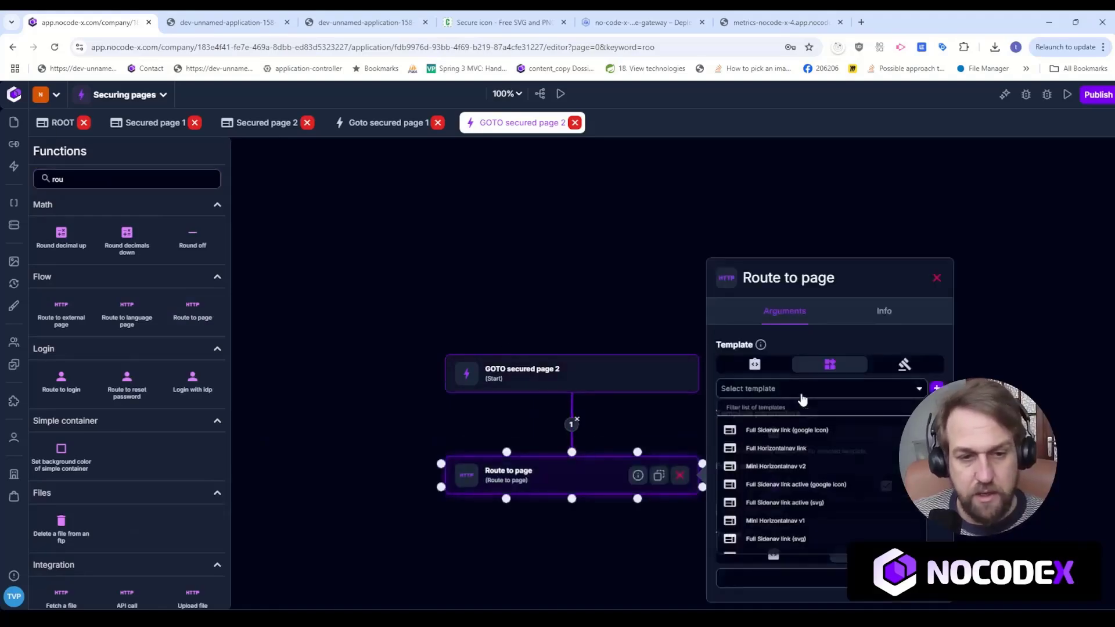
text(Secu)
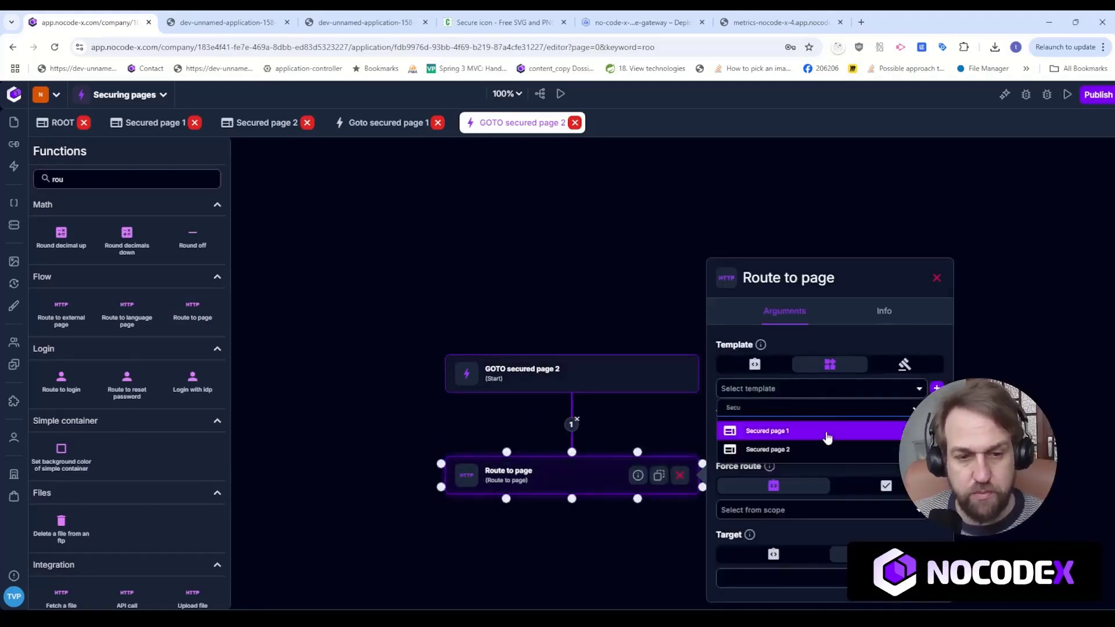
click(827, 449)
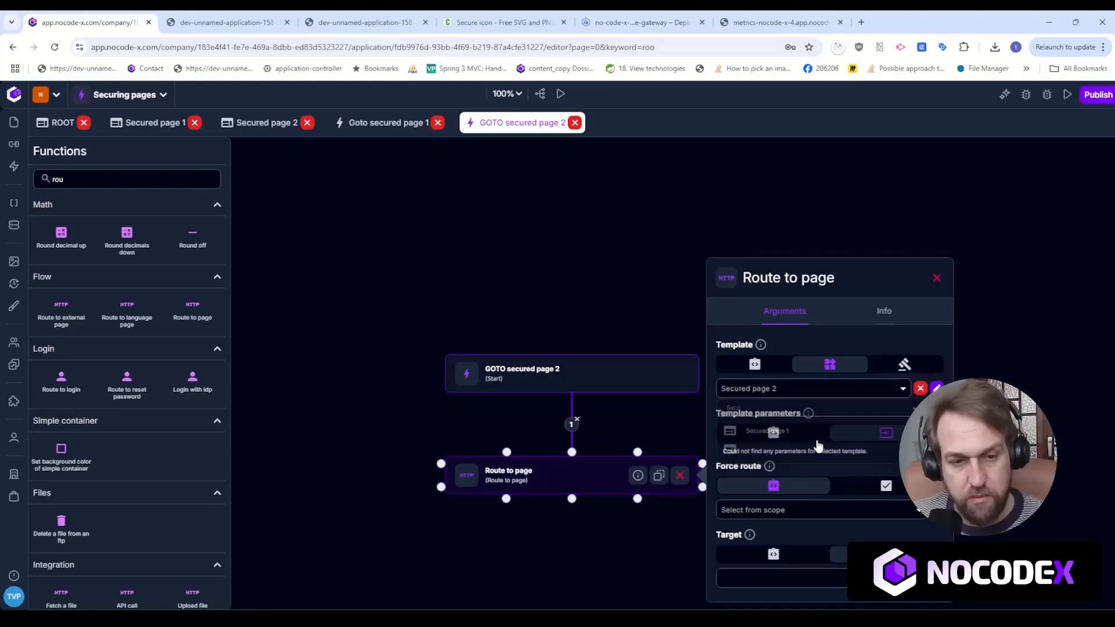
Check the Route to page arguments of the Goto secured page 1 action and view the deployed application.
click(361, 127)
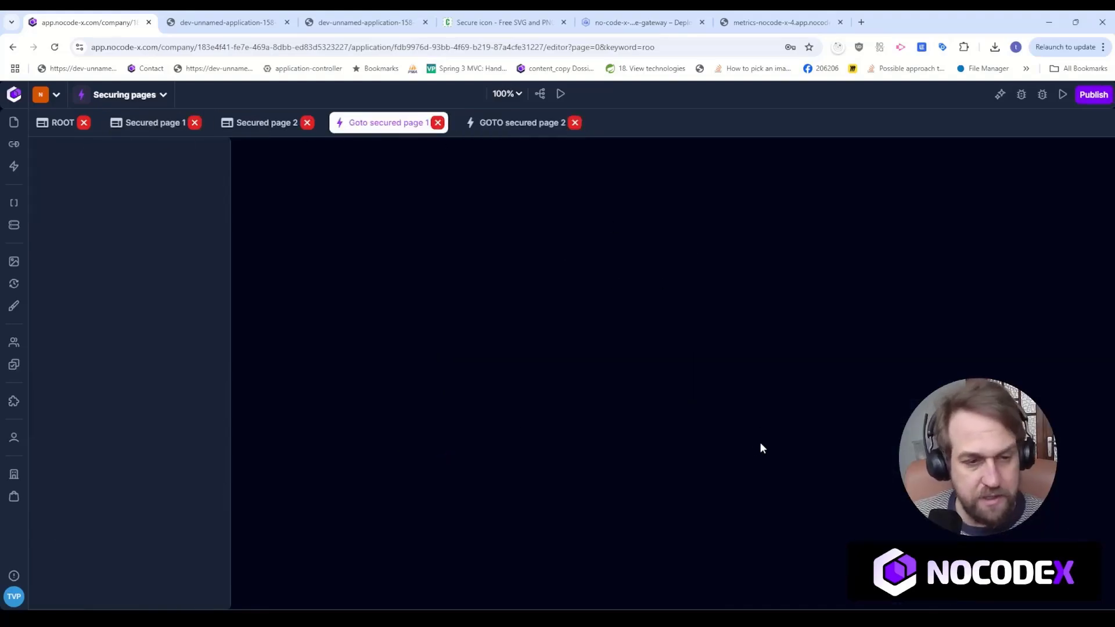
click(560, 488)
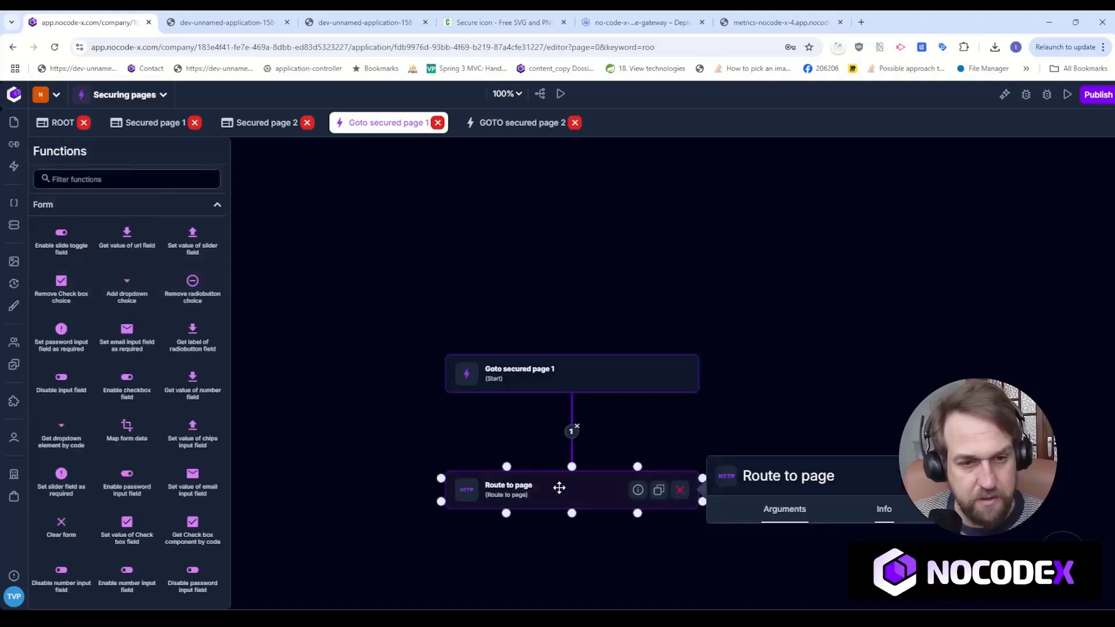
click(63, 122)
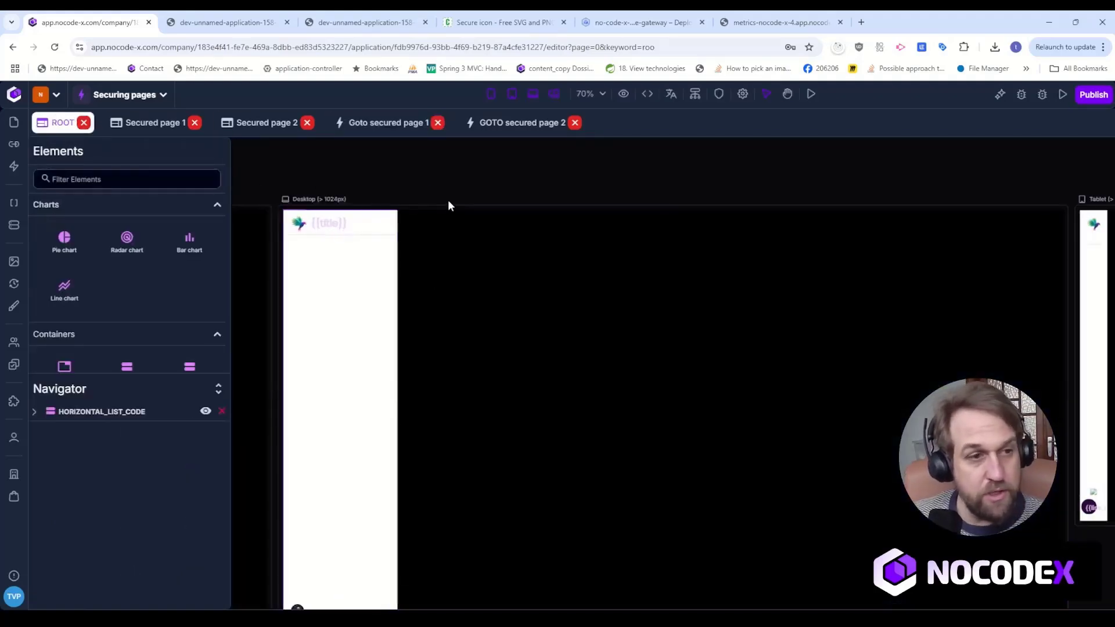
click(227, 22)
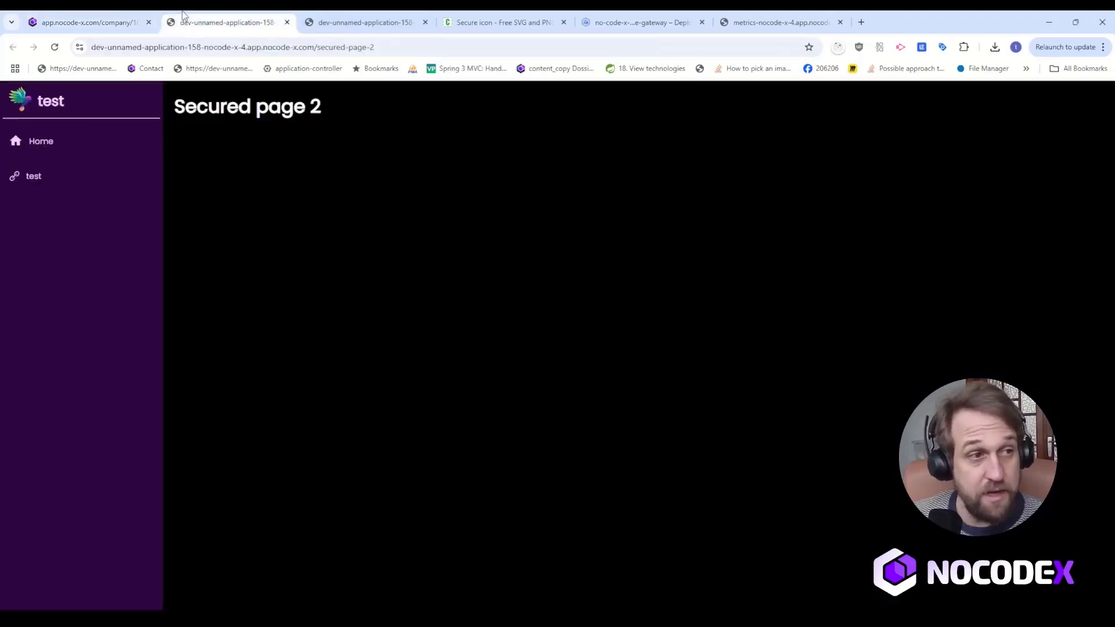
Reload the deployed application and test the side navigation link to Secured page 1.
click(54, 47)
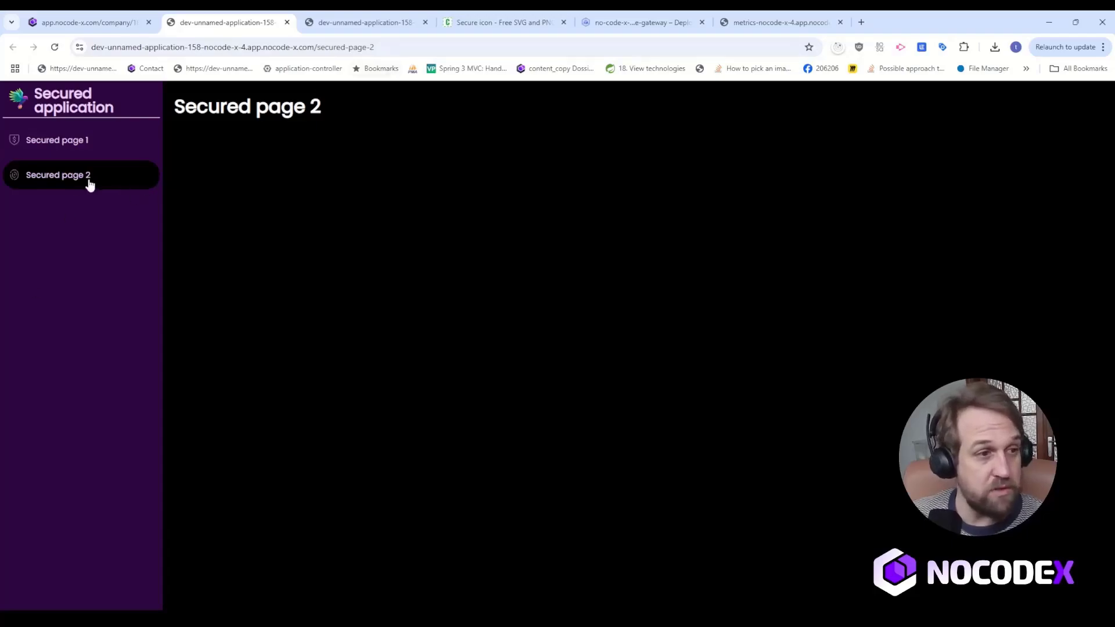
click(93, 149)
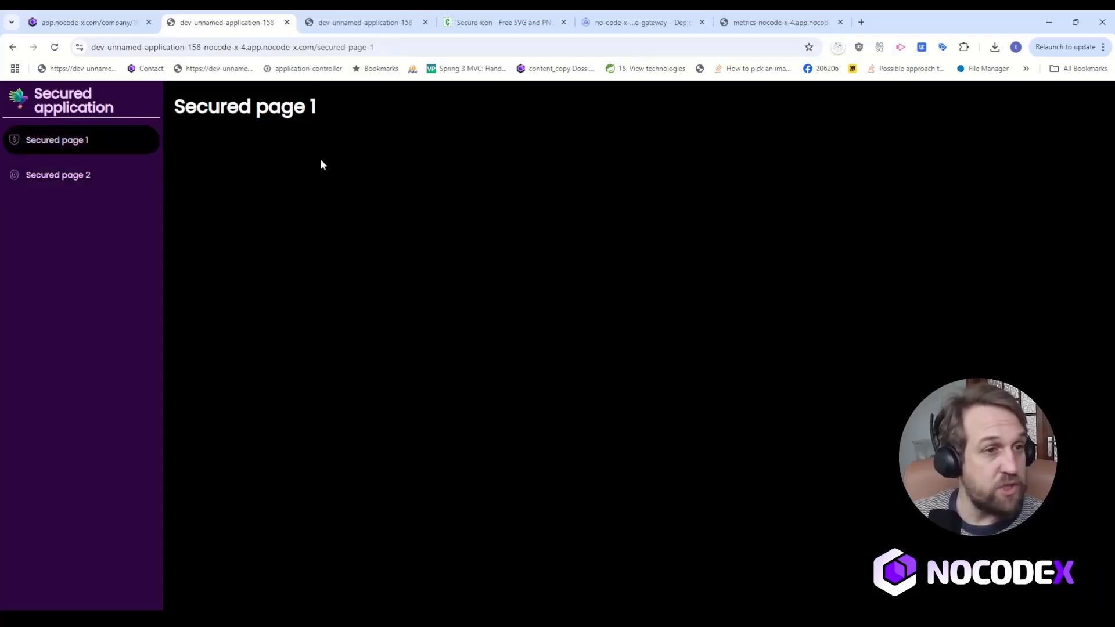
drag(317, 110, 223, 107)
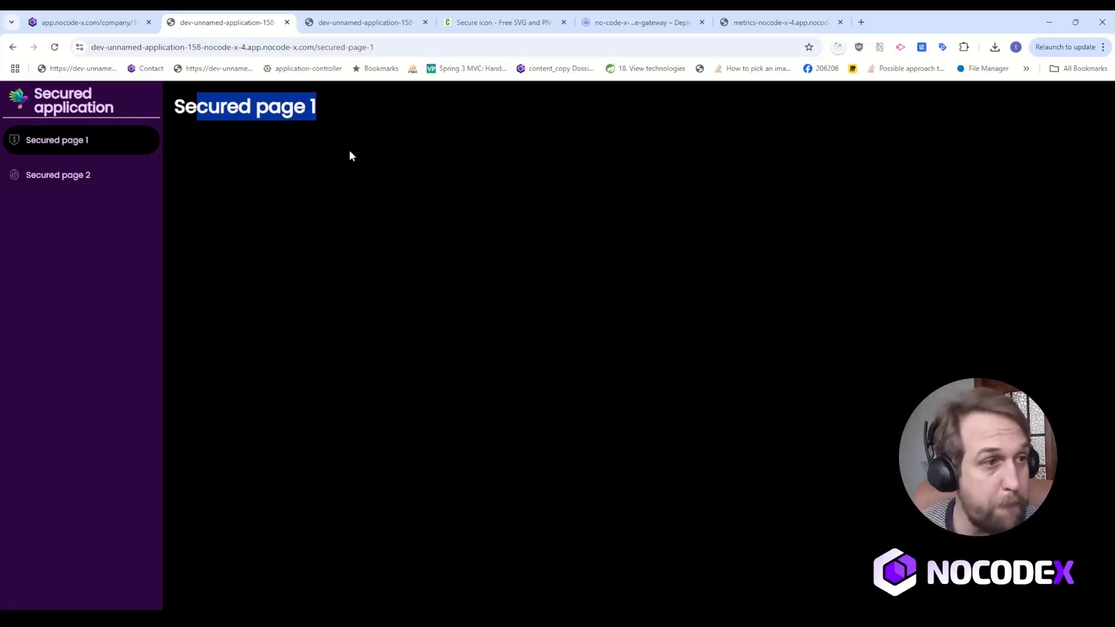
Return to the NoCode-X editor and start creating a new application user in the user management.
click(88, 22)
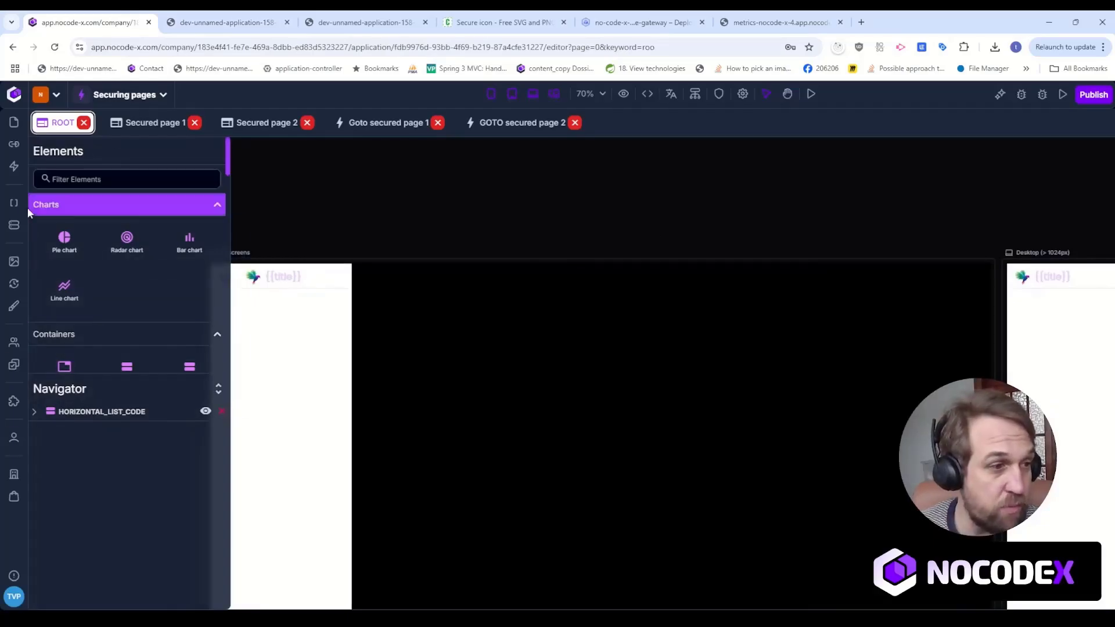
click(15, 440)
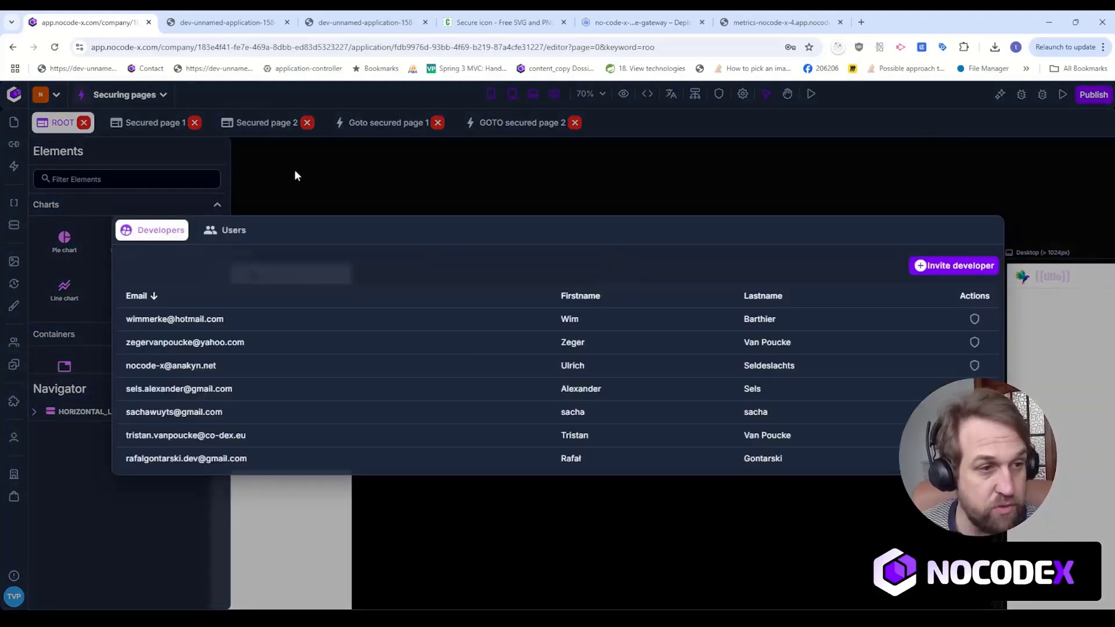
click(294, 175)
click(13, 439)
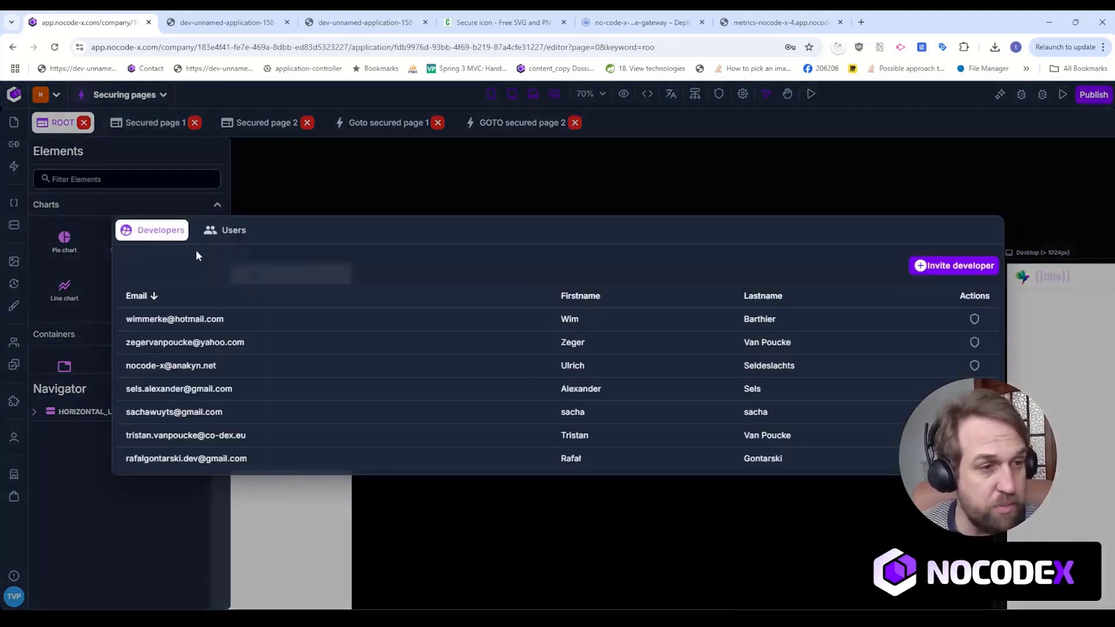
click(225, 230)
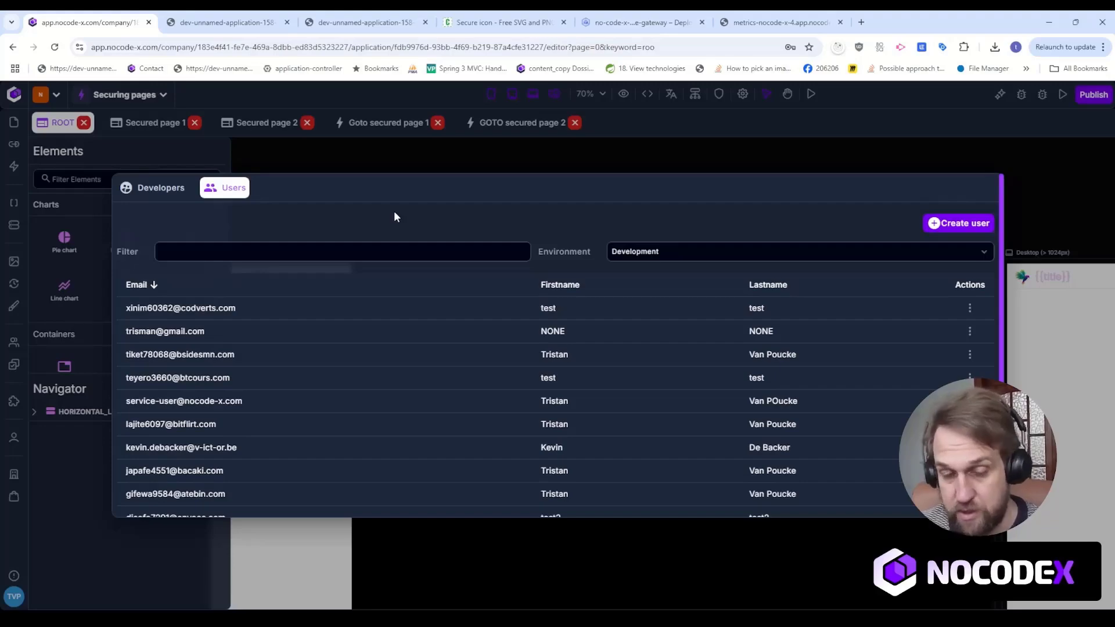
click(963, 229)
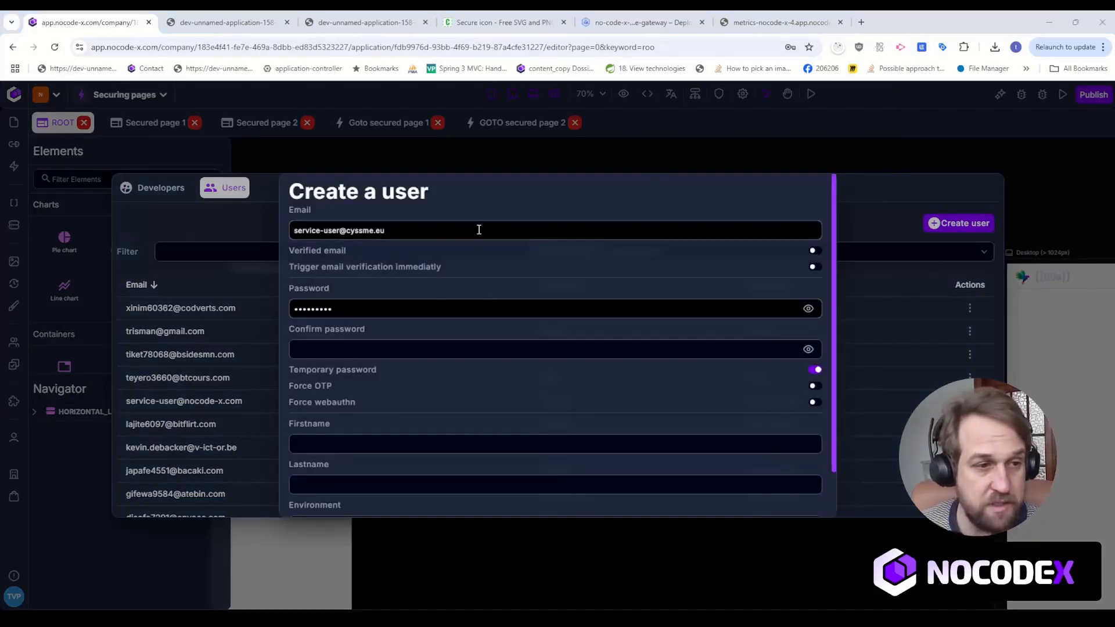
Replace the prefilled password of the first new user with the account password and confirm it.
click(500, 309)
key(ctrl+a)
text(•••••••••)
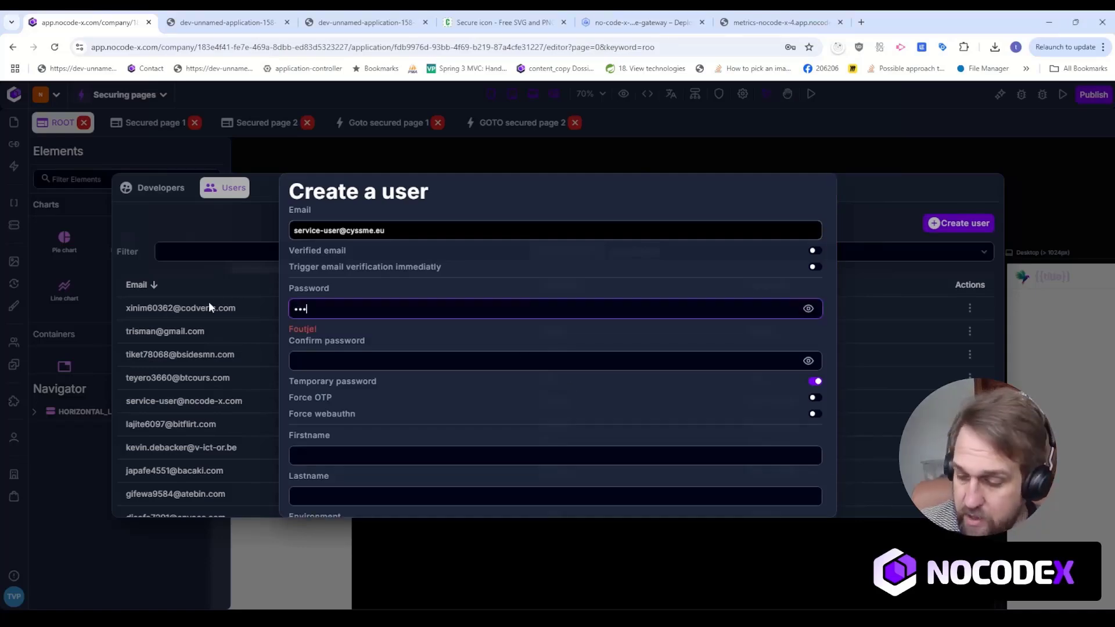
key(Tab)
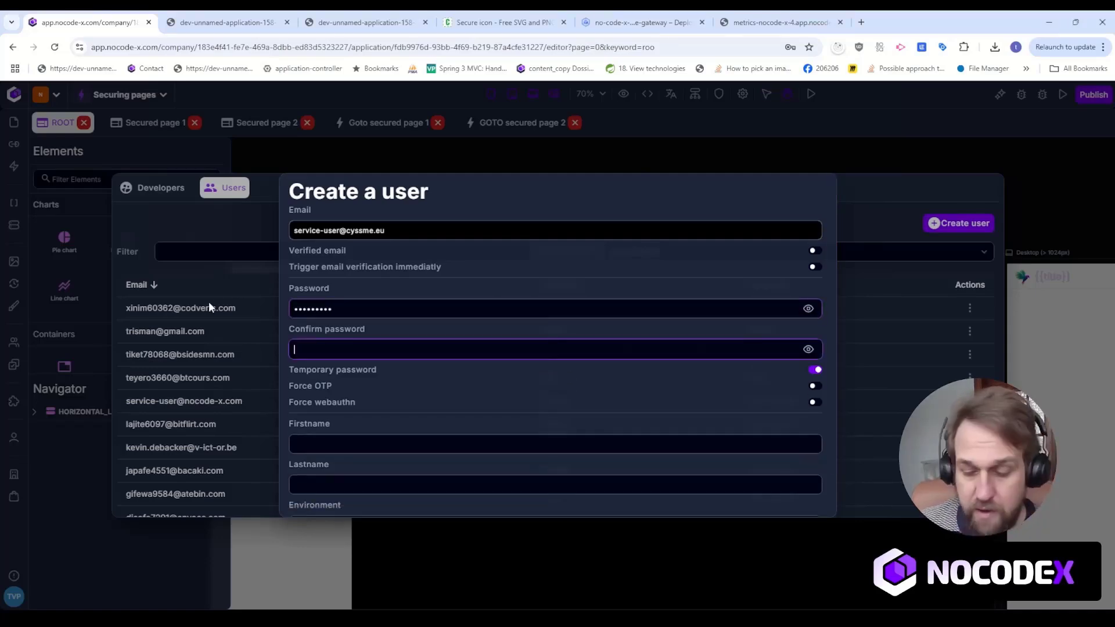
text(•••••••••)
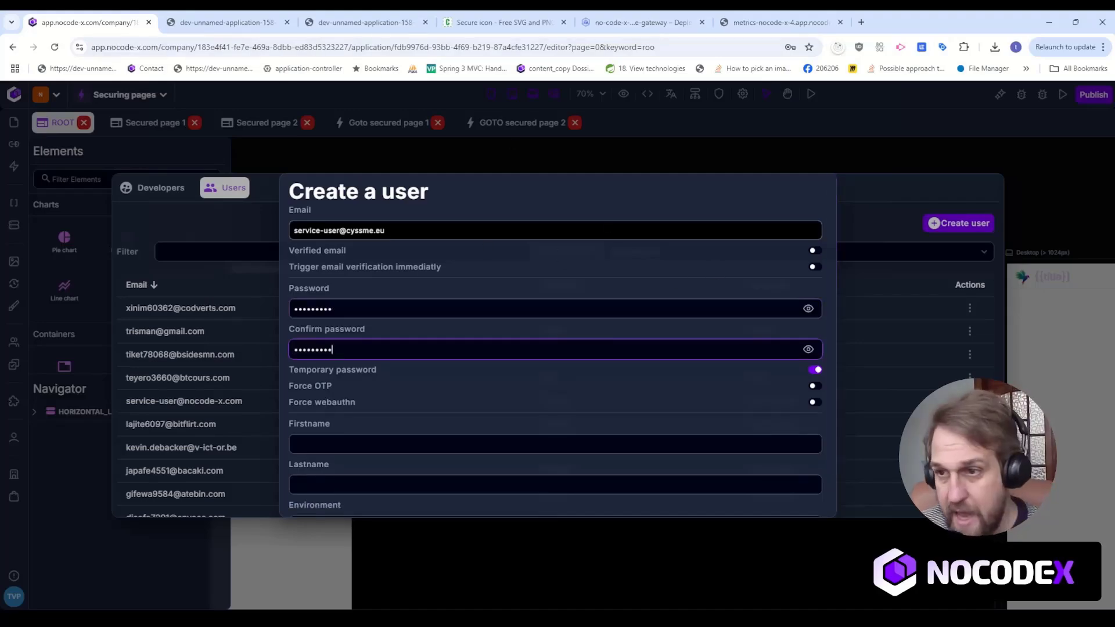
Paste the first new user's email, mark it as verified, and turn off the temporary password option.
click(456, 229)
key(ctrl+a)
key(ctrl+v)
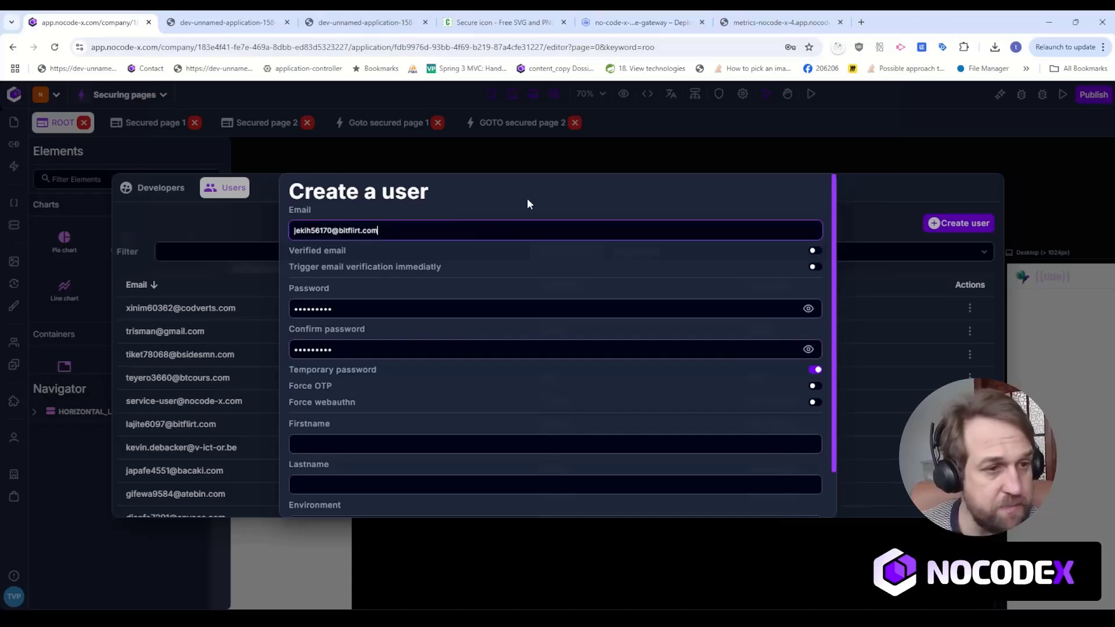
click(814, 250)
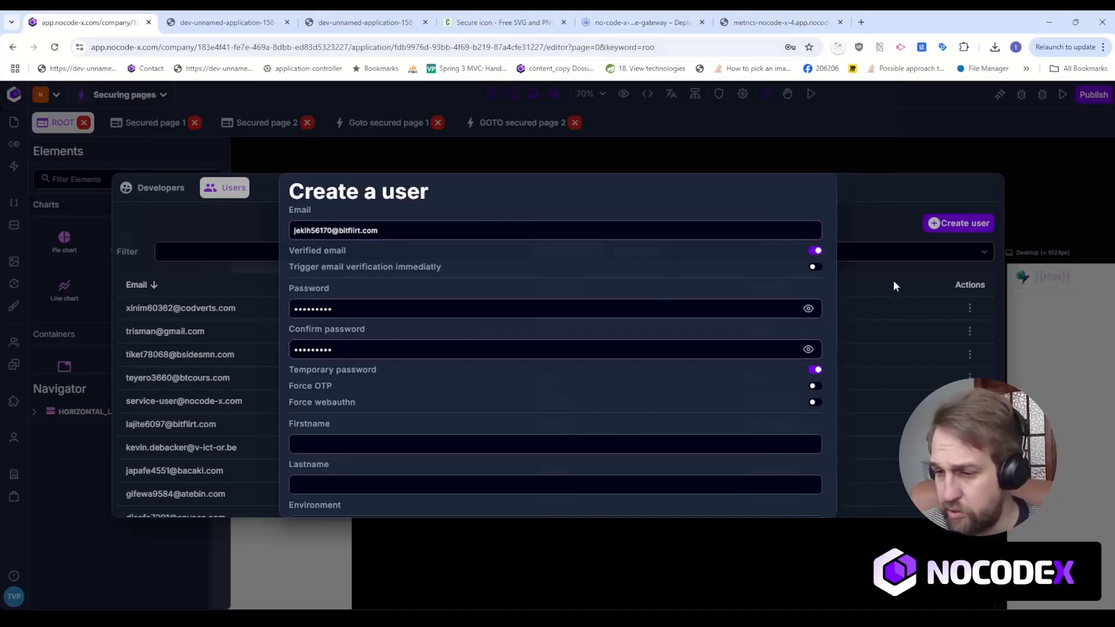
click(814, 369)
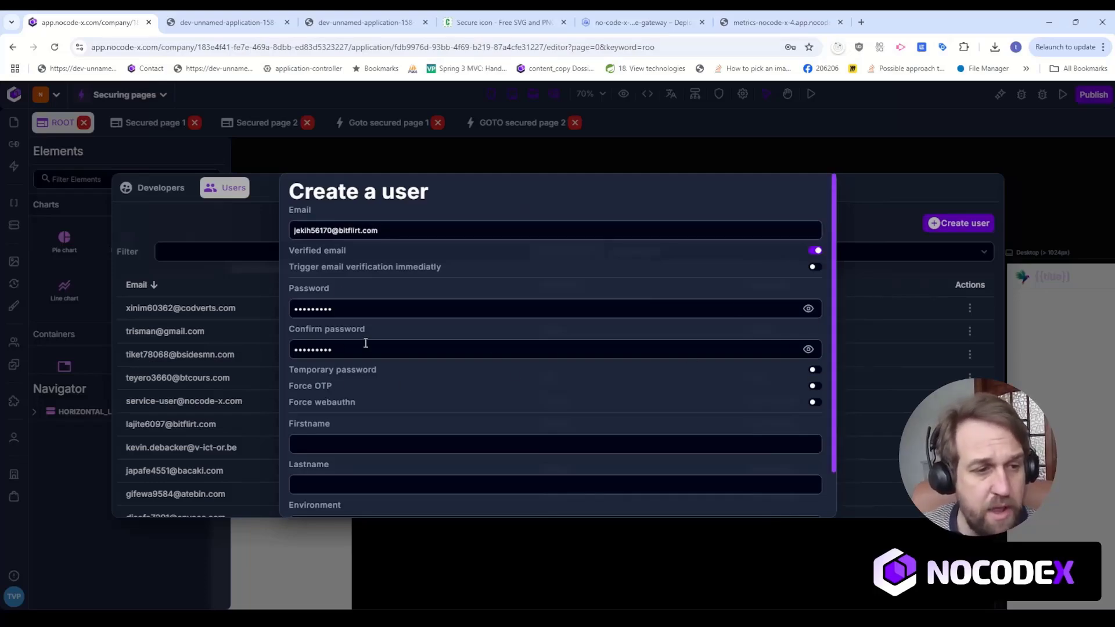
Enter "Test" as both the first name and last name of the first new user.
click(448, 446)
text(Test)
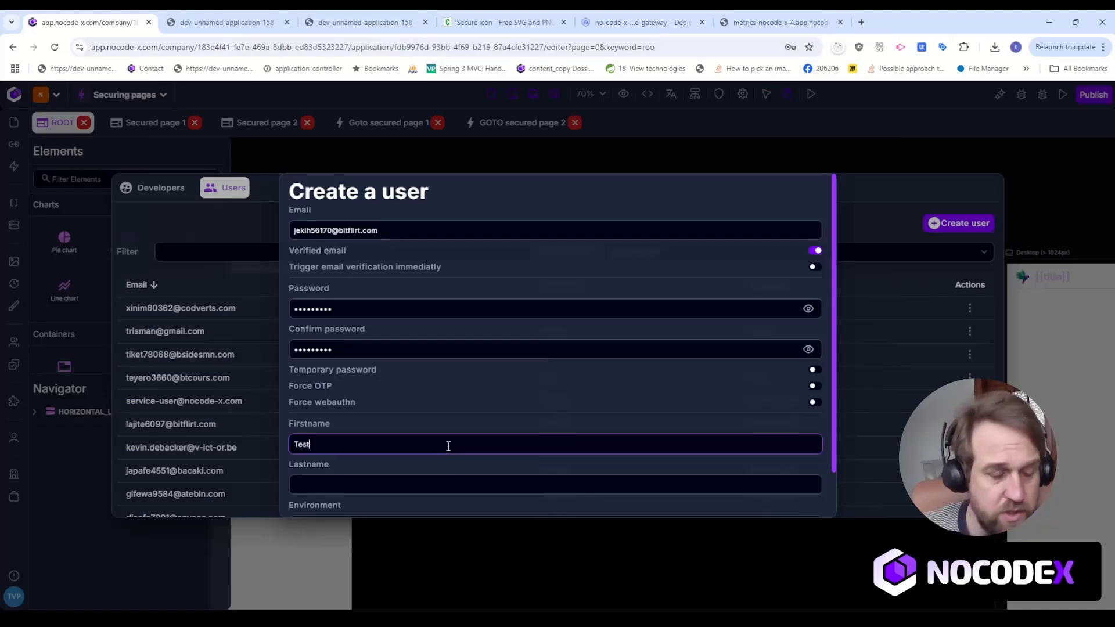
key(Tab)
text(TESt)
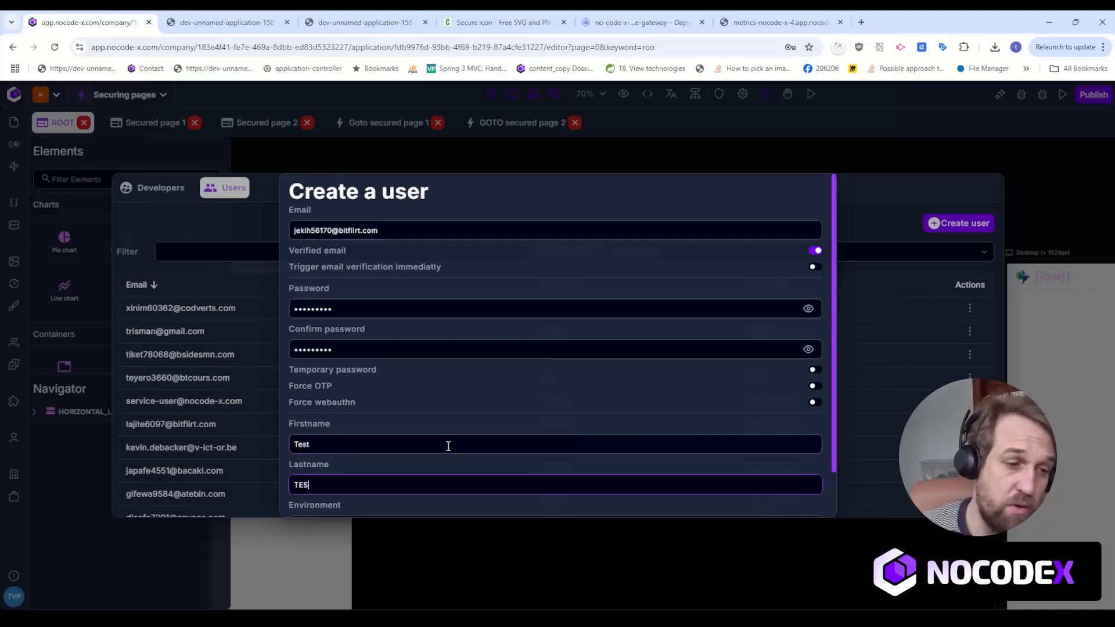
key(BackSpace)
key(BackSpace)
key(BackSpace)
text(est)
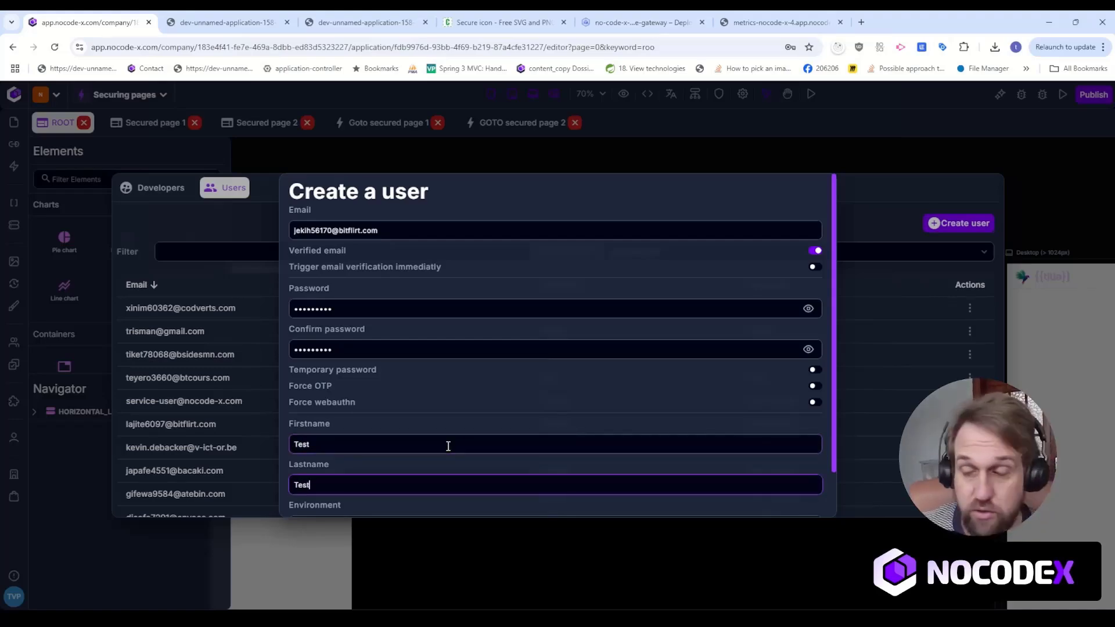
Assign the first new user to the Development environment and save the user.
key(Tab)
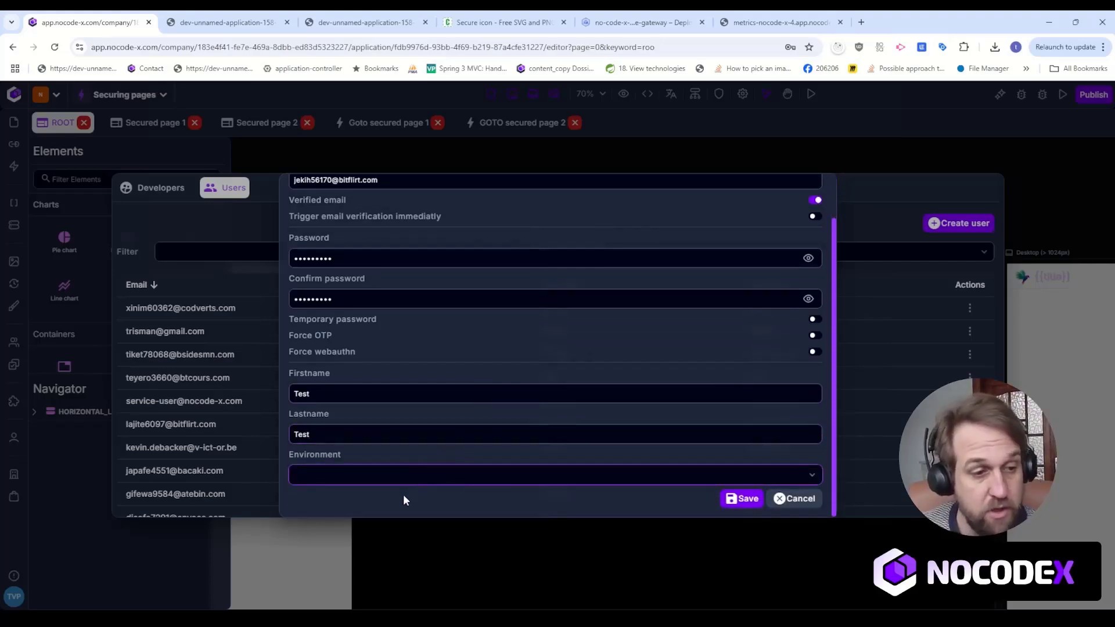
click(404, 497)
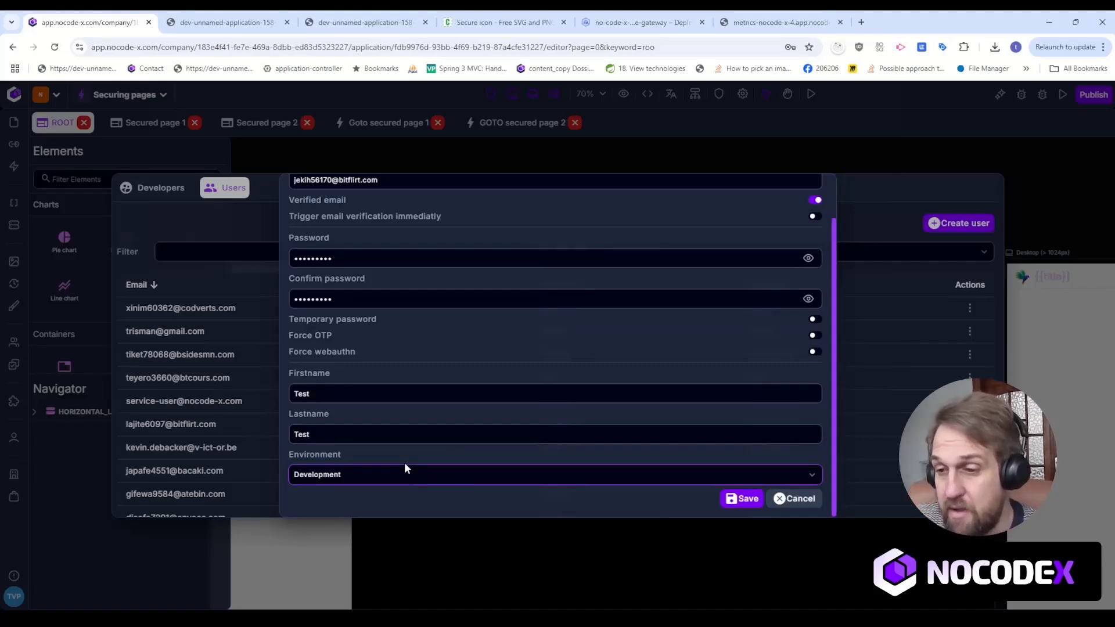
click(727, 500)
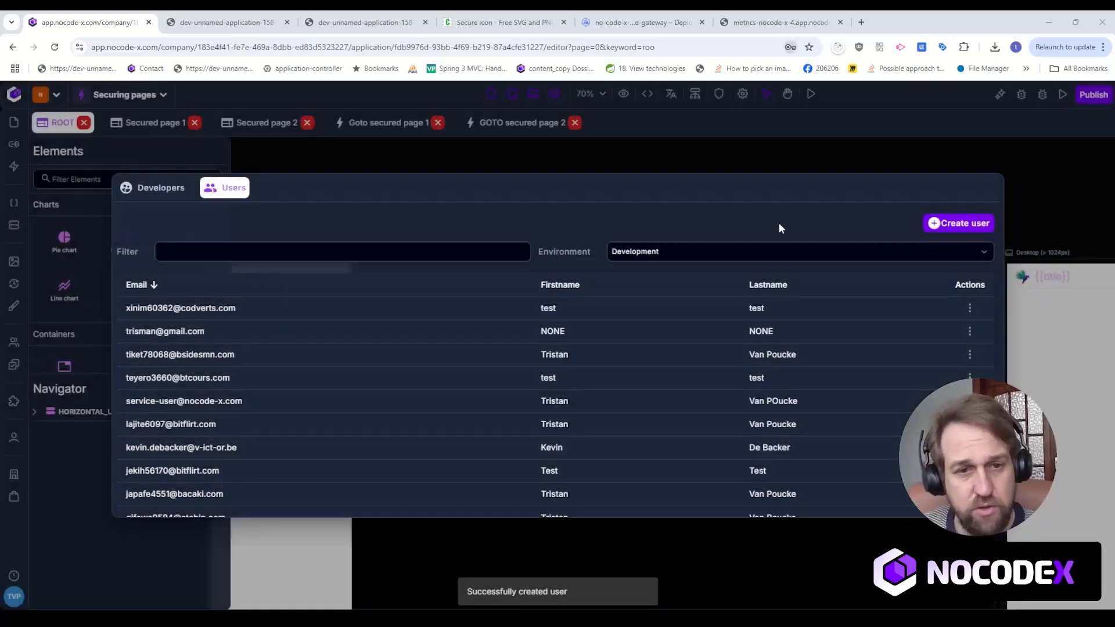
Start creating a second application user and fill in the account password and its confirmation.
click(951, 224)
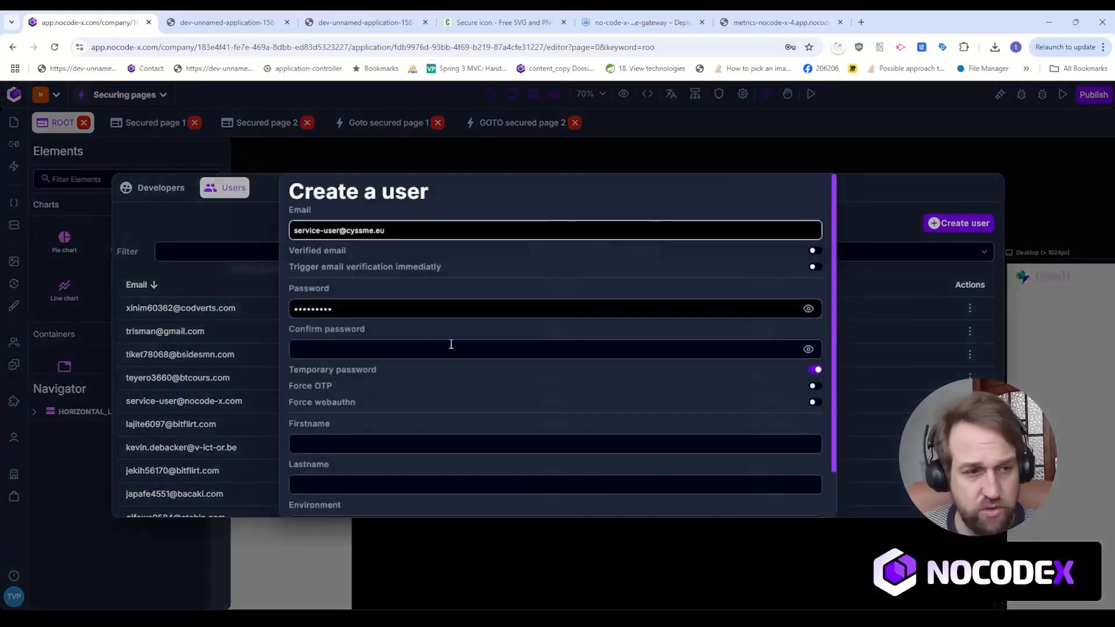
drag(469, 305, 259, 306)
text(•••)
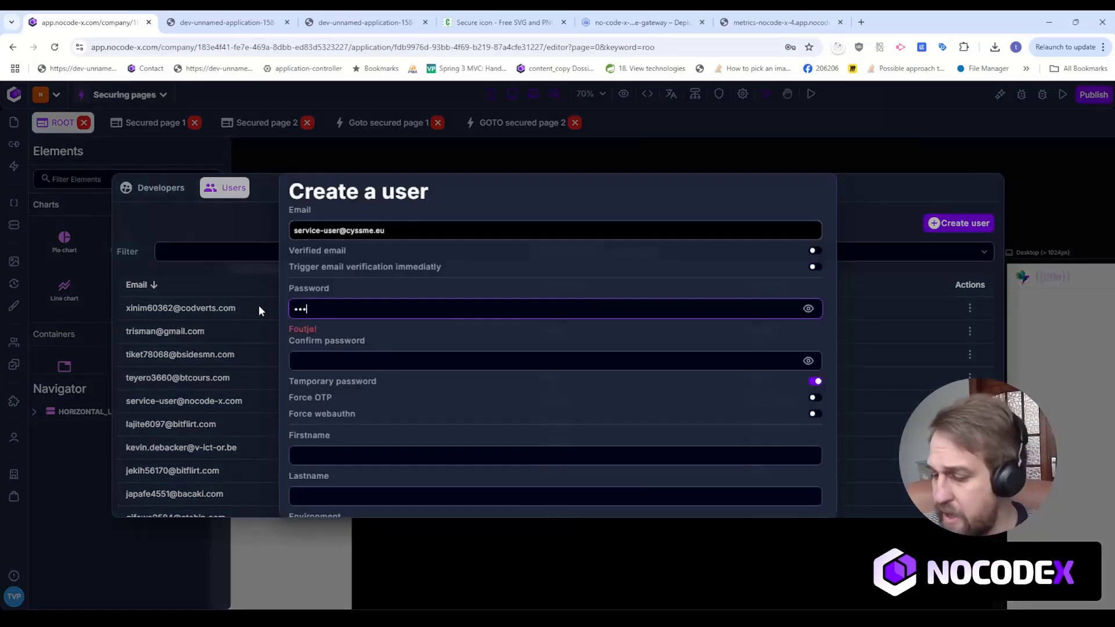
text(•••••••)
key(Tab)
text(•••)
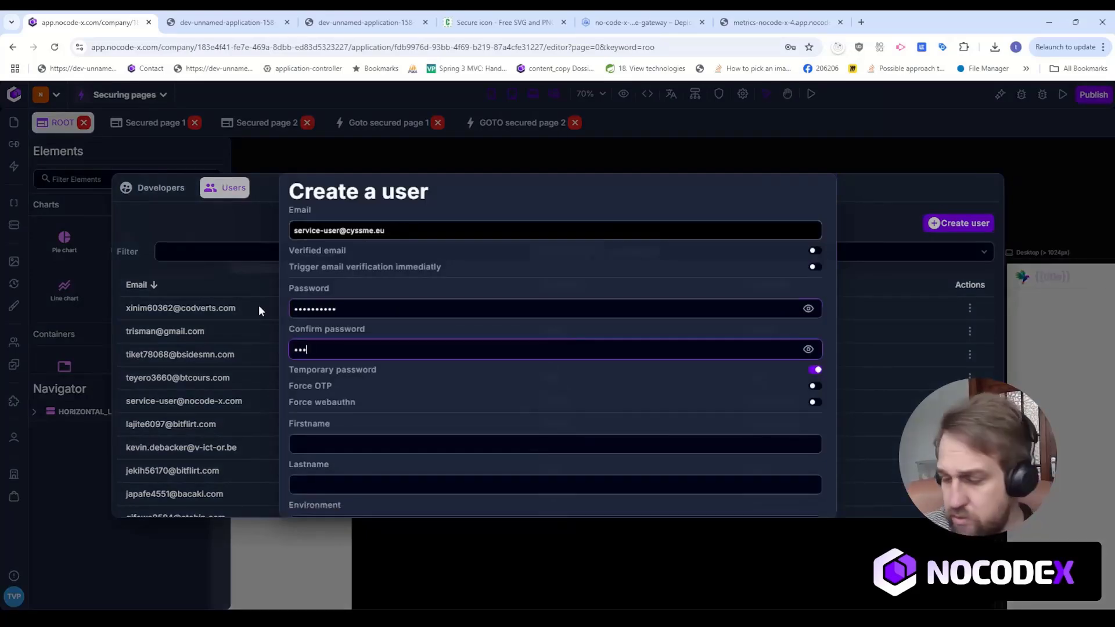
text(••••••)
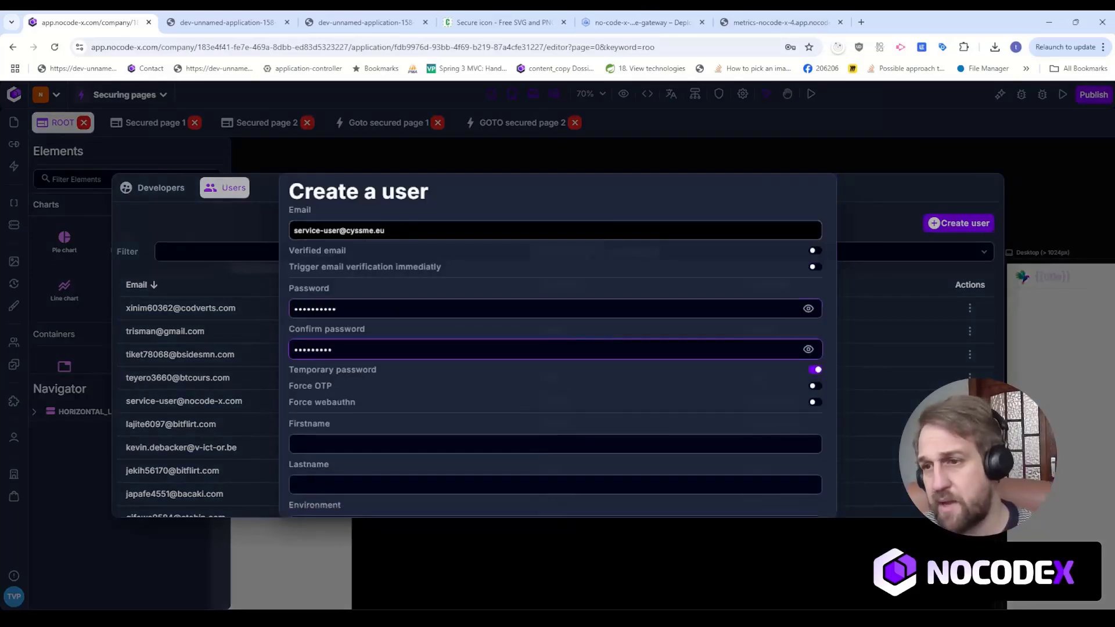
Paste the second user's email and re-enter the account password so it matches the confirmation.
click(501, 230)
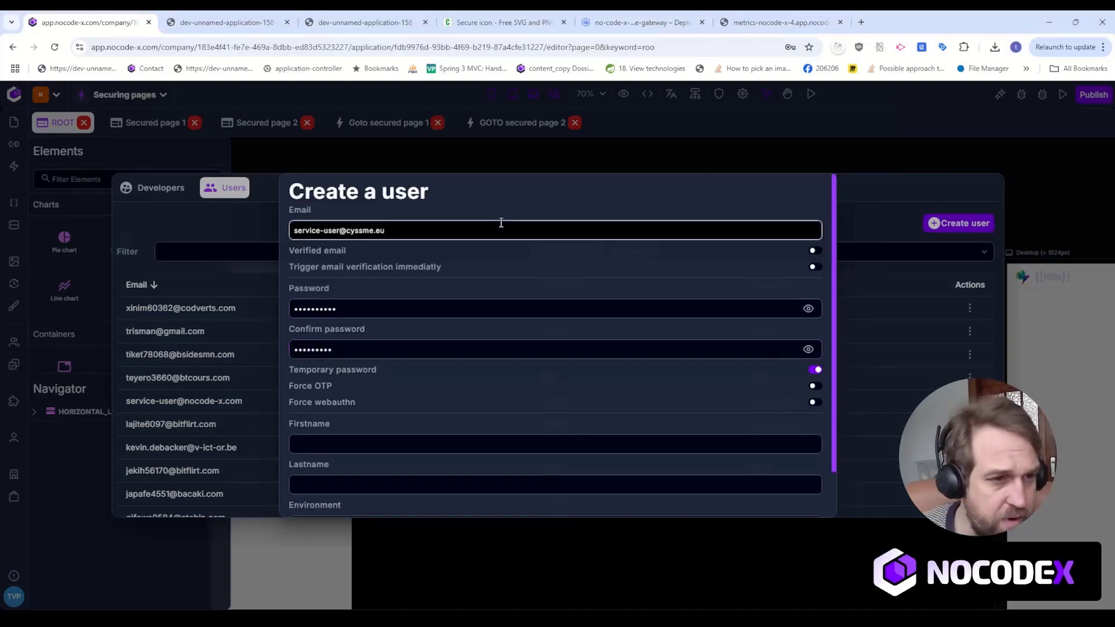
key(ctrl+a)
key(ctrl+v)
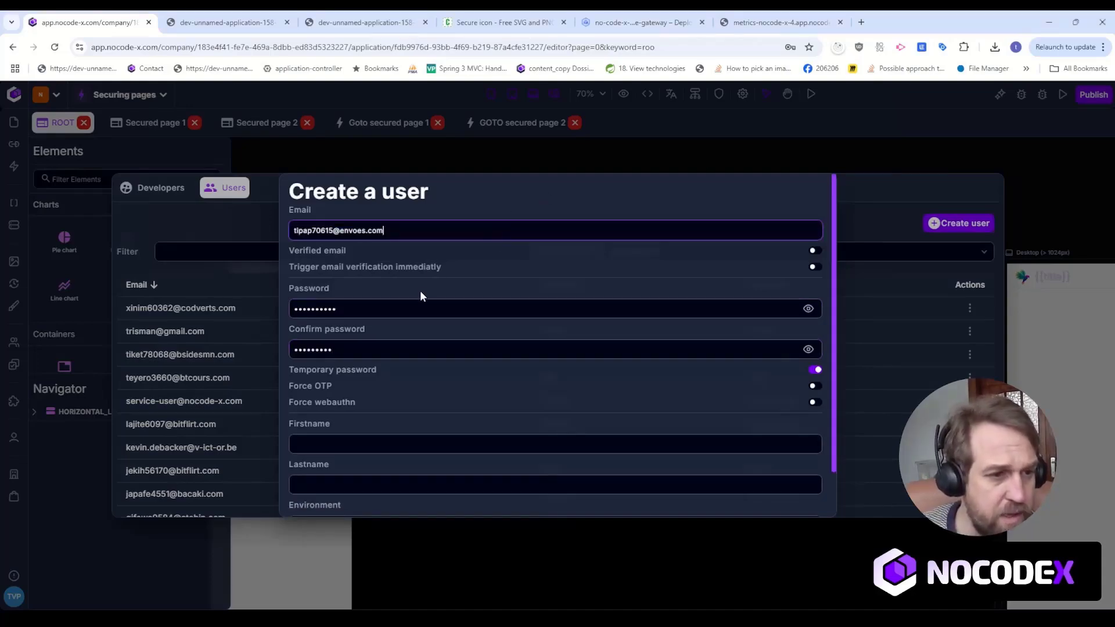
click(430, 301)
key(ctrl+a)
text(•••••••••)
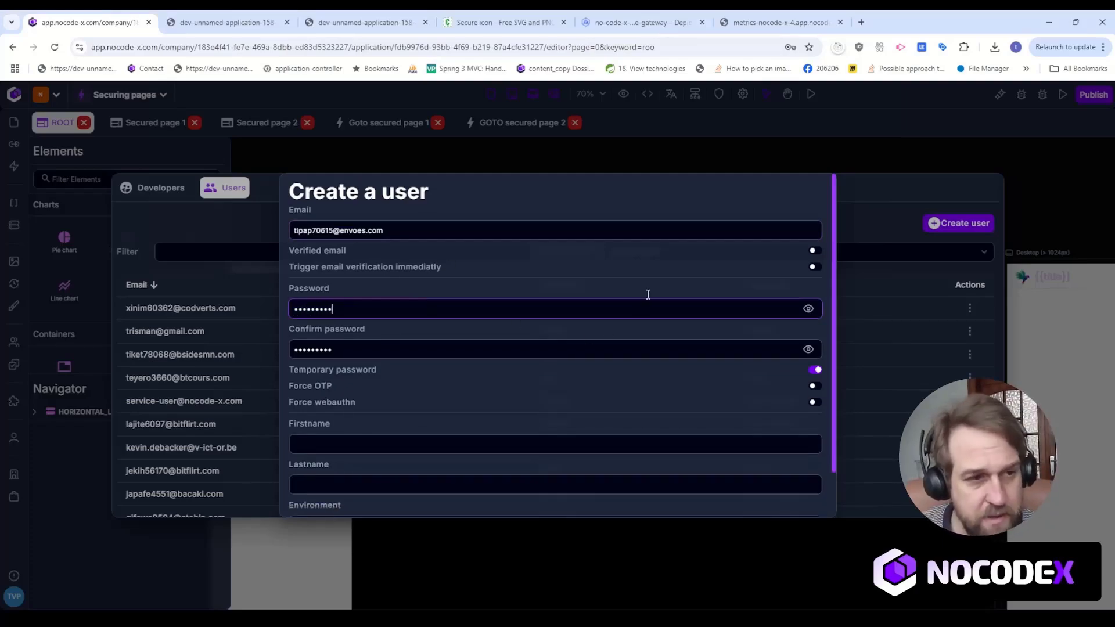
Mark the second user's email as verified, keeping immediate email verification off, and turn off the temporary password option.
click(776, 262)
click(813, 250)
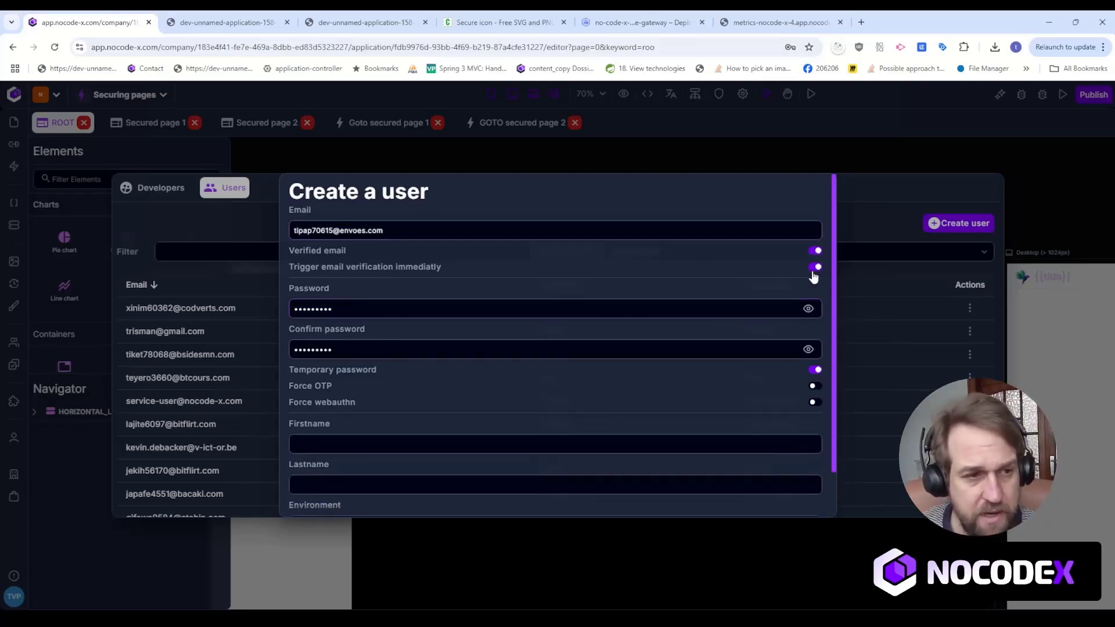
click(815, 267)
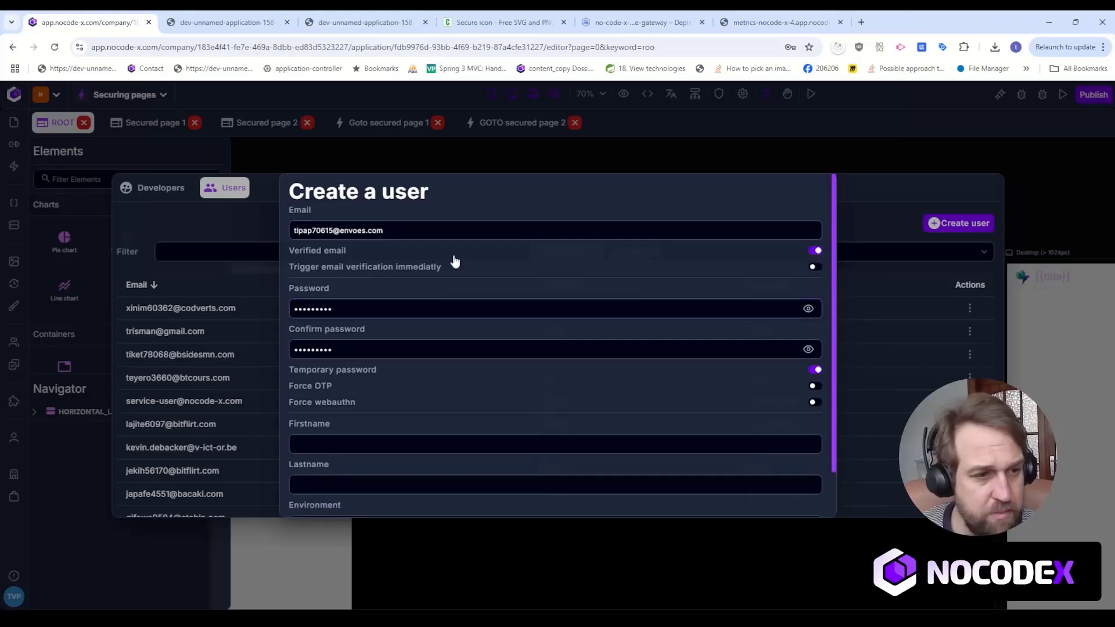
click(815, 370)
Enter "Test" as both the first name and last name of the second user.
click(393, 445)
text(Test)
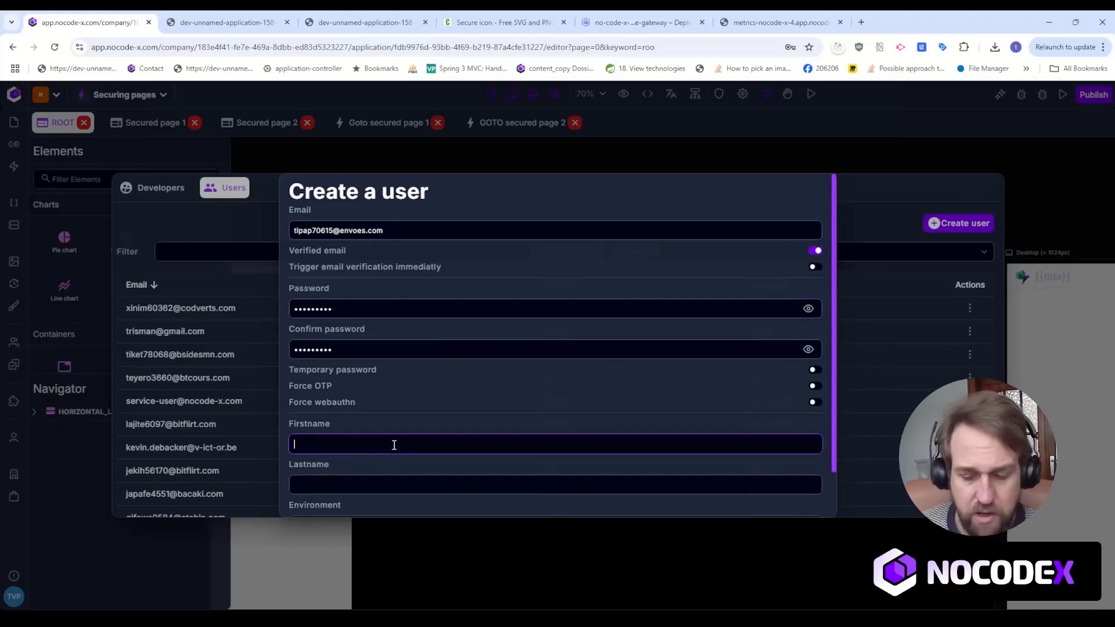
key(Tab)
text(Test)
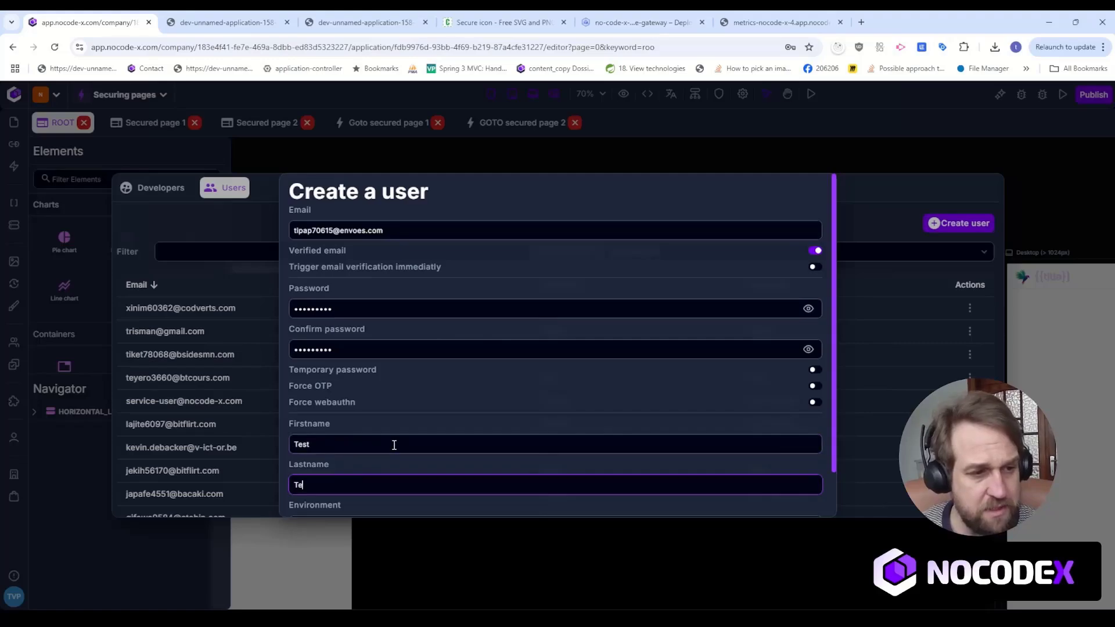
Assign the second user to the Development environment, save the user, and close the user management.
scroll(371, 364, down, 1)
click(438, 469)
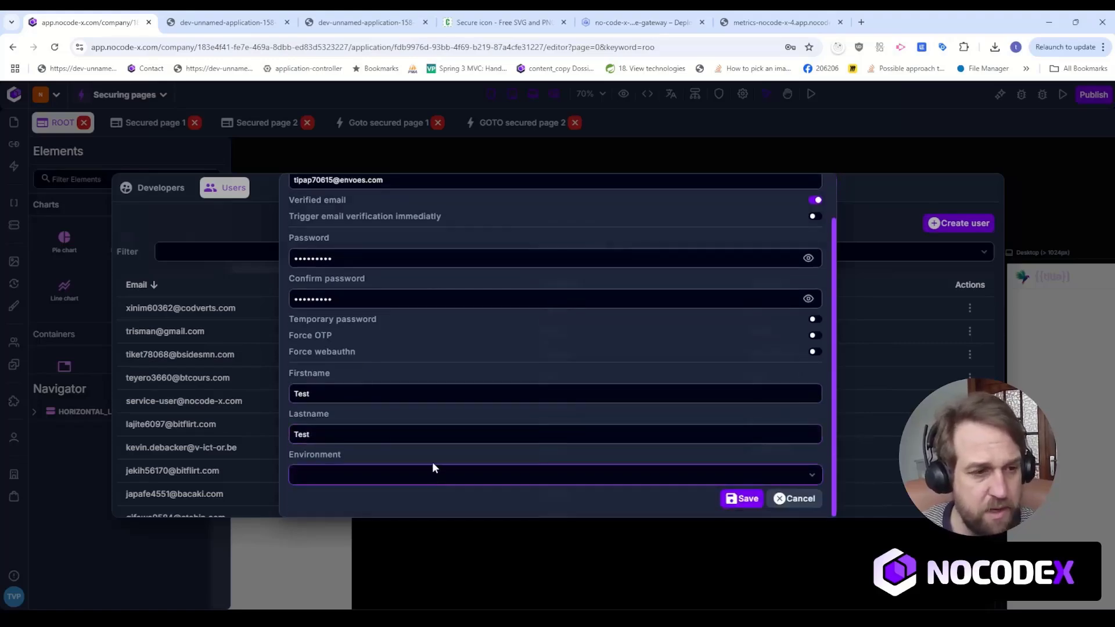
click(413, 493)
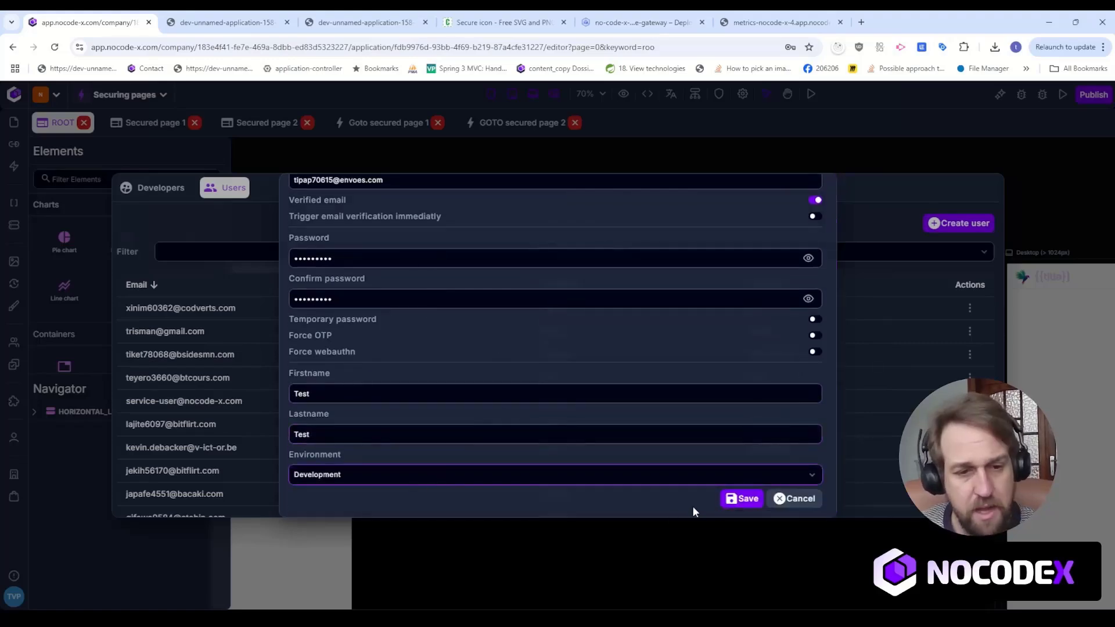
click(732, 503)
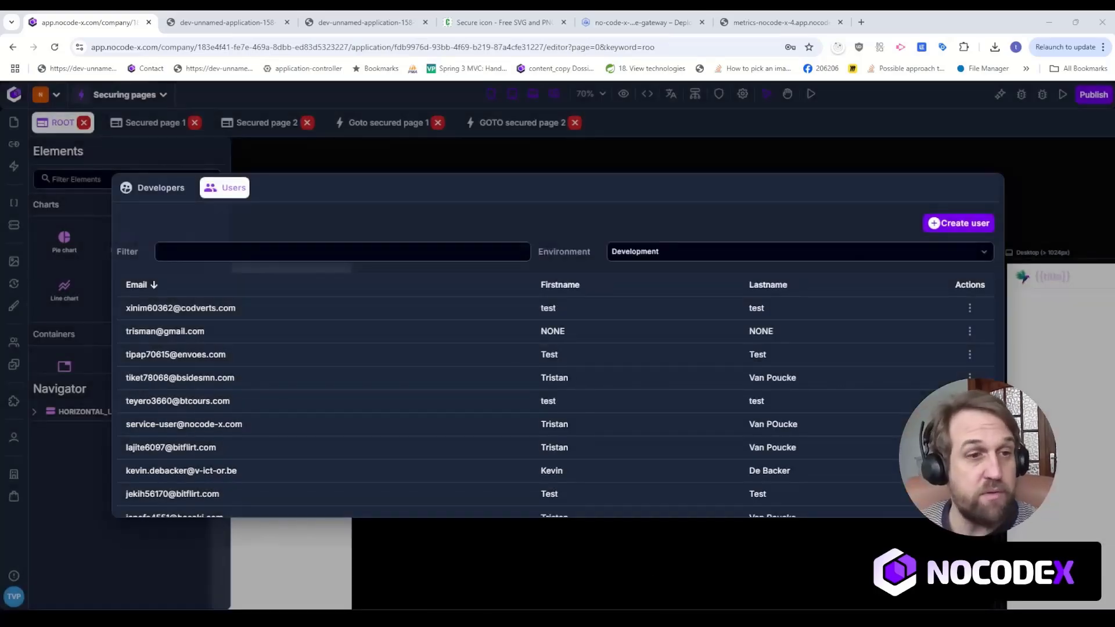
click(677, 171)
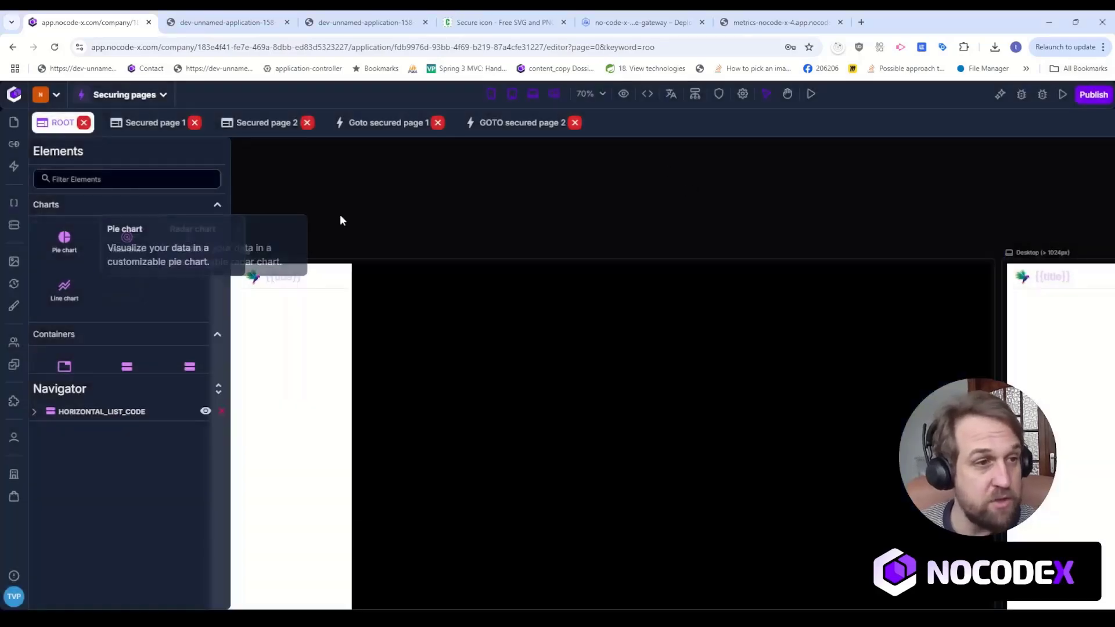
Make authentication required for Secured page 1 without adding an authorization rule.
drag(353, 183, 505, 207)
click(156, 123)
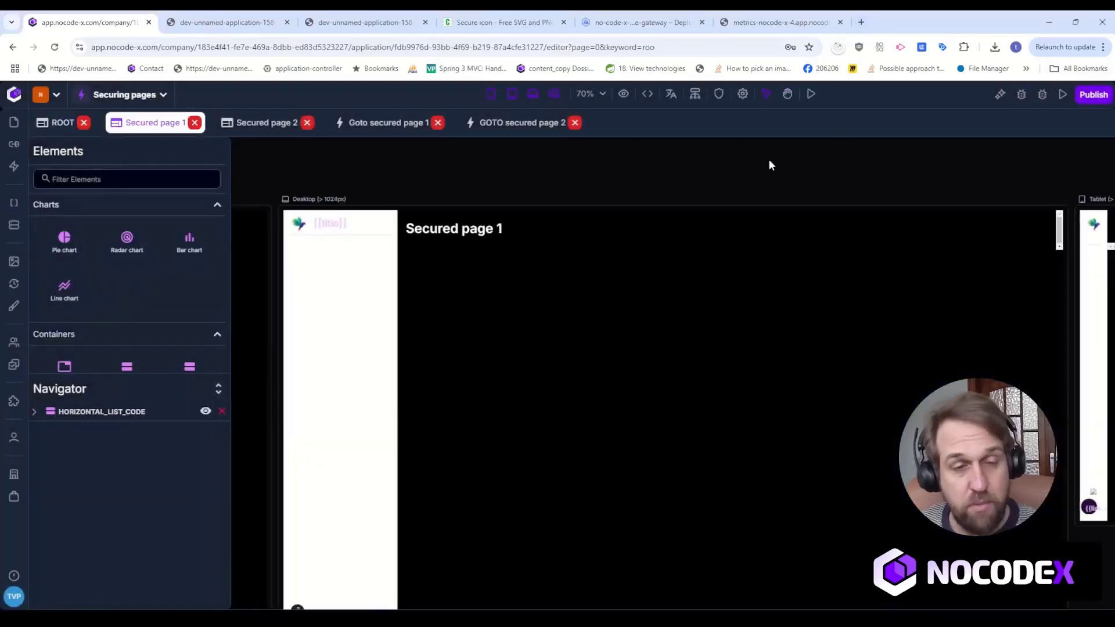
click(718, 94)
click(706, 355)
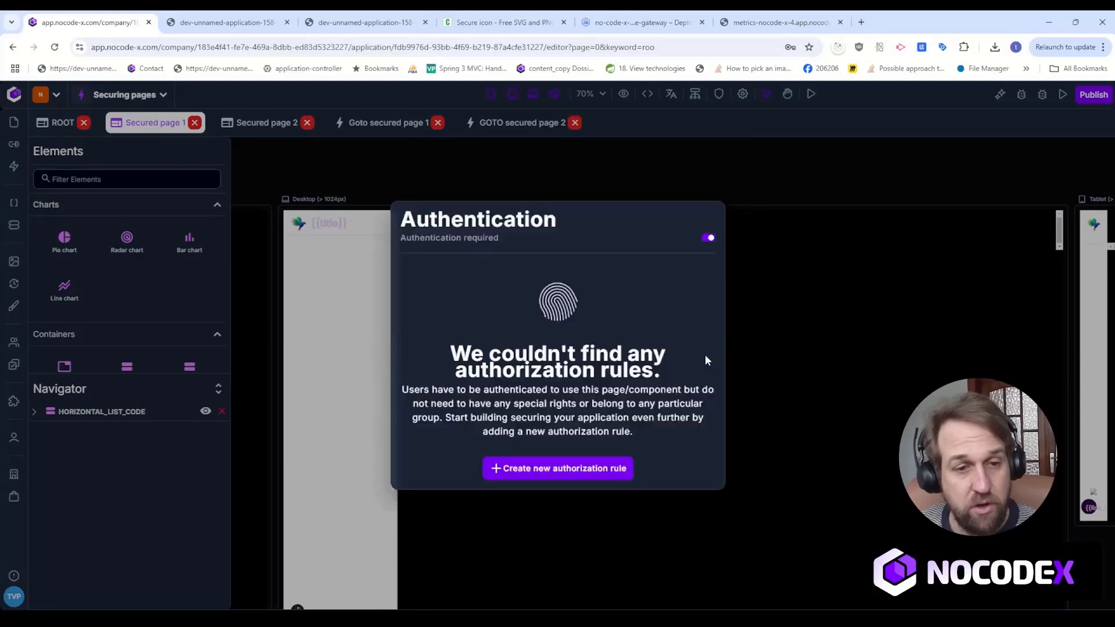
click(563, 180)
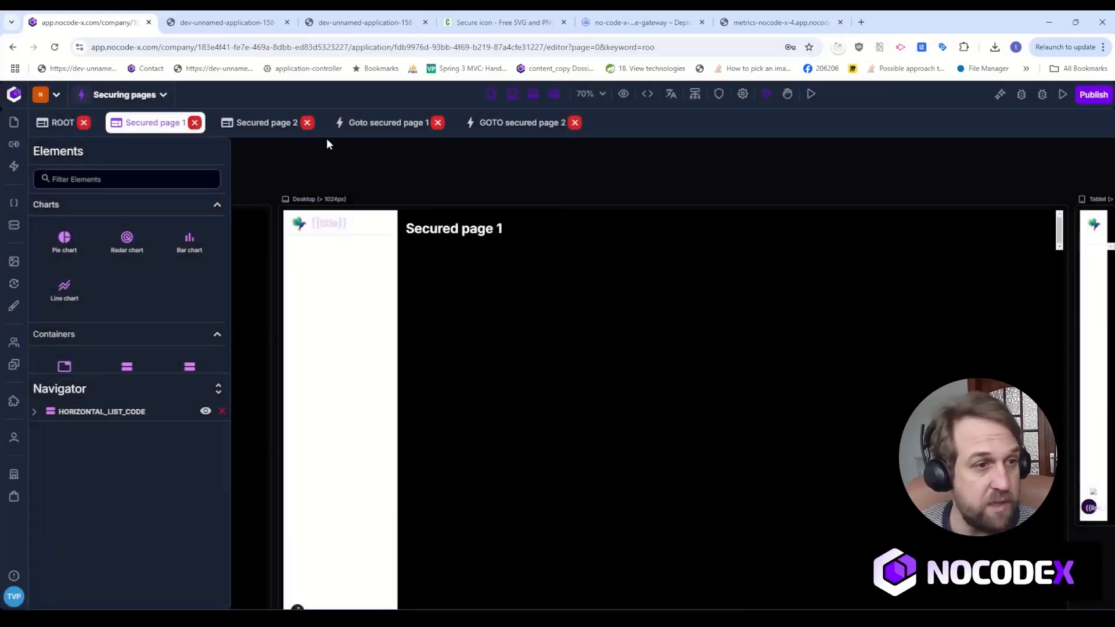
Make authentication required for Secured page 2 without adding an authorization rule.
click(266, 123)
click(720, 95)
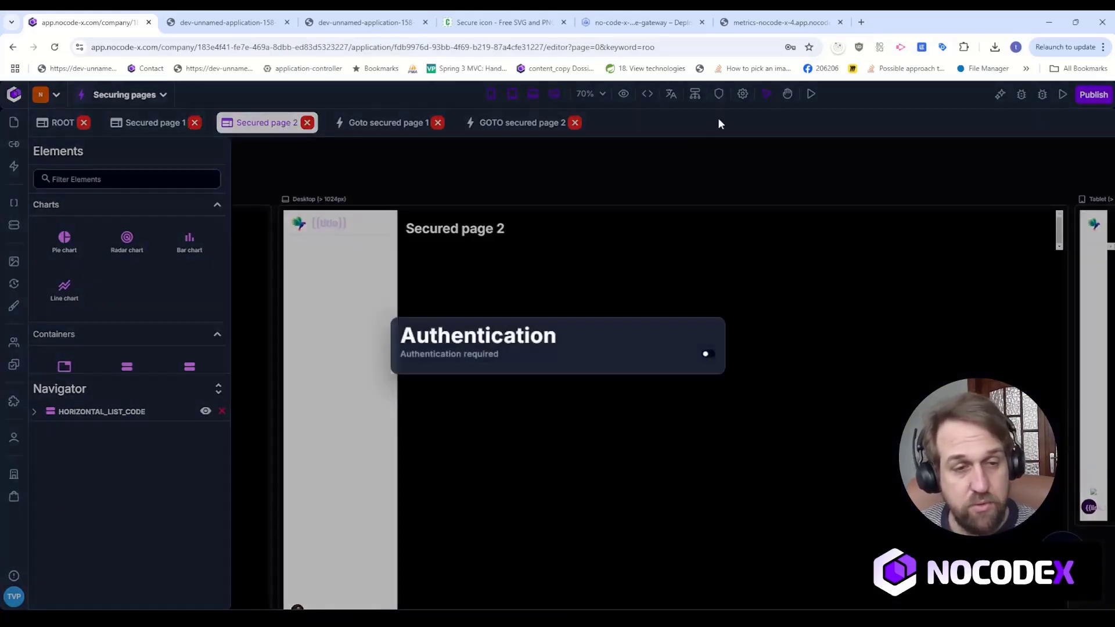
click(706, 355)
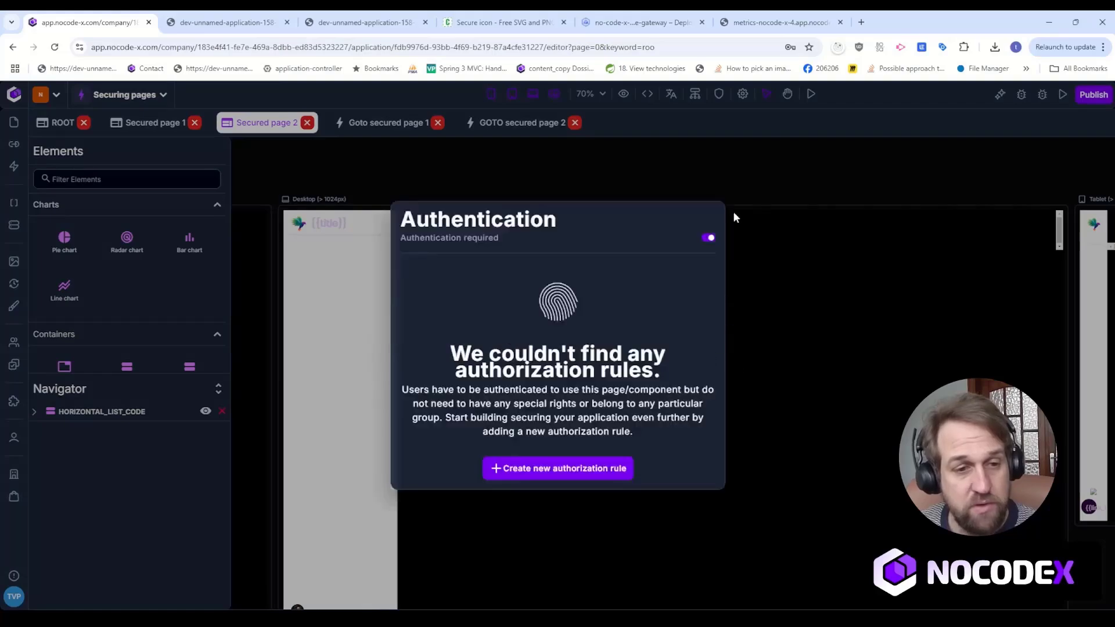
click(531, 167)
Preview Secured page 1, close the older preview, and check the page's authentication setting in the editor.
click(174, 124)
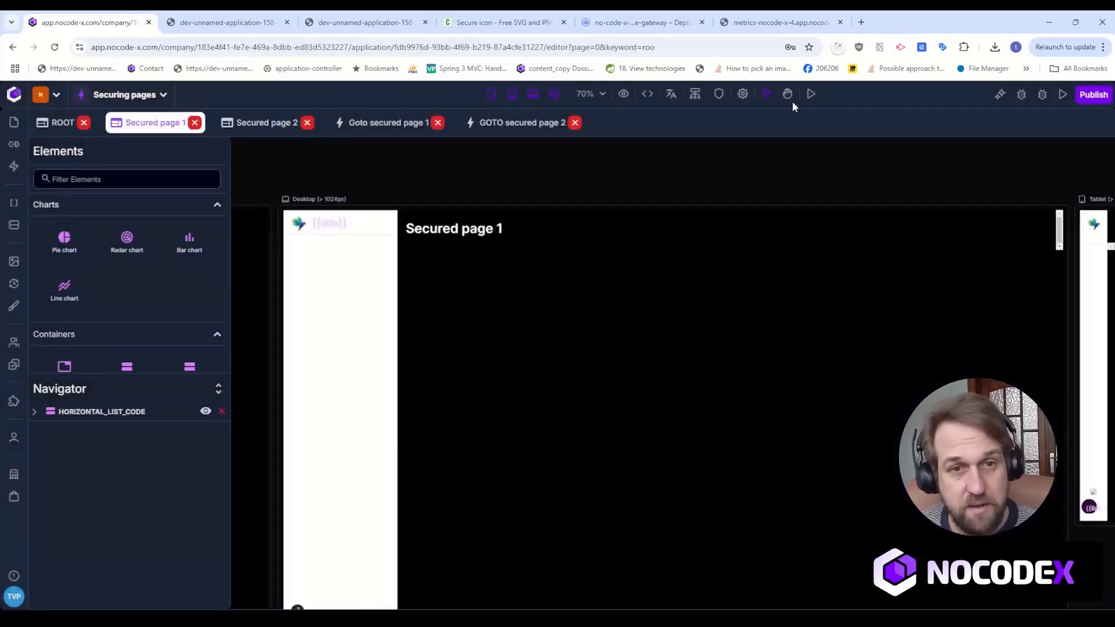
click(811, 95)
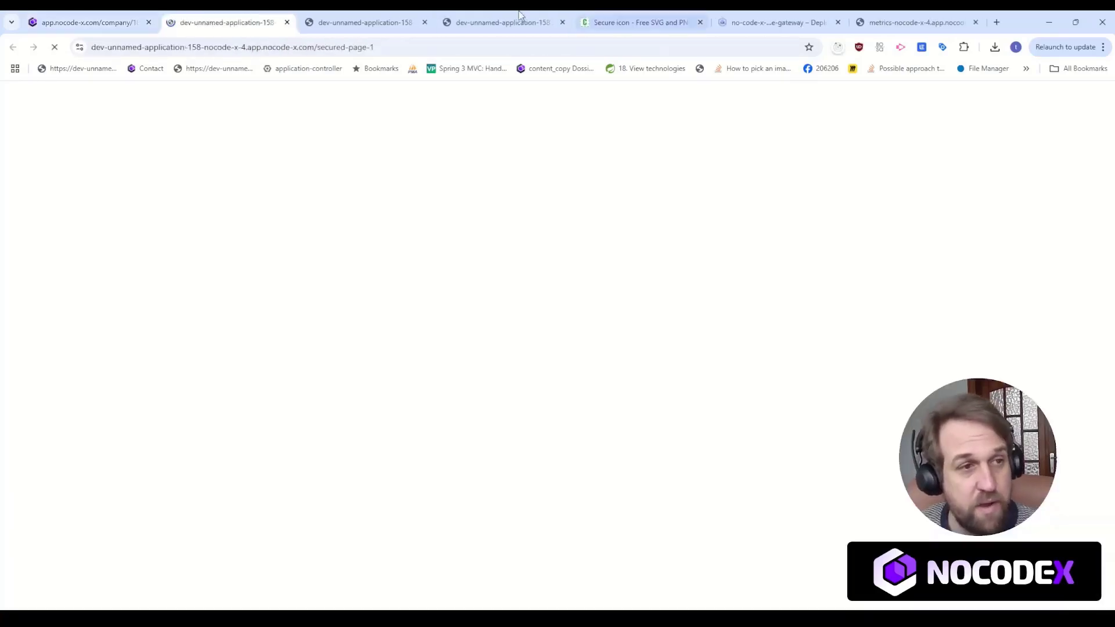
click(424, 22)
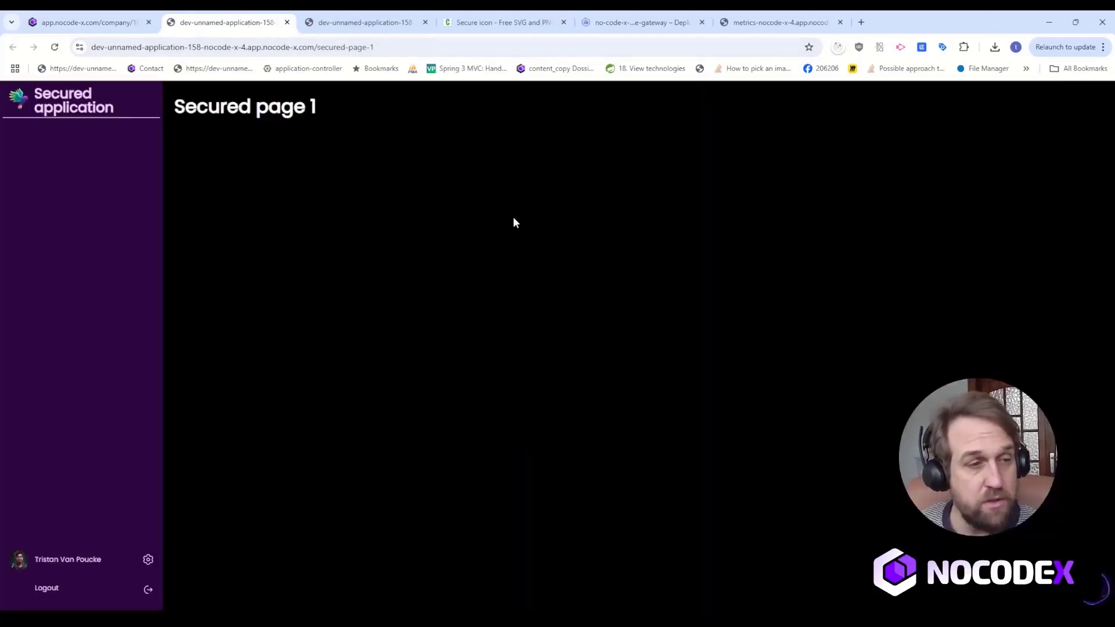
click(87, 22)
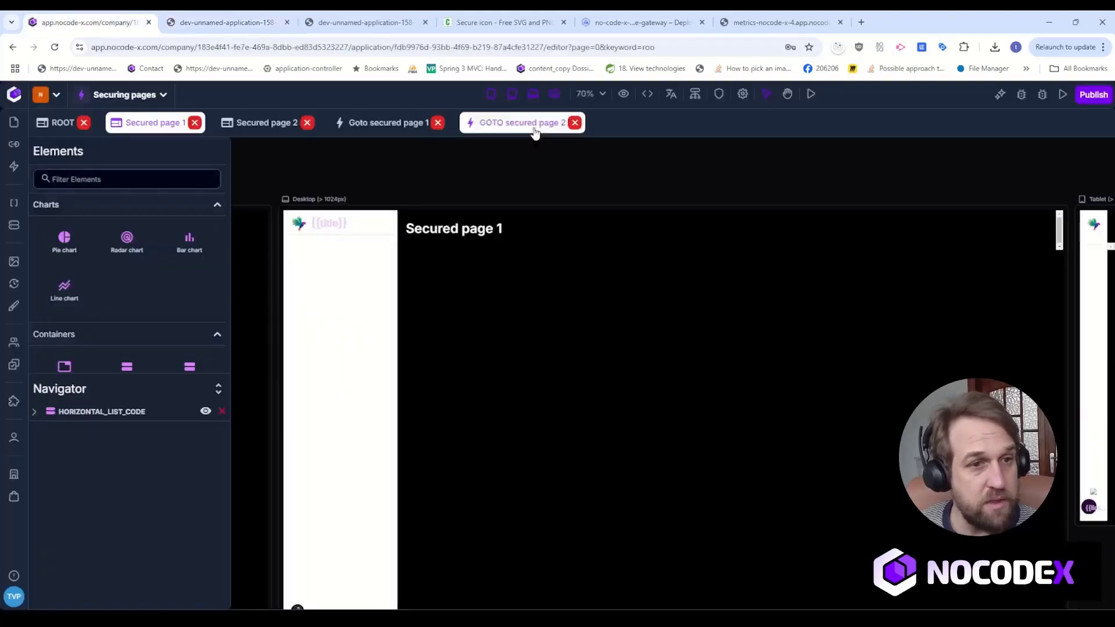
click(725, 96)
click(717, 151)
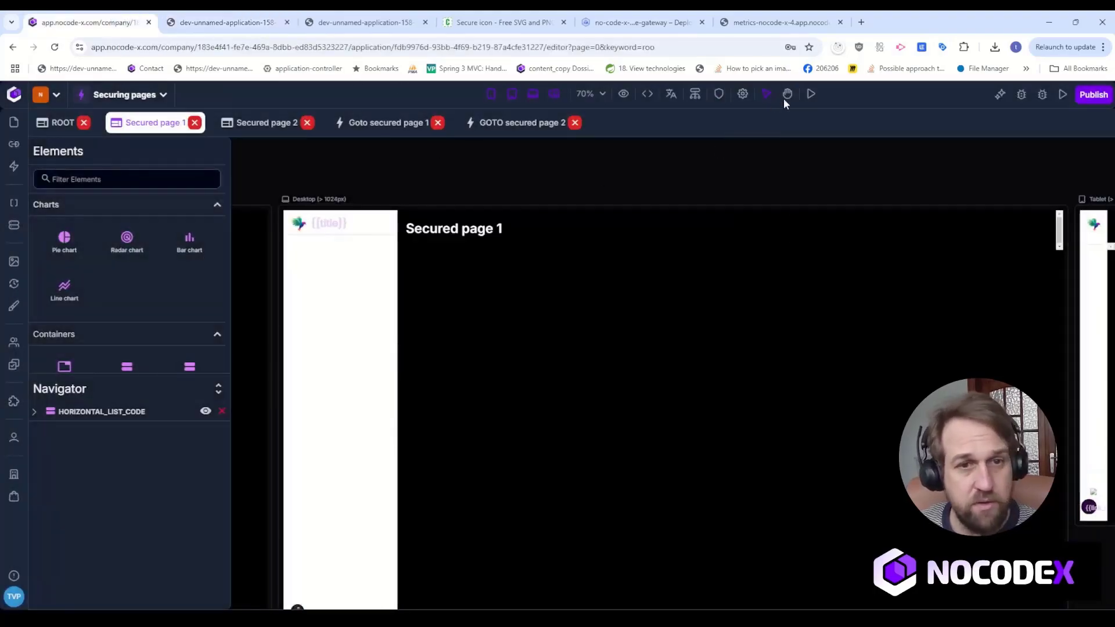
Preview Secured page 1 again, log out of the application, and close that preview.
click(811, 94)
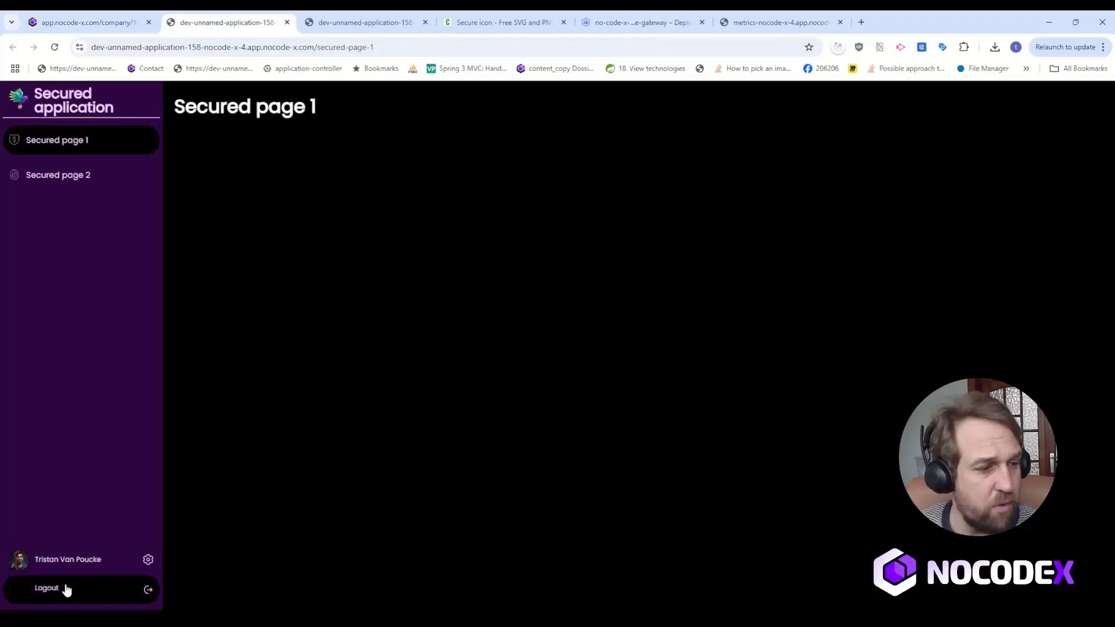
click(73, 601)
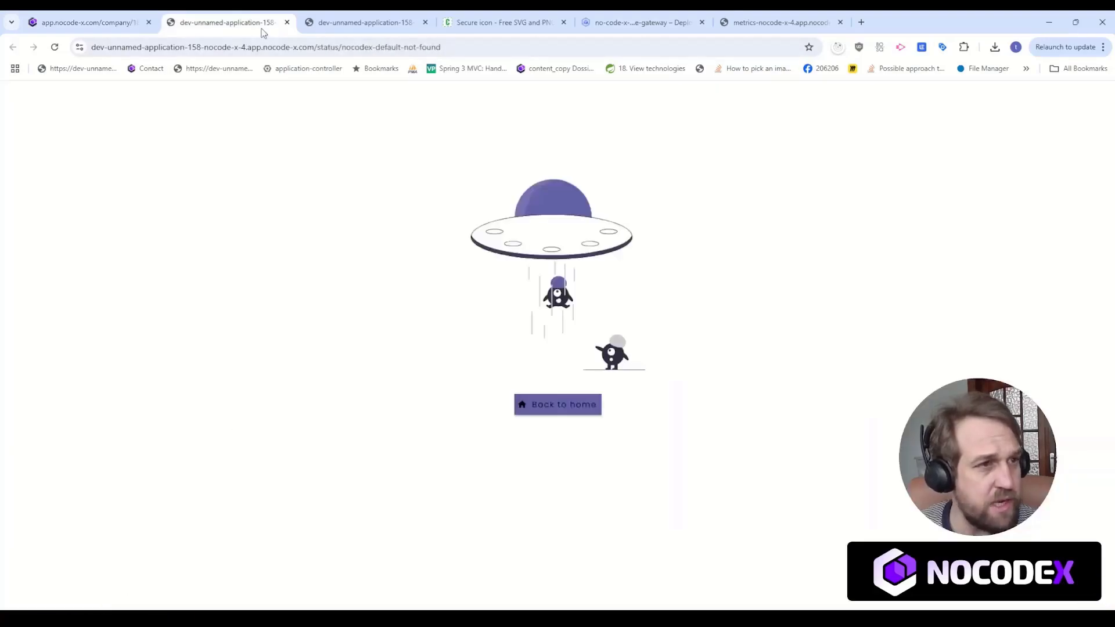
click(287, 22)
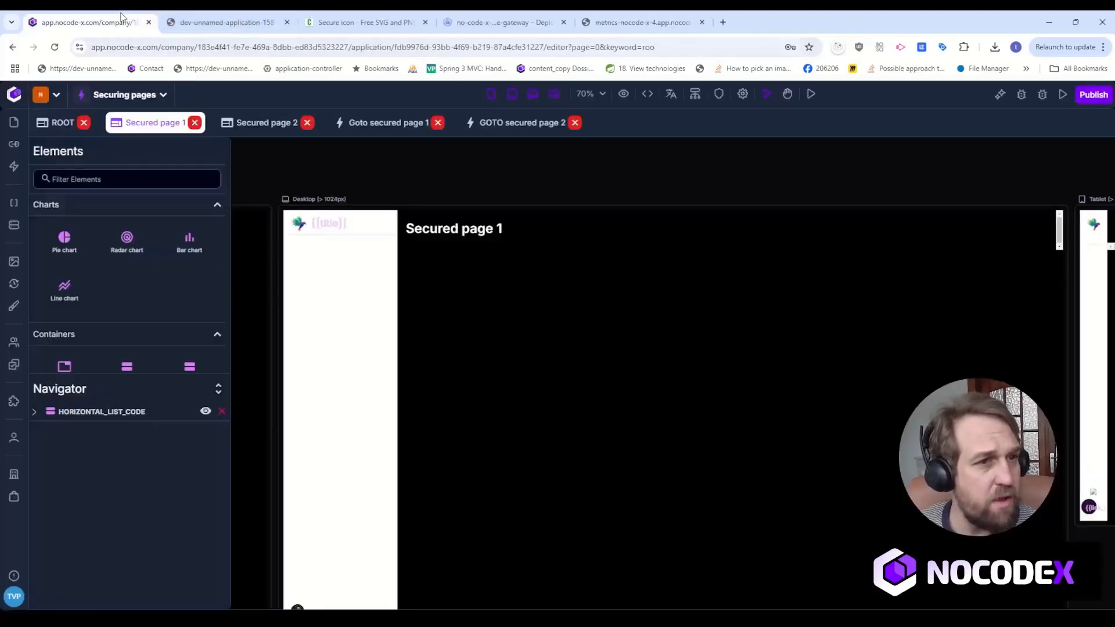
Preview Secured page 1 and sign in with the new application user's email and account password.
click(811, 93)
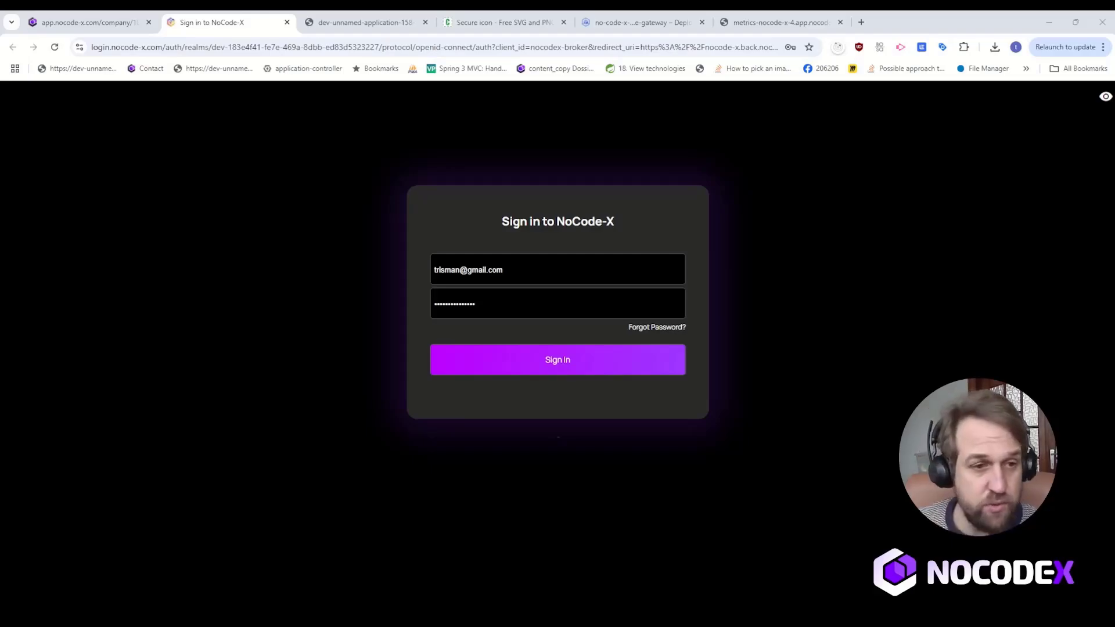
click(543, 270)
key(ctrl+a)
key(ctrl+v)
click(545, 306)
key(ctrl+a)
text(••)
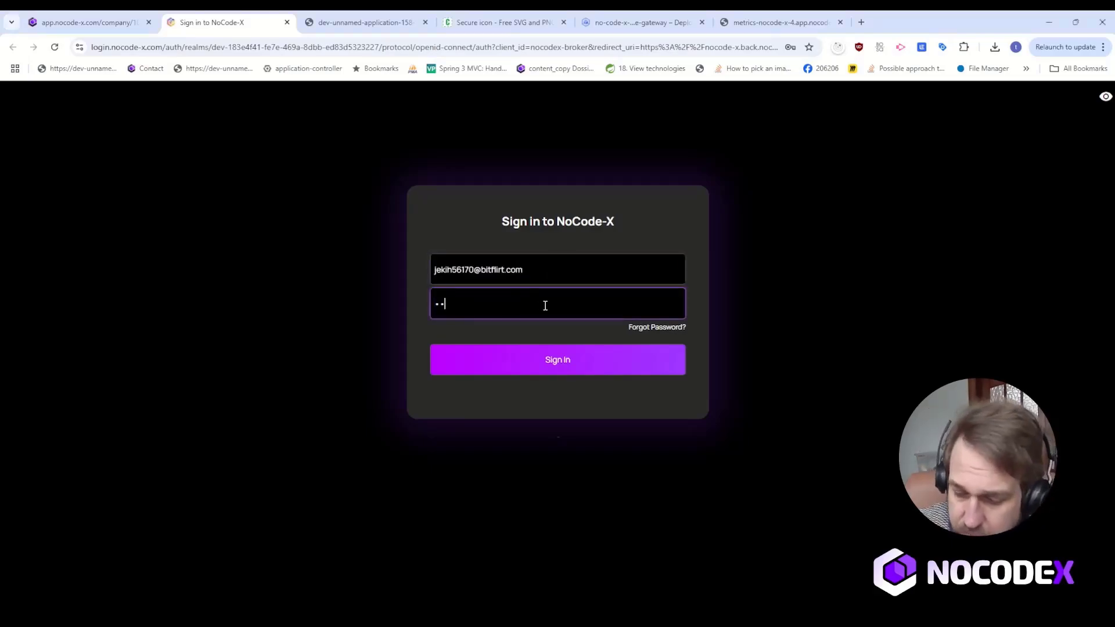
text(•••••••)
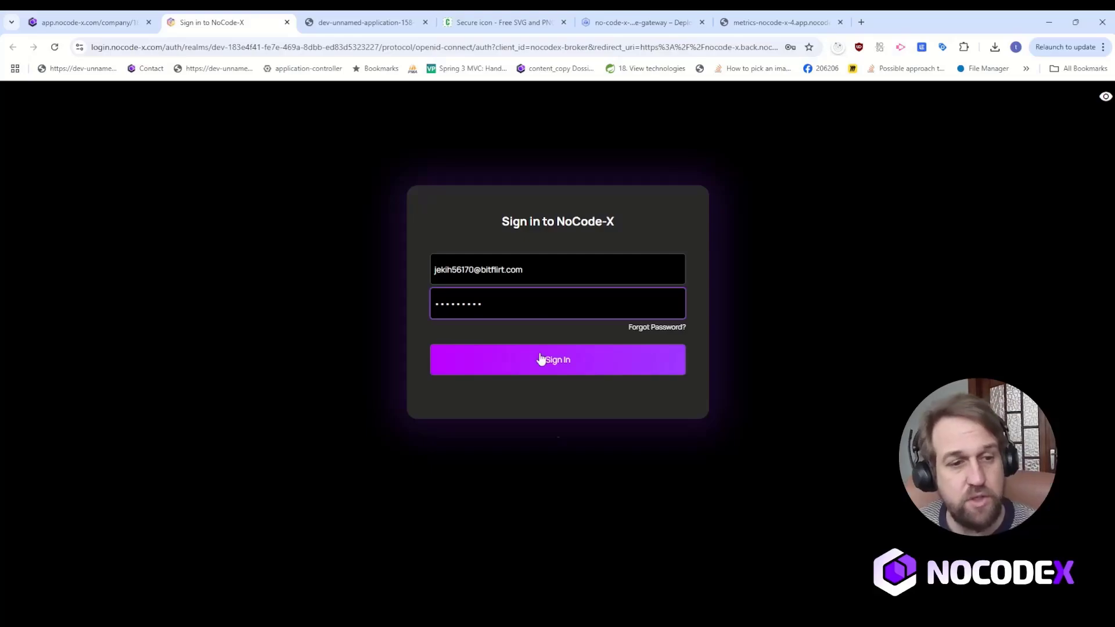
click(540, 359)
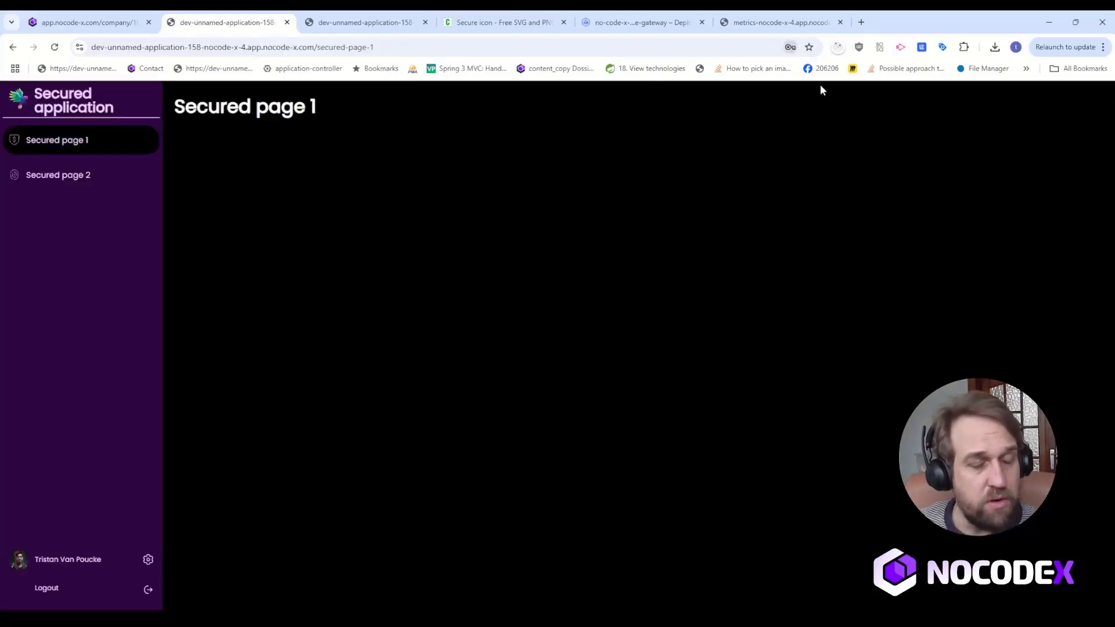
Test the side navigation between Secured page 1 and Secured page 2, log out, and inspect the resulting page address.
click(76, 182)
click(85, 146)
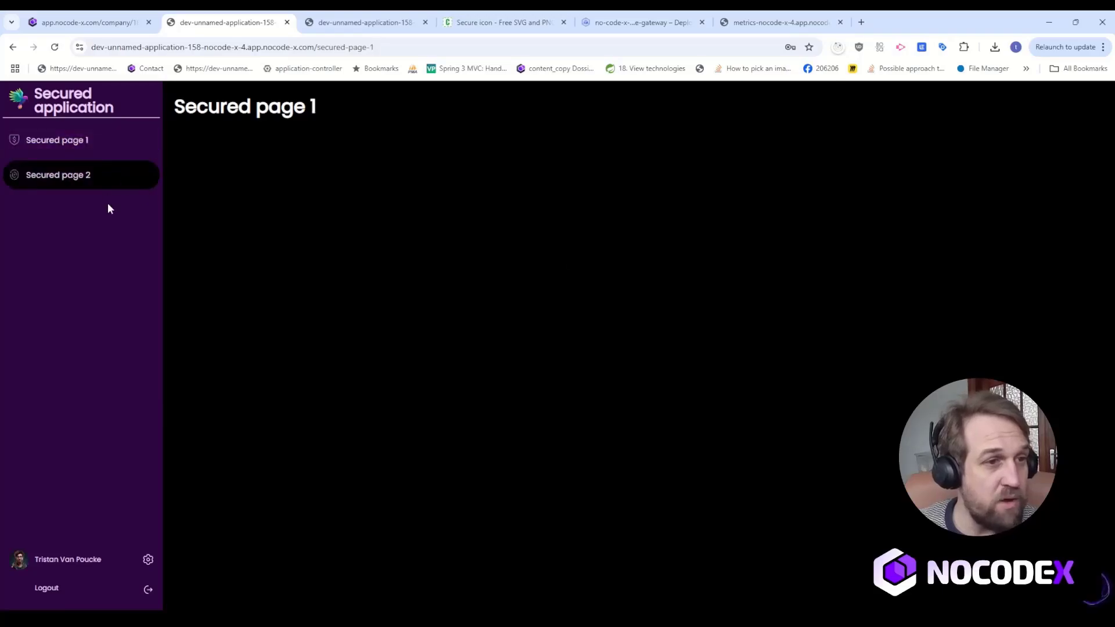
click(102, 184)
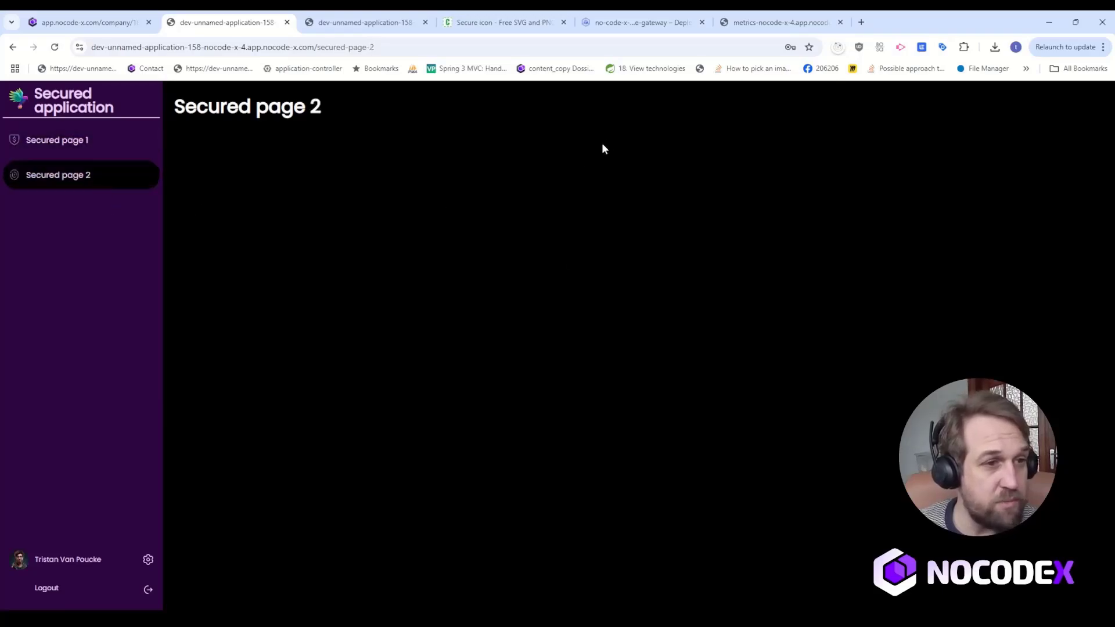
click(91, 595)
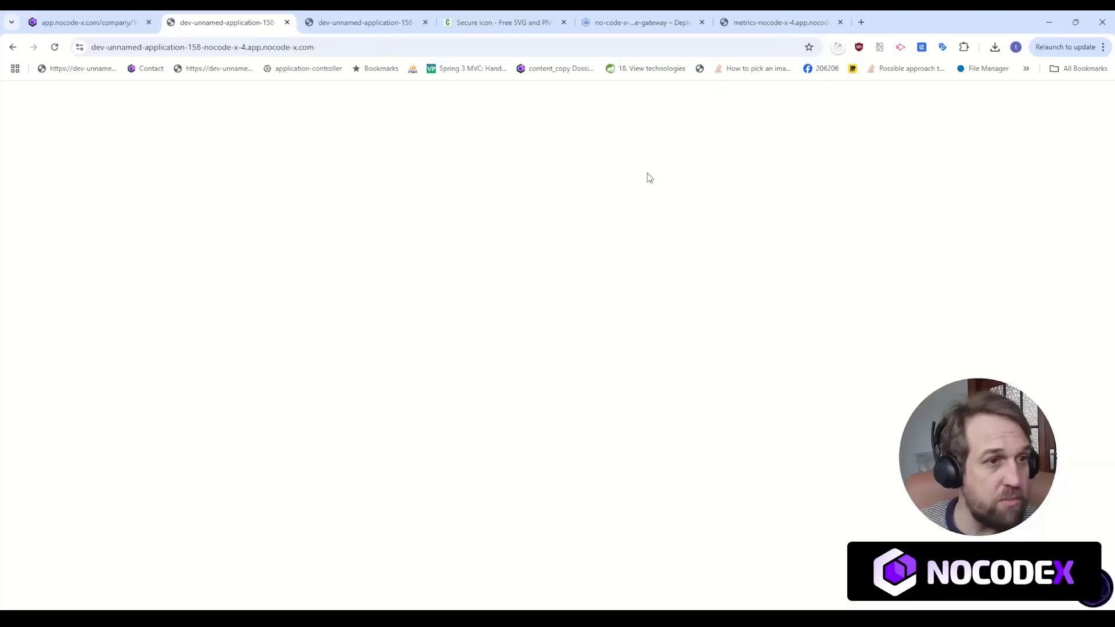
drag(319, 48, 444, 51)
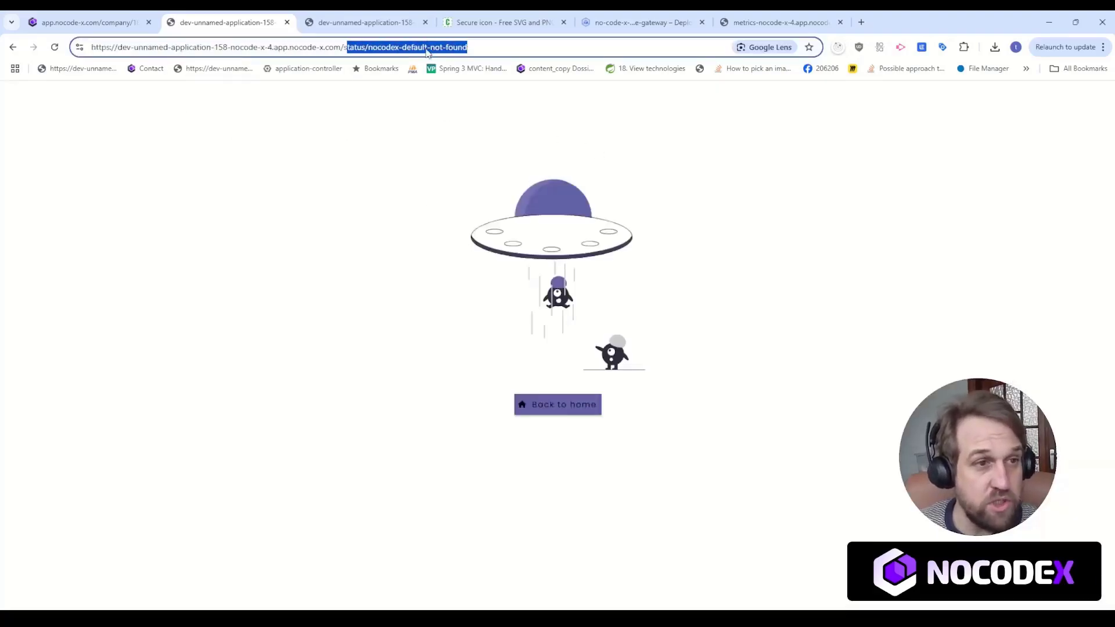
Set Secured page 1 as the home page in the Securing pages application's meta data and save.
click(103, 21)
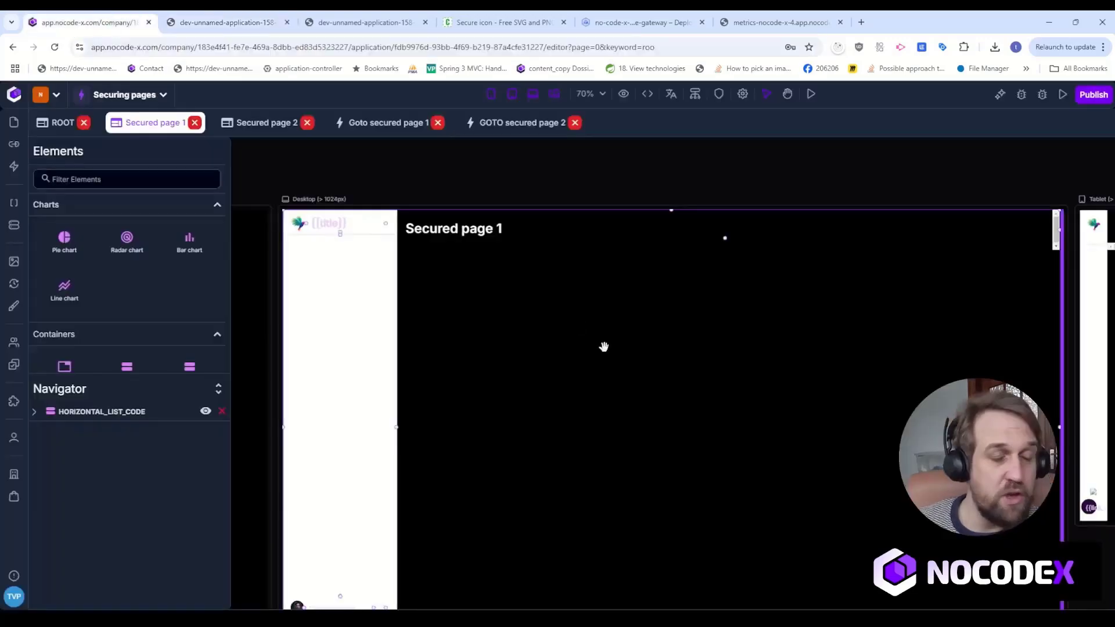
drag(350, 168, 443, 188)
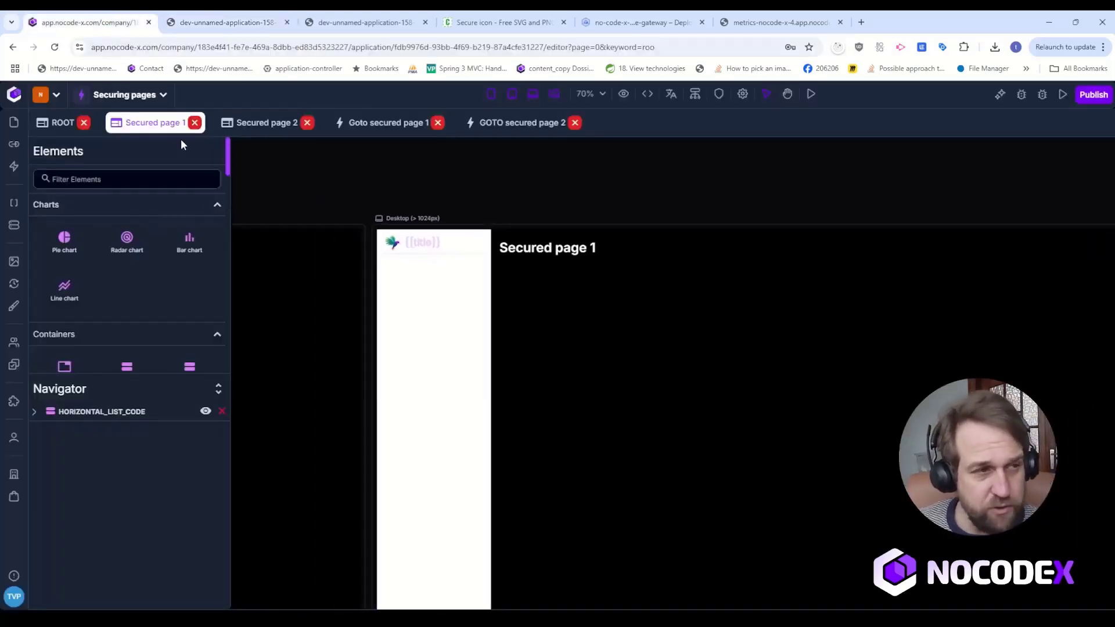
click(156, 96)
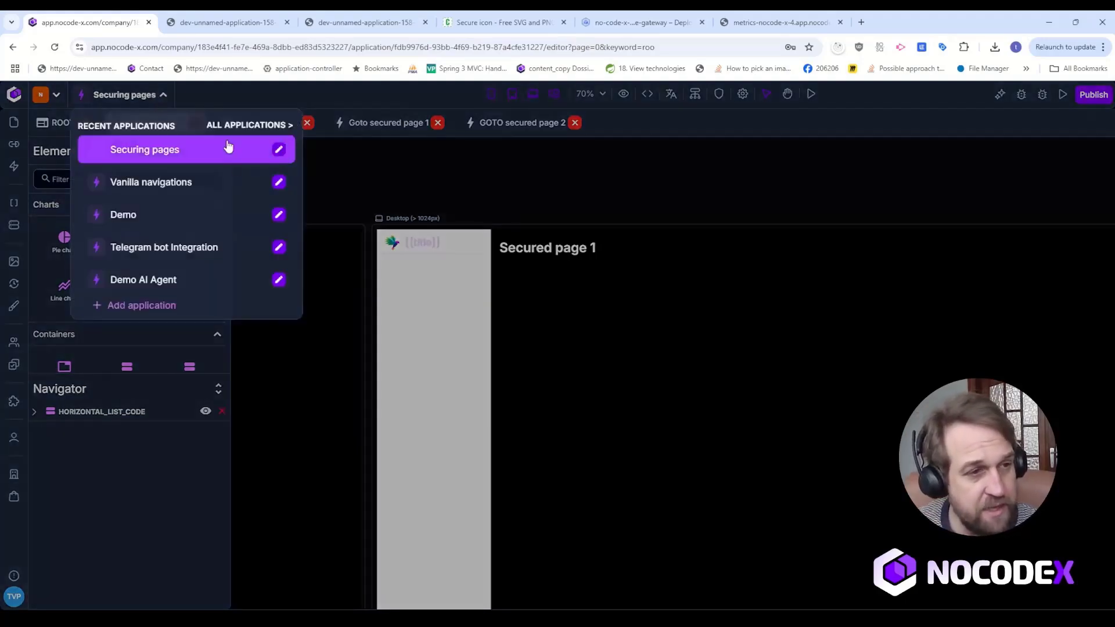
click(279, 152)
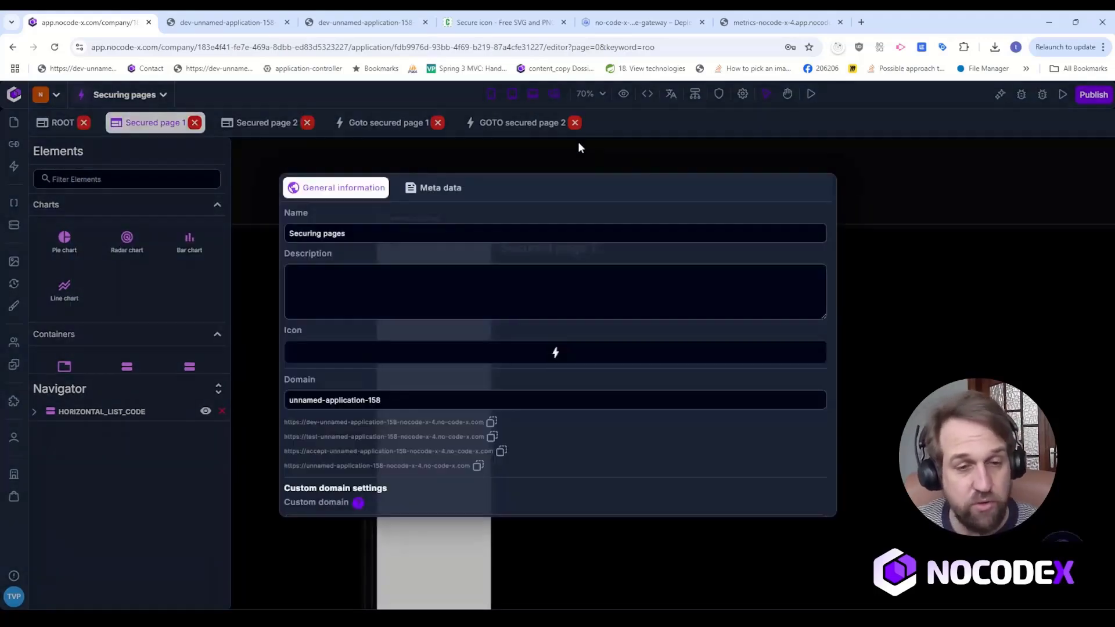
click(430, 201)
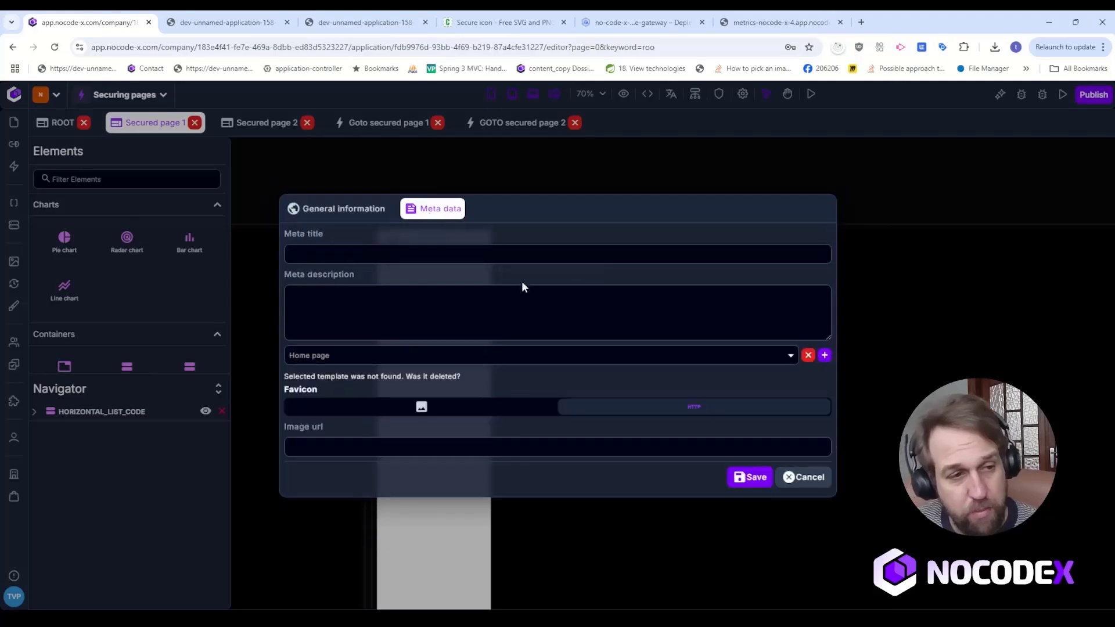
click(520, 355)
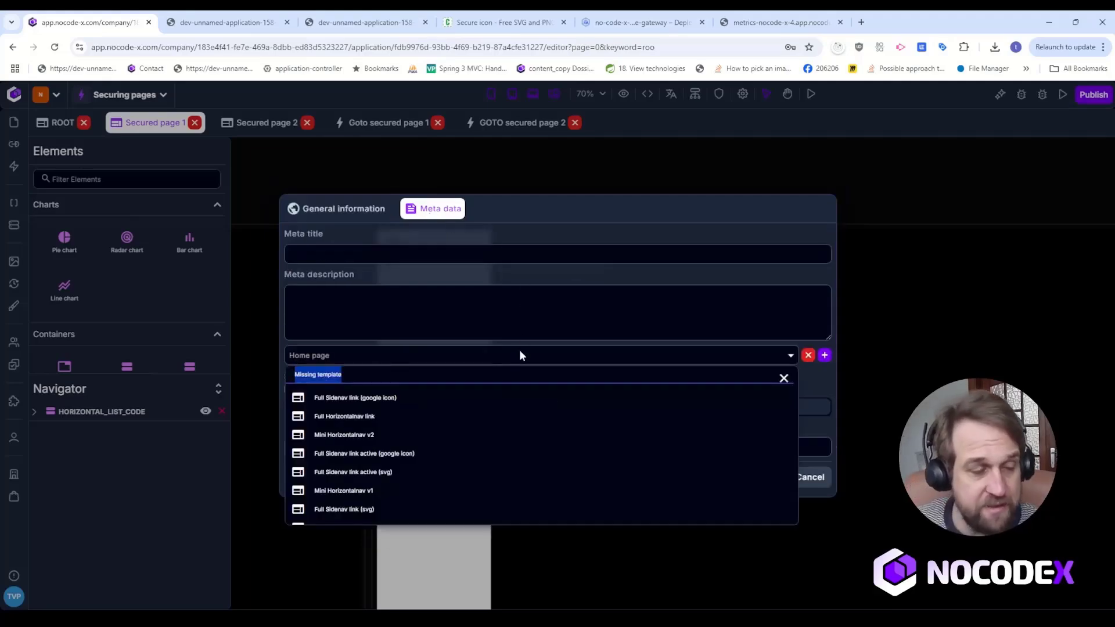
text(Secu)
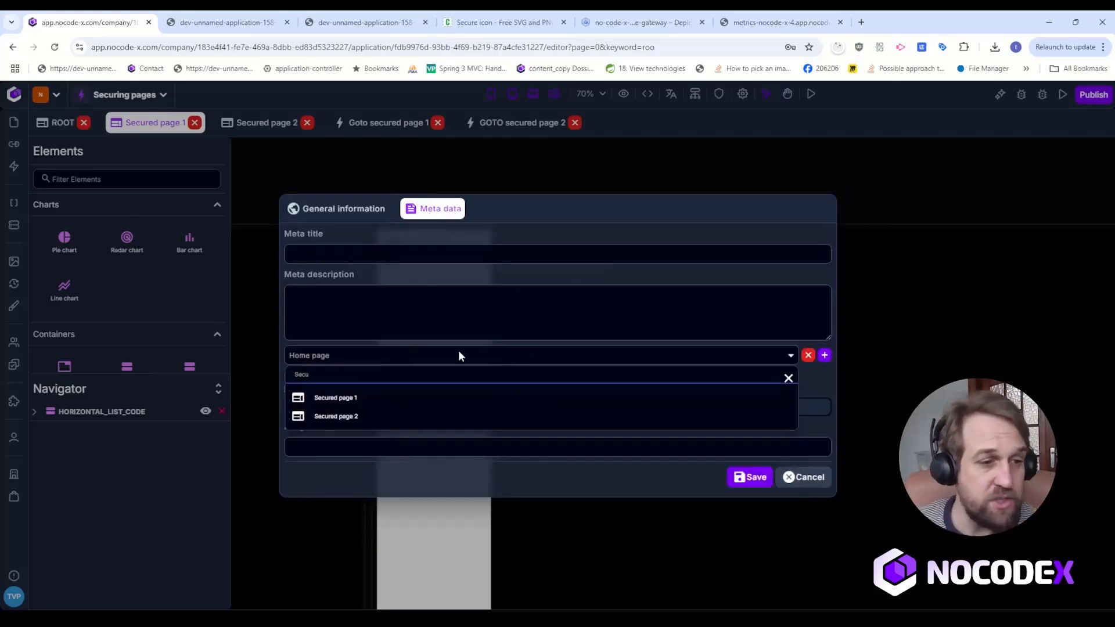
click(428, 397)
click(754, 475)
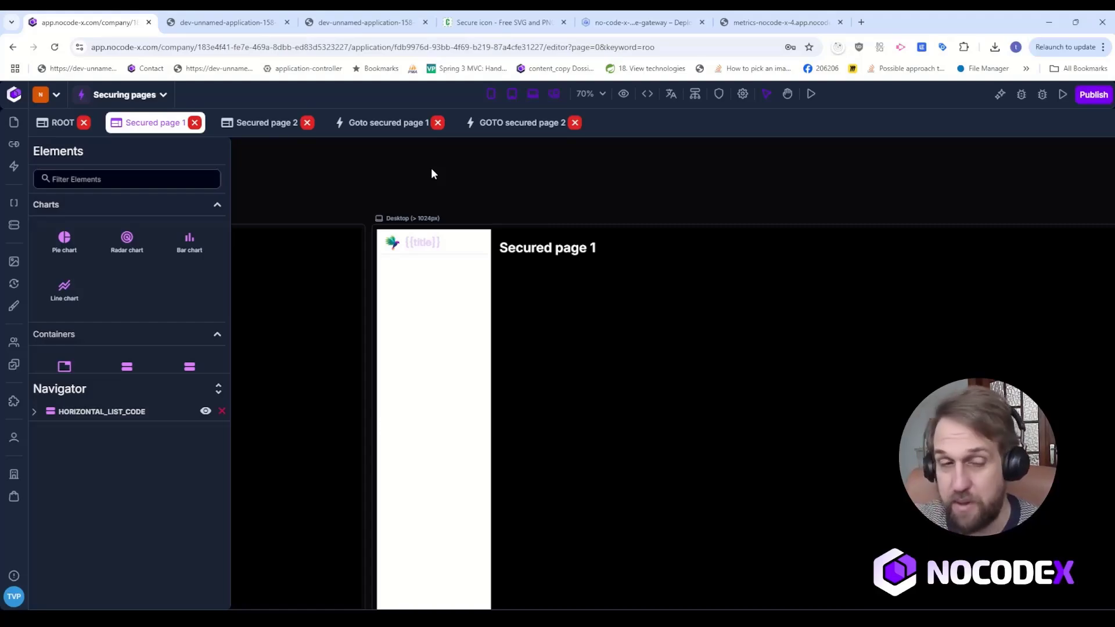
Preview Secured page 1 from the editor while logged out and close the leftover older preview.
drag(338, 184, 714, 206)
drag(381, 211, 723, 210)
click(224, 22)
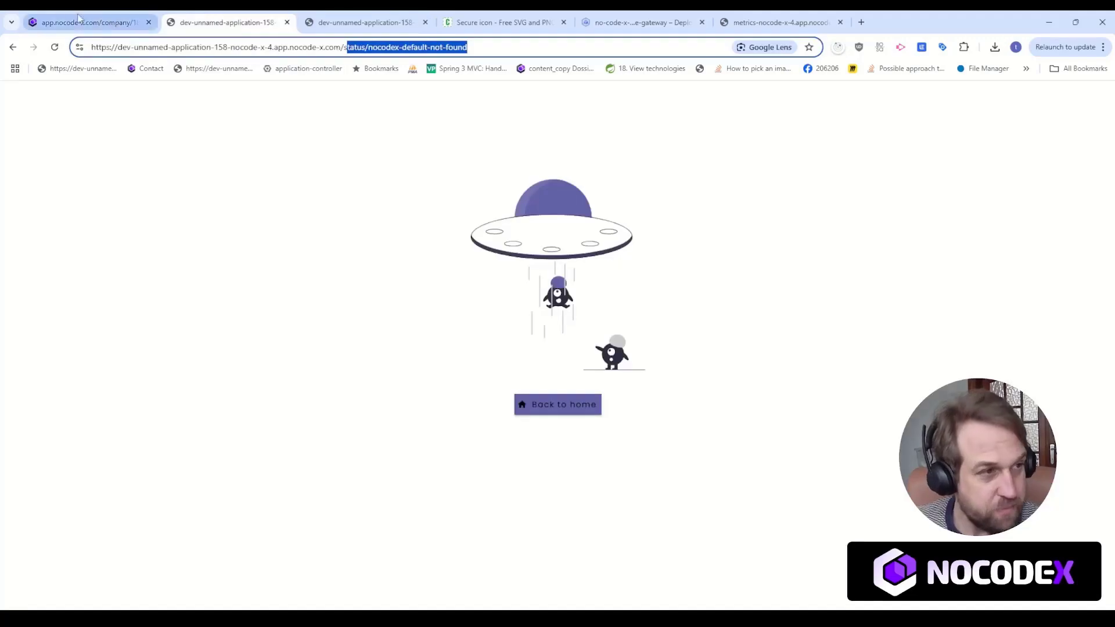
click(58, 18)
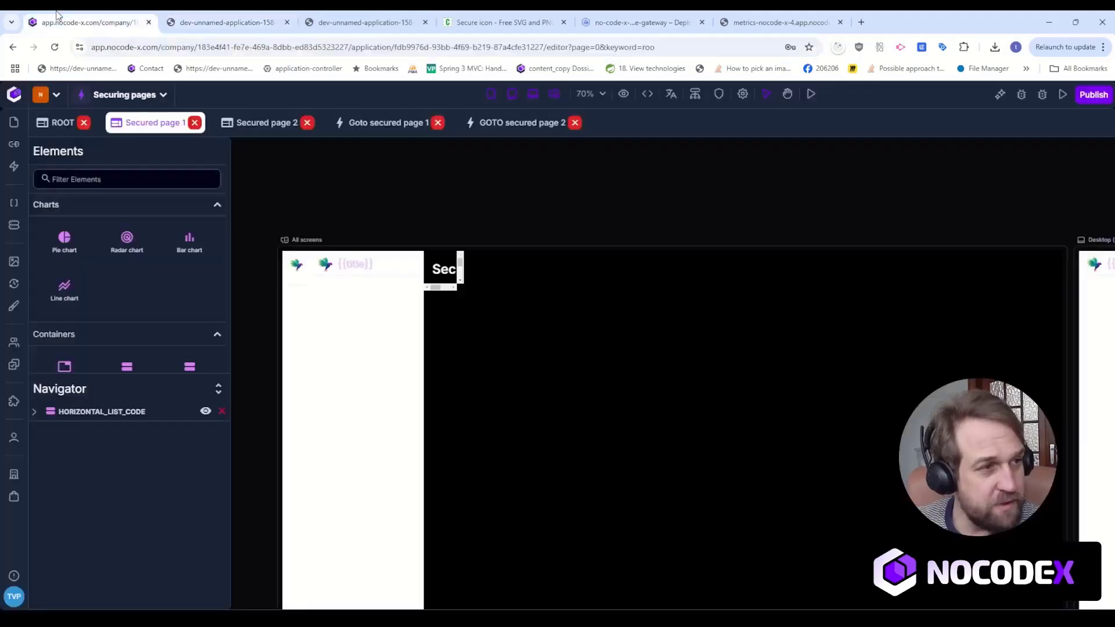
click(811, 96)
click(424, 22)
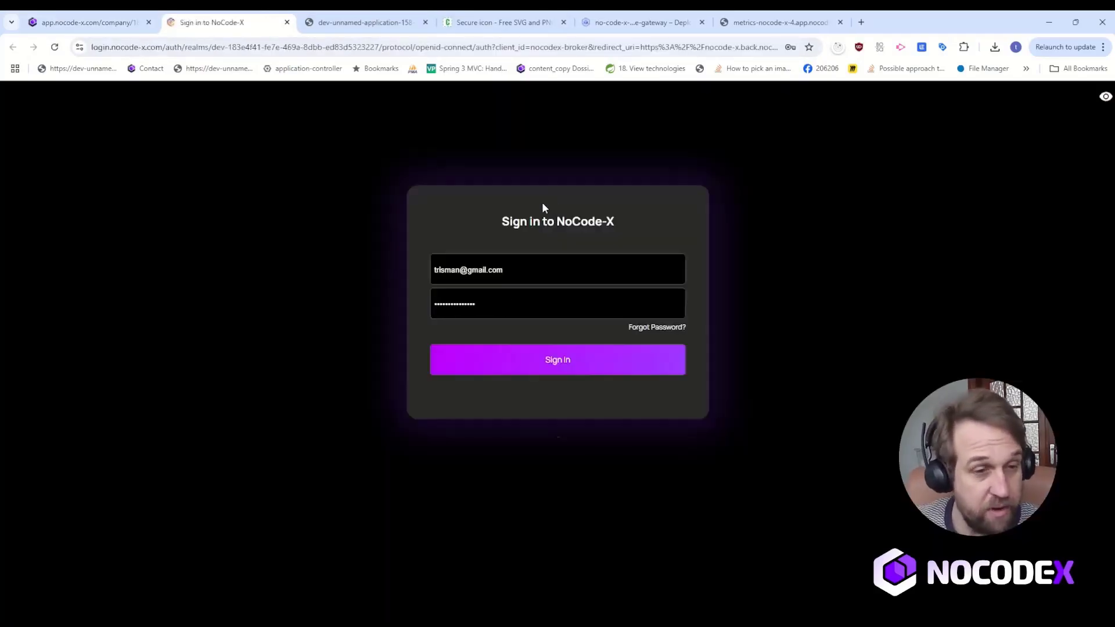
Hide the mobile, tablet and all-screens views of Secured page 1 in the editor, keeping only Desktop.
click(87, 22)
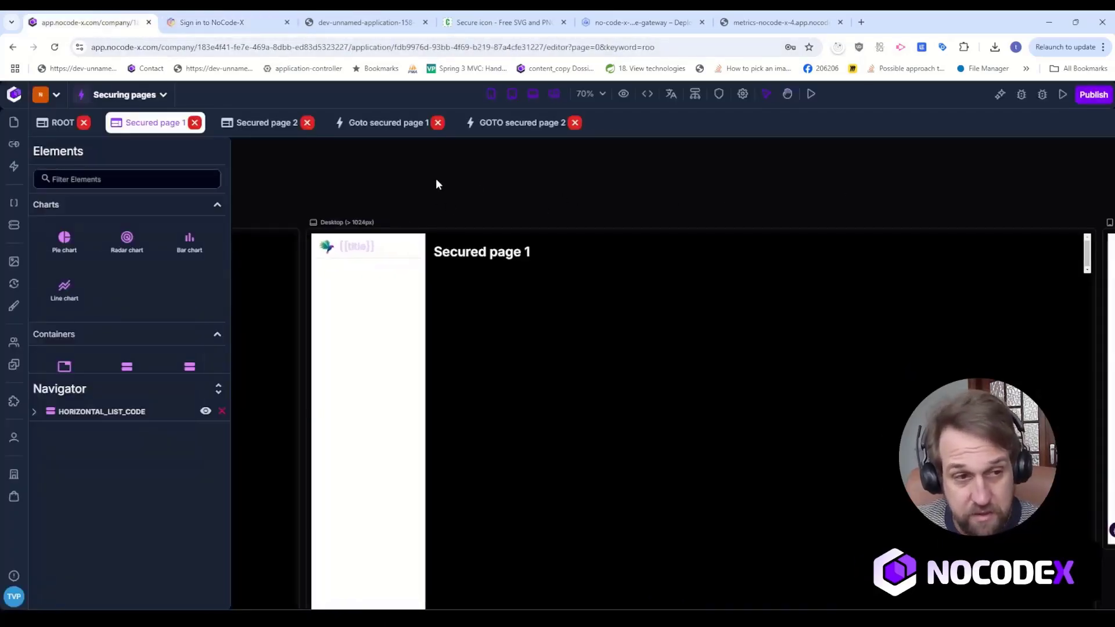
click(515, 97)
click(491, 97)
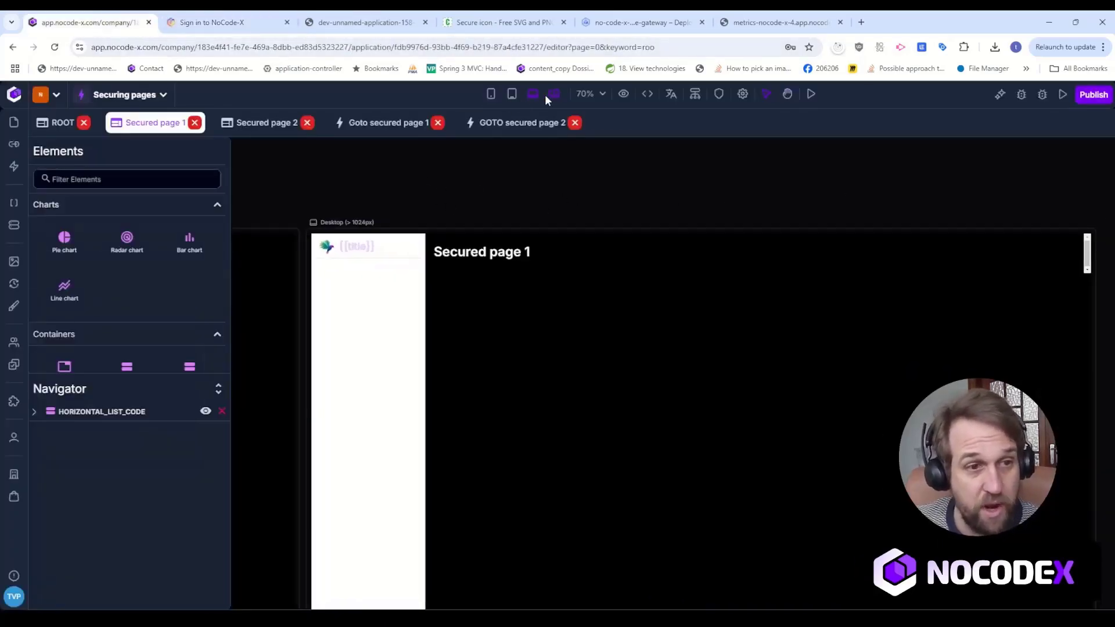
click(552, 95)
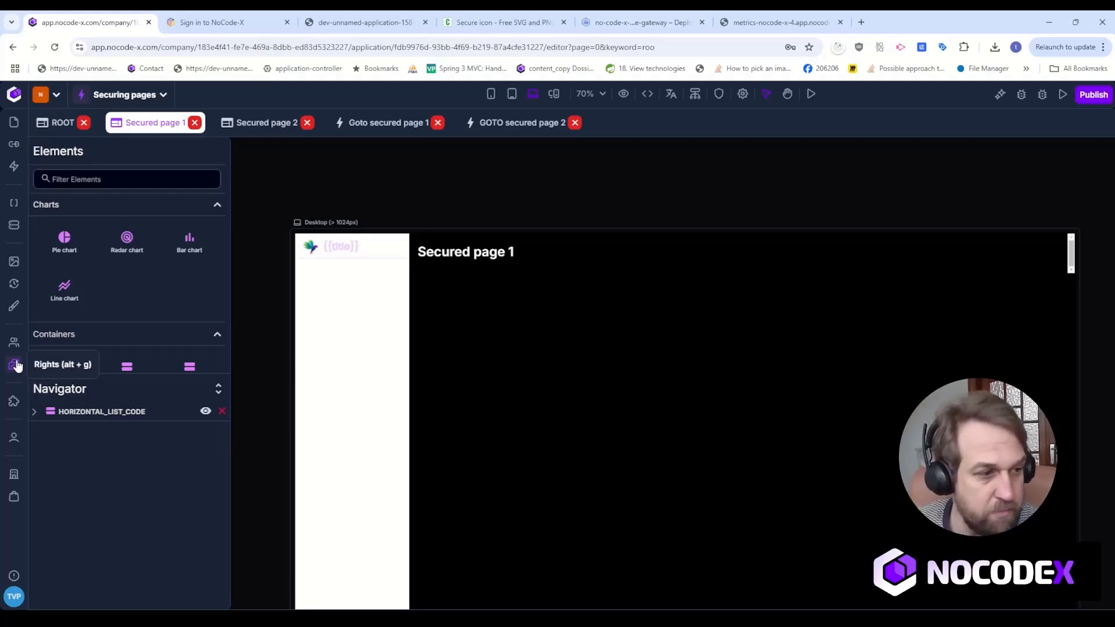
Create a new right named CAN_ACCESS_SECURED_PAGE_2 in the Securing pages application and save it.
click(17, 365)
click(897, 240)
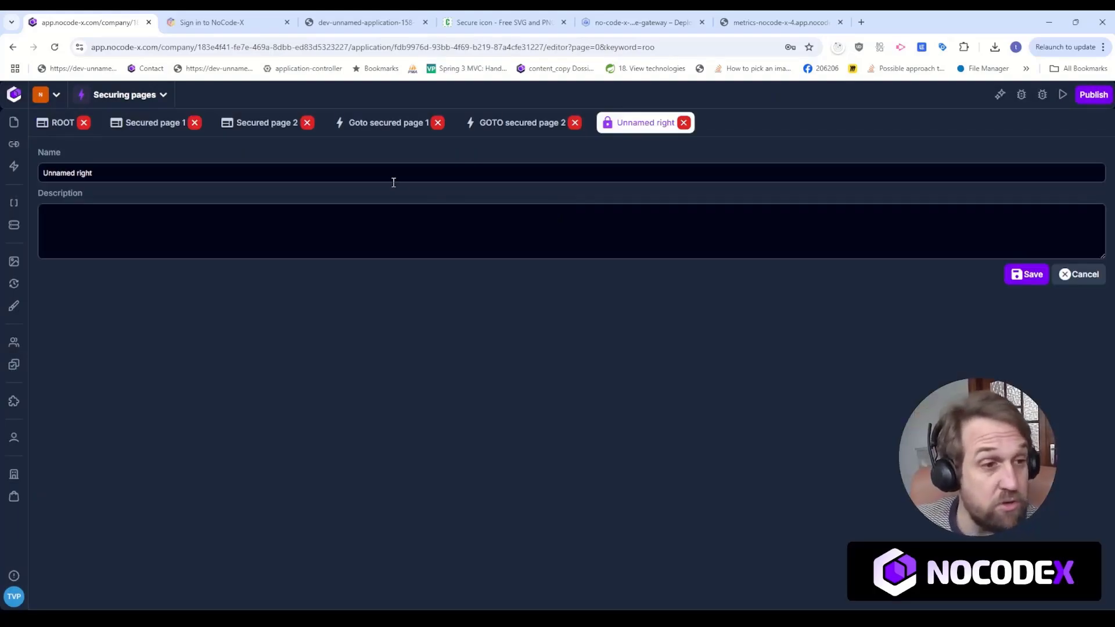
drag(393, 174, 2, 166)
text(qqn)
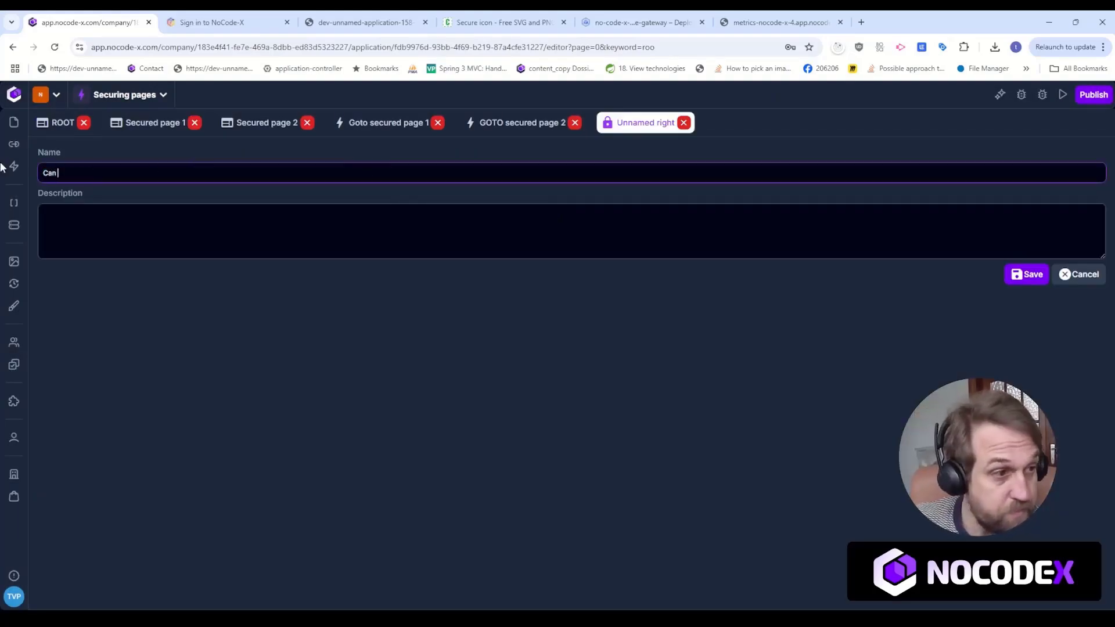
key(BackSpace)
key(BackSpace)
text(AND)
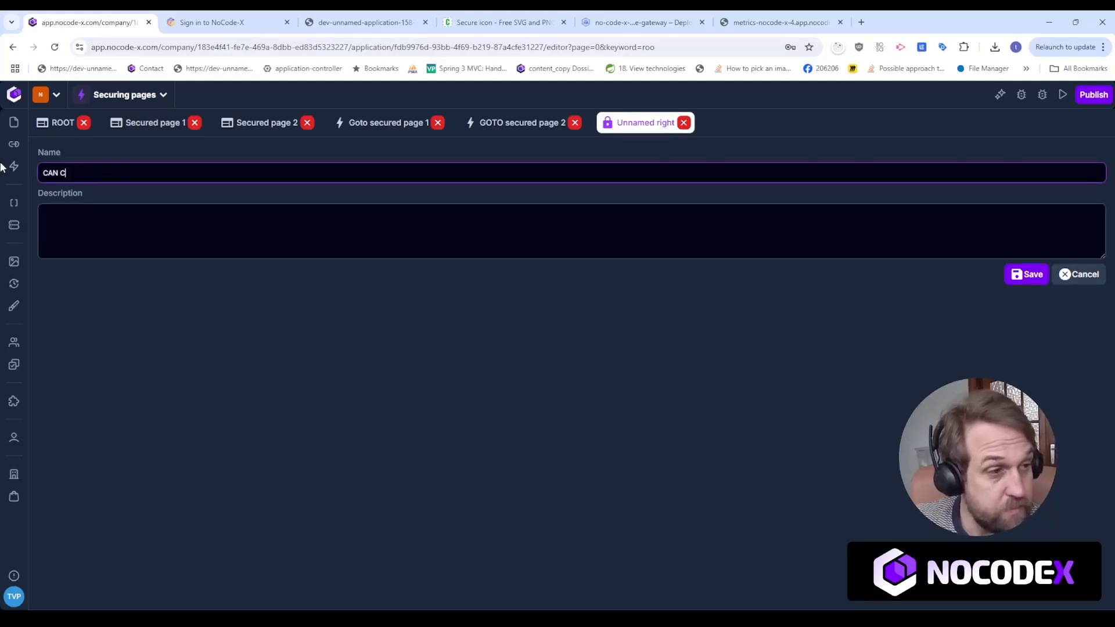
key(BackSpace)
text(_ACCE)
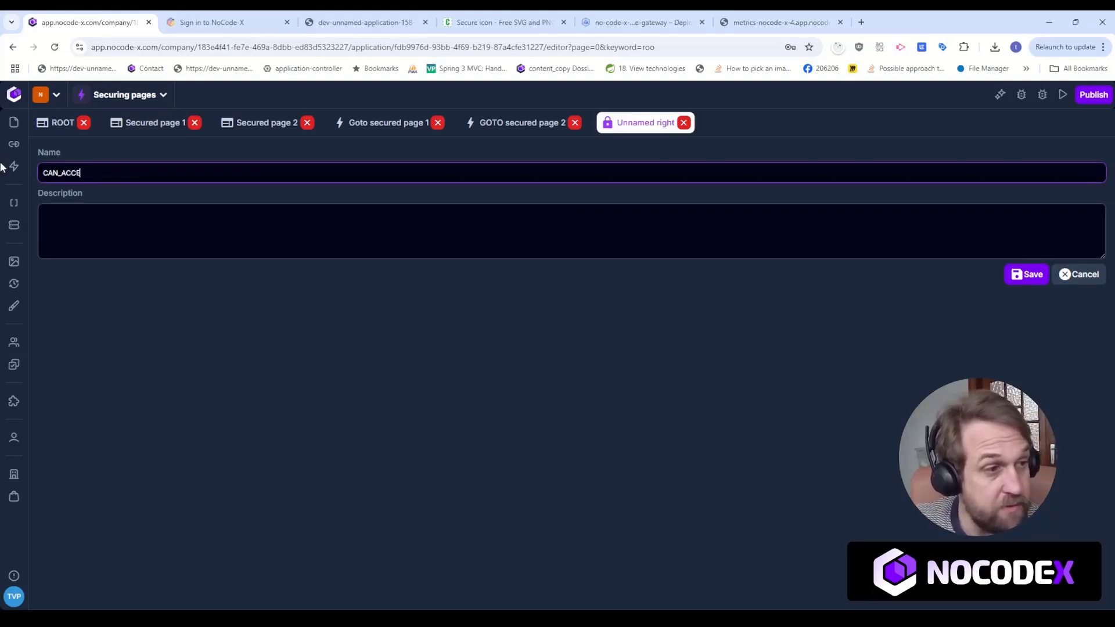
text(SS_EECU)
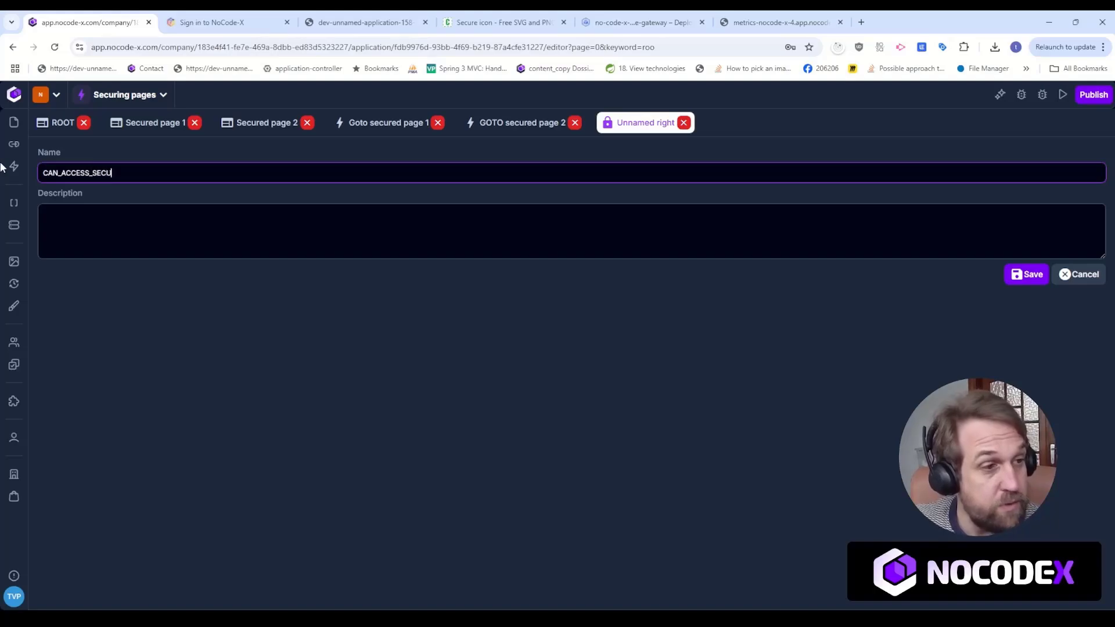
text(RED_PAGE_2)
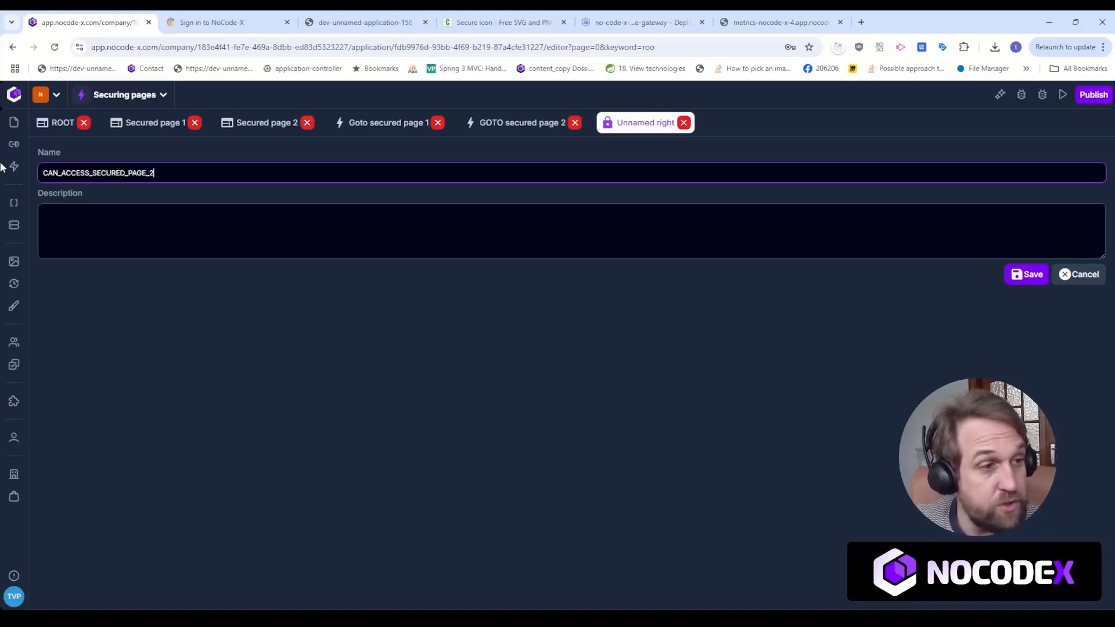
click(1026, 274)
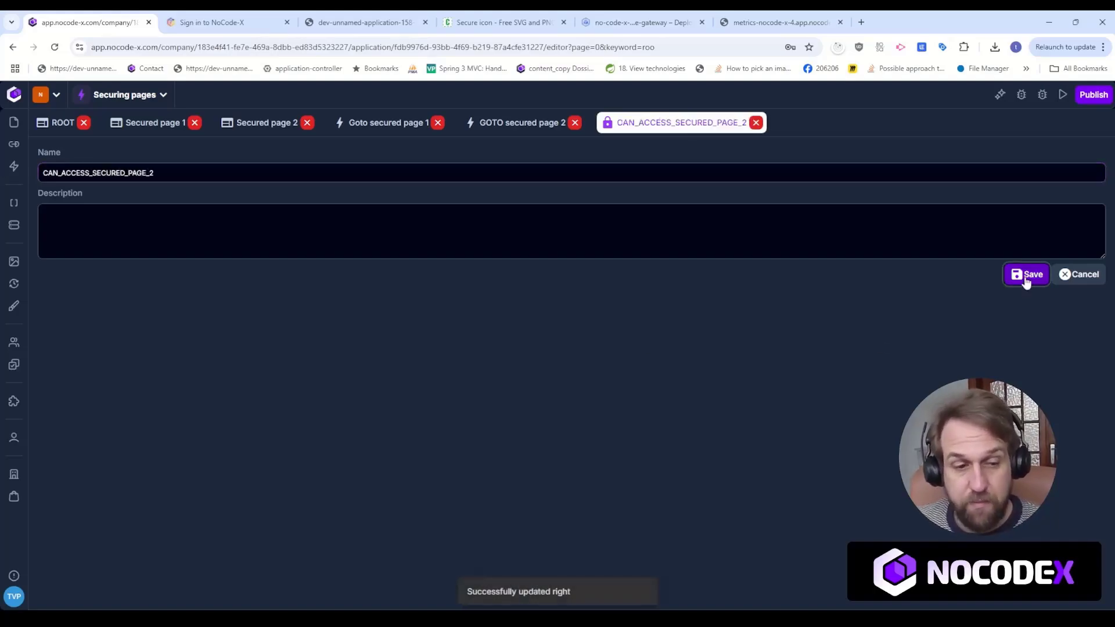
Create a group named ADMIN, assign it the CAN_ACCESS_SECURED_PAGE_2 right, and save it.
click(16, 344)
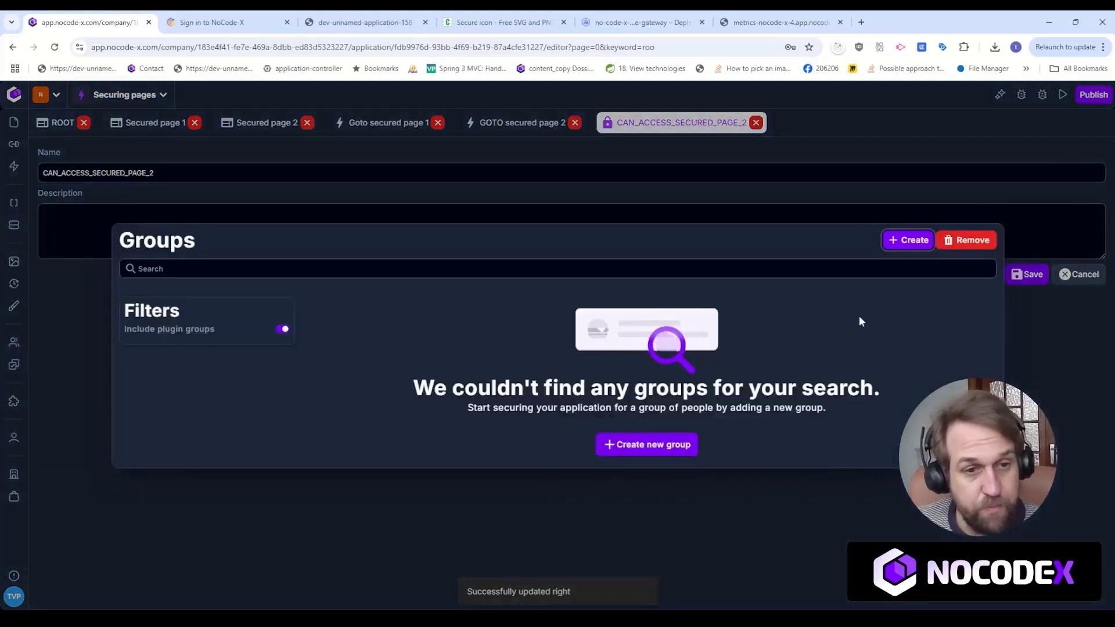
click(908, 241)
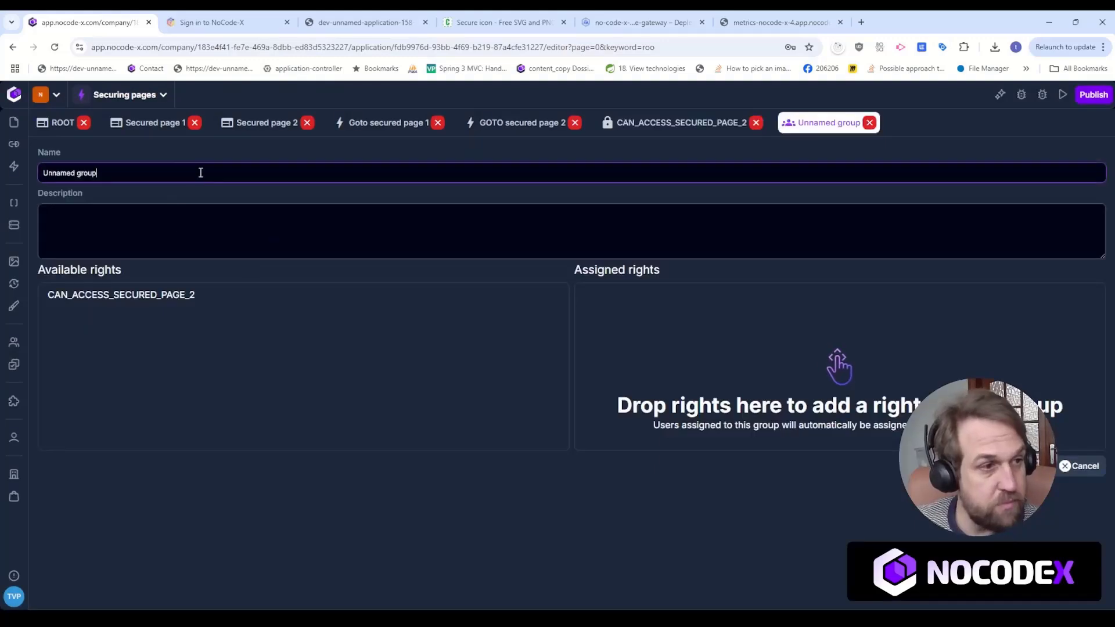
drag(200, 172, 14, 171)
text(ADMIN)
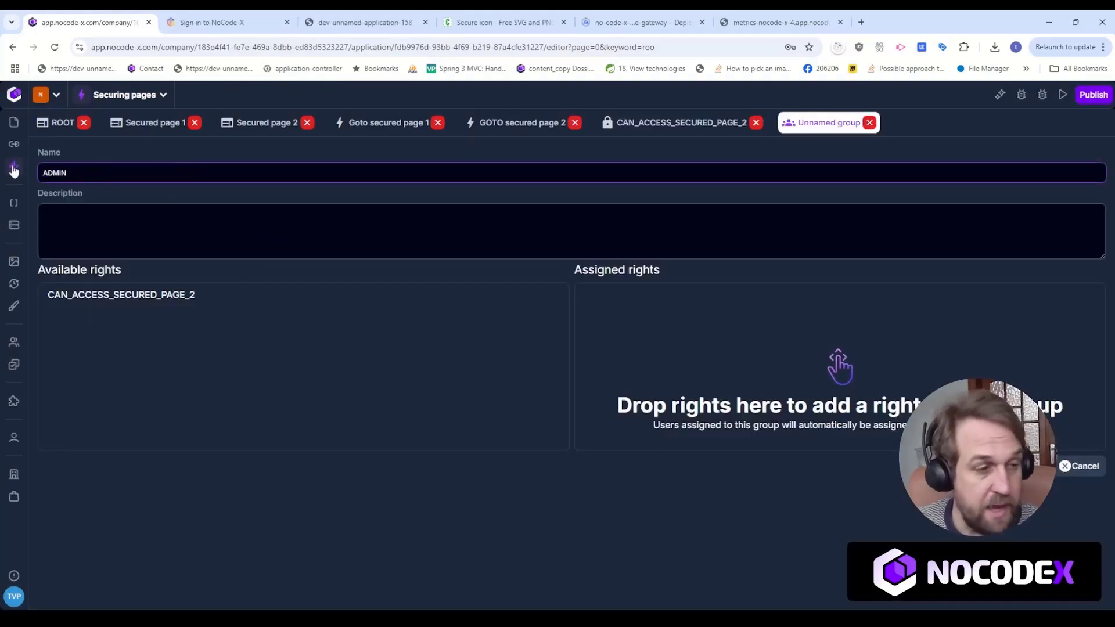
drag(232, 290, 750, 335)
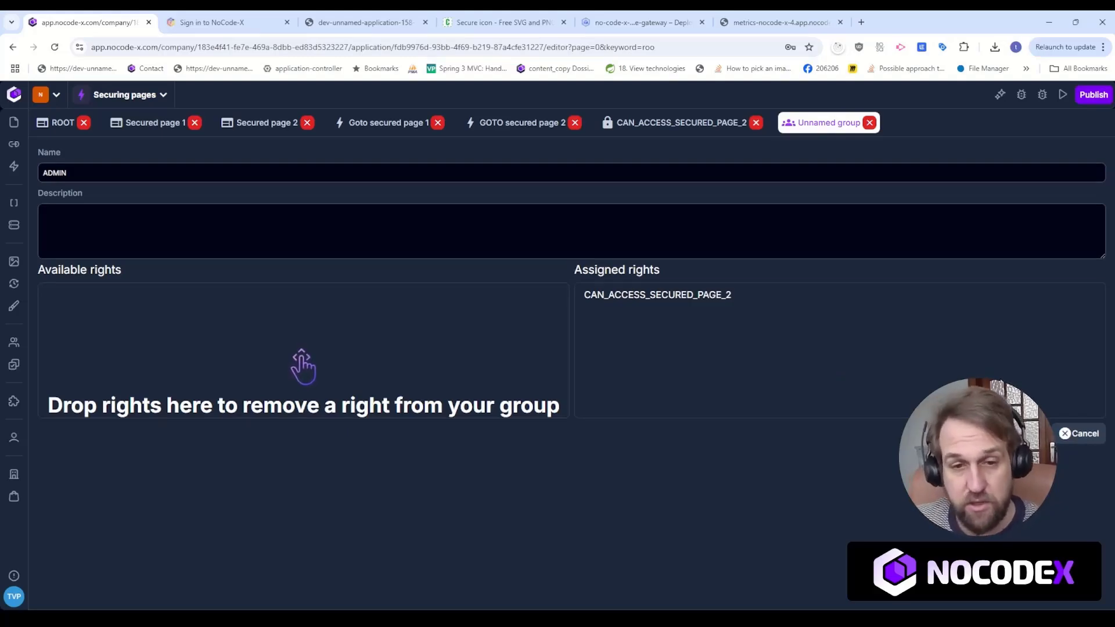
click(1028, 433)
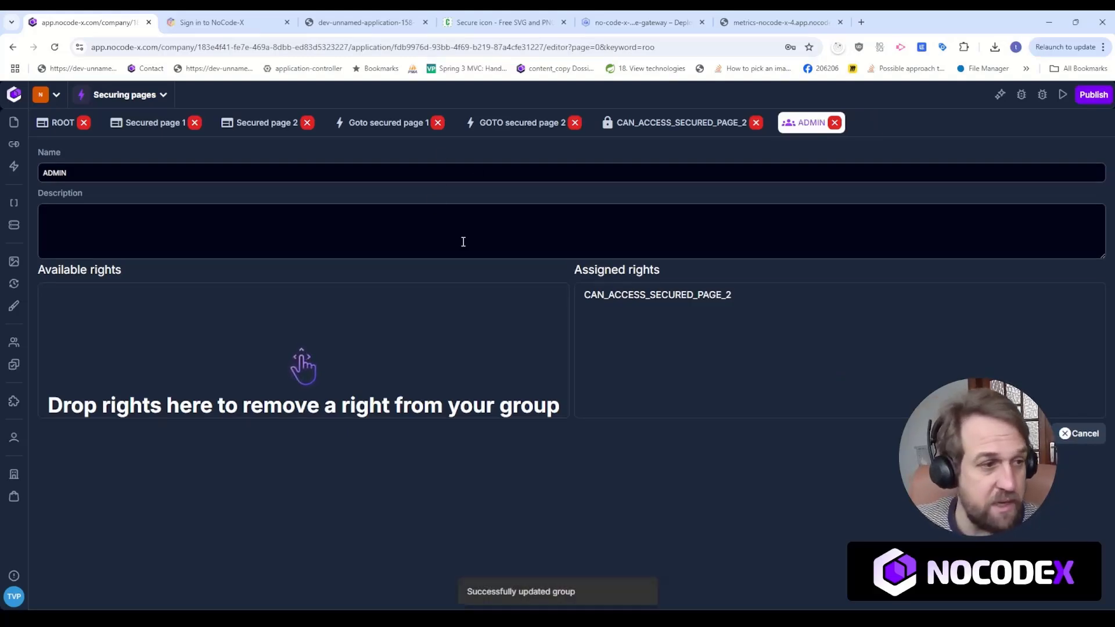
Filter the application users by the test user's e-mail and open that user's permission management.
click(14, 436)
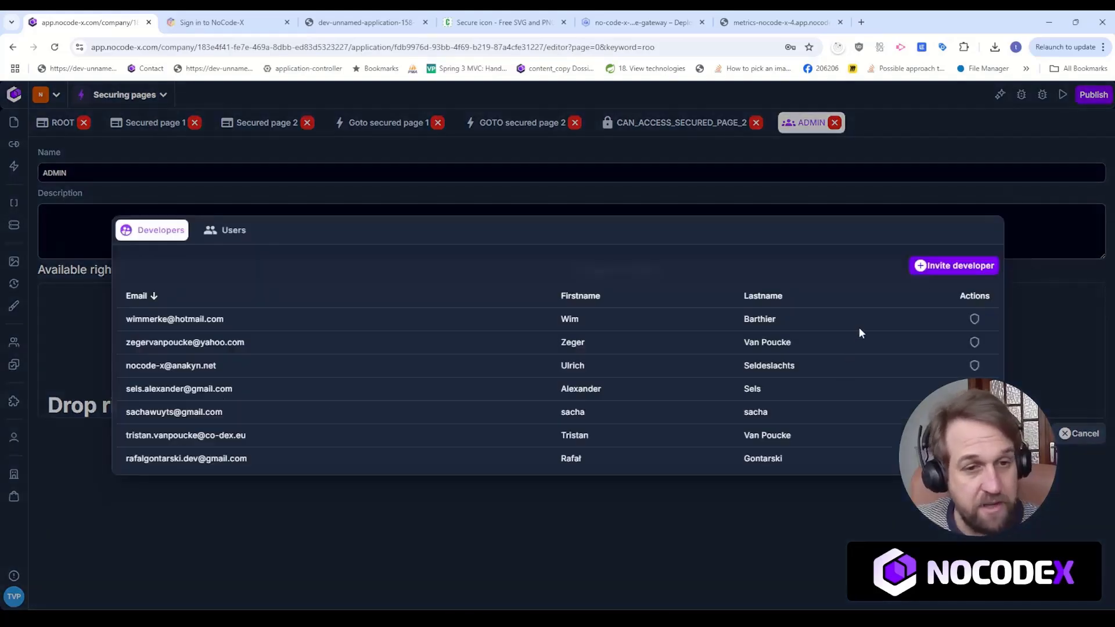
click(226, 229)
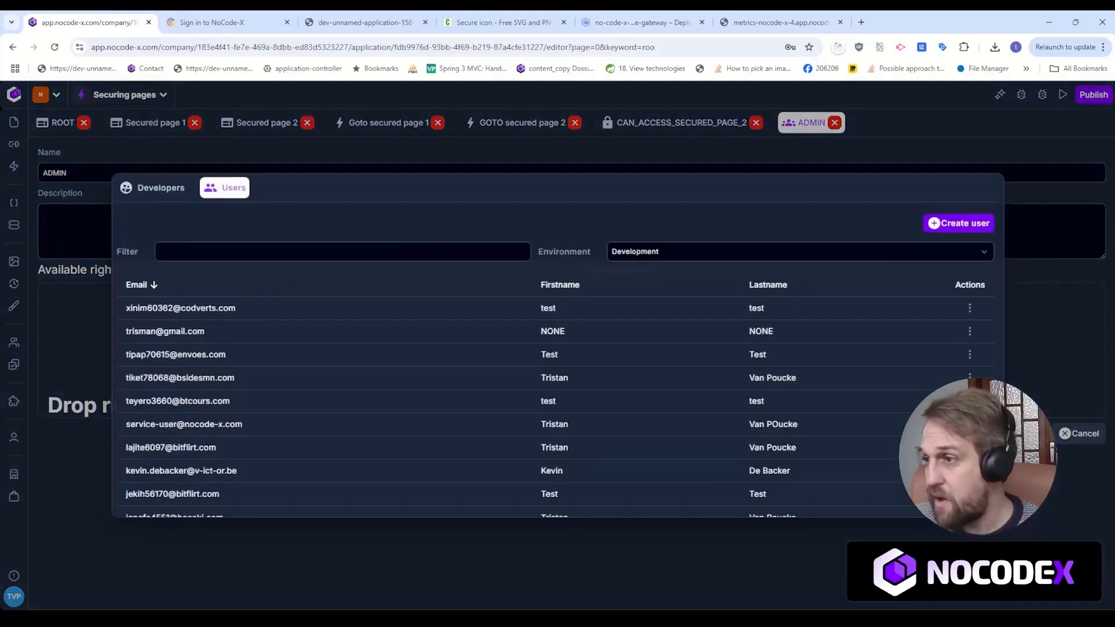
click(454, 251)
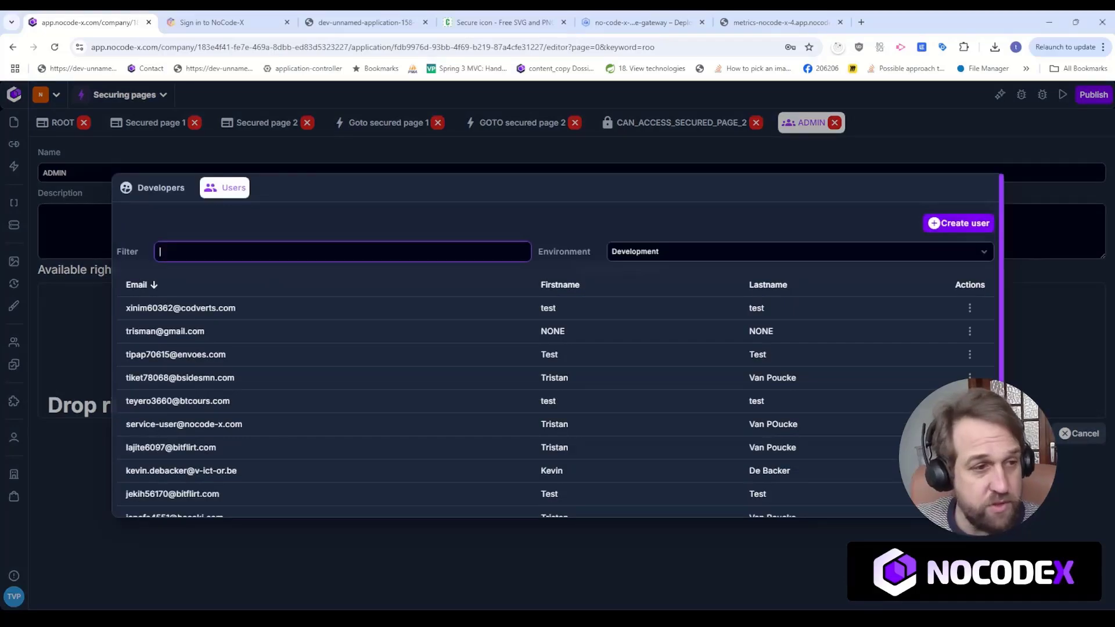
key(ctrl+v)
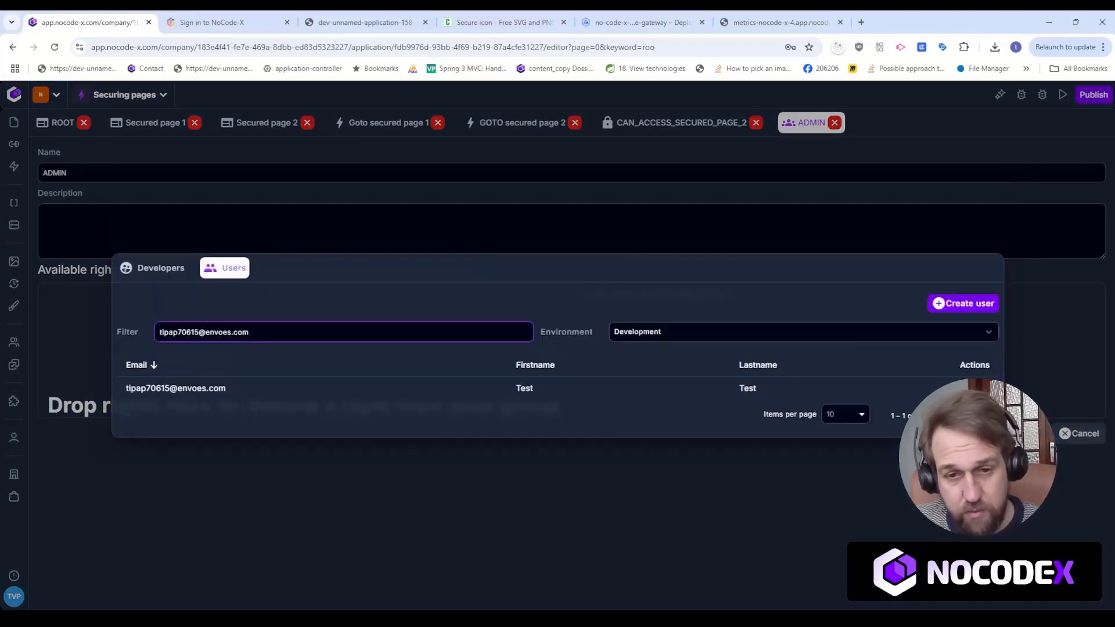
click(981, 388)
click(924, 341)
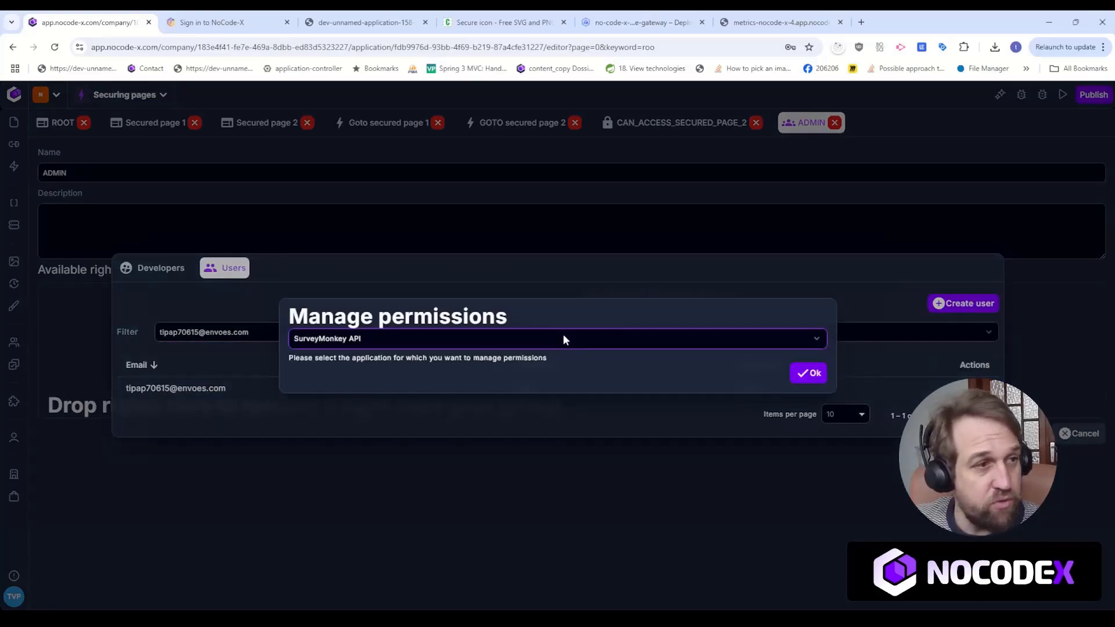
Select the Securing pages application, make the user a member of its ADMIN group, and confirm the permissions.
key(s)
key(s)
key(s)
key(s)
key(s)
key(s)
key(s)
key(s)
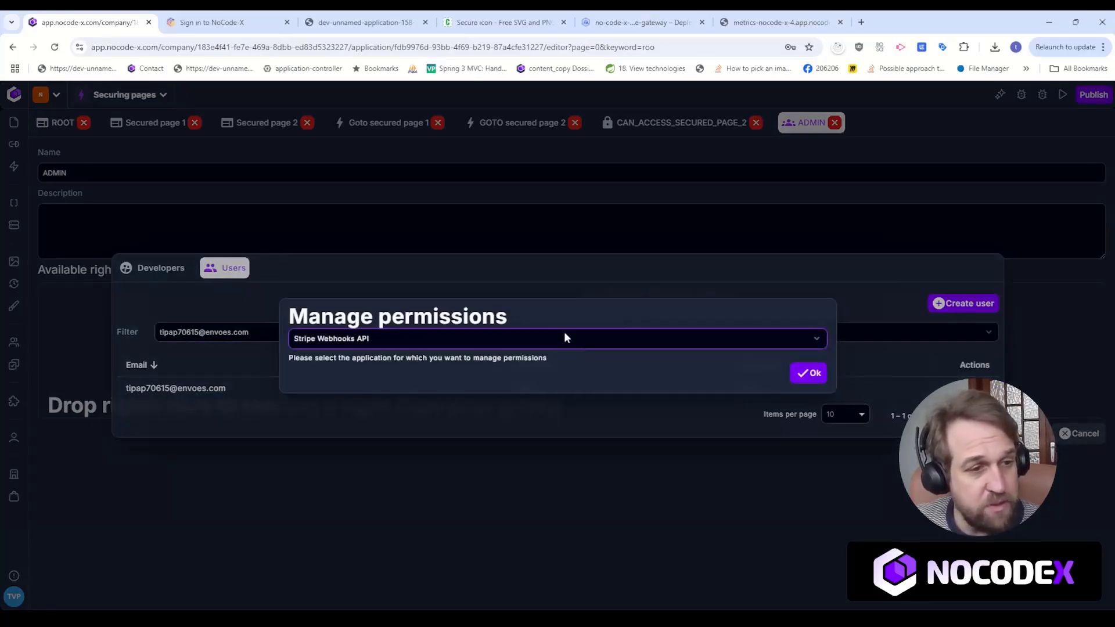
key(s)
key(s)
key(s)
key(s)
key(s)
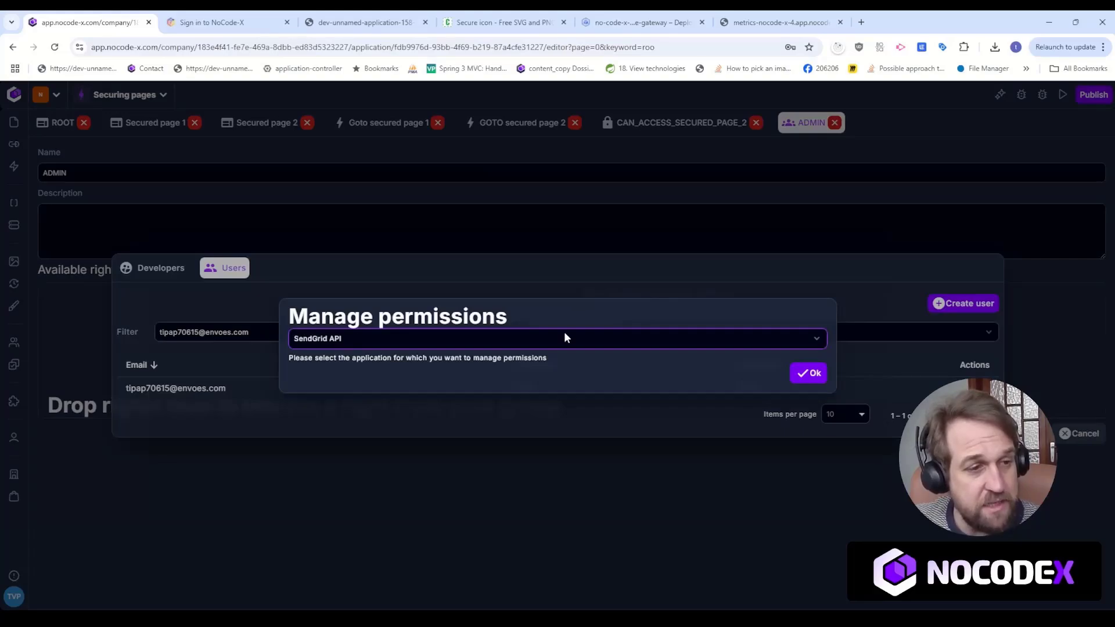
key(s)
key(s)
key(s)
key(s)
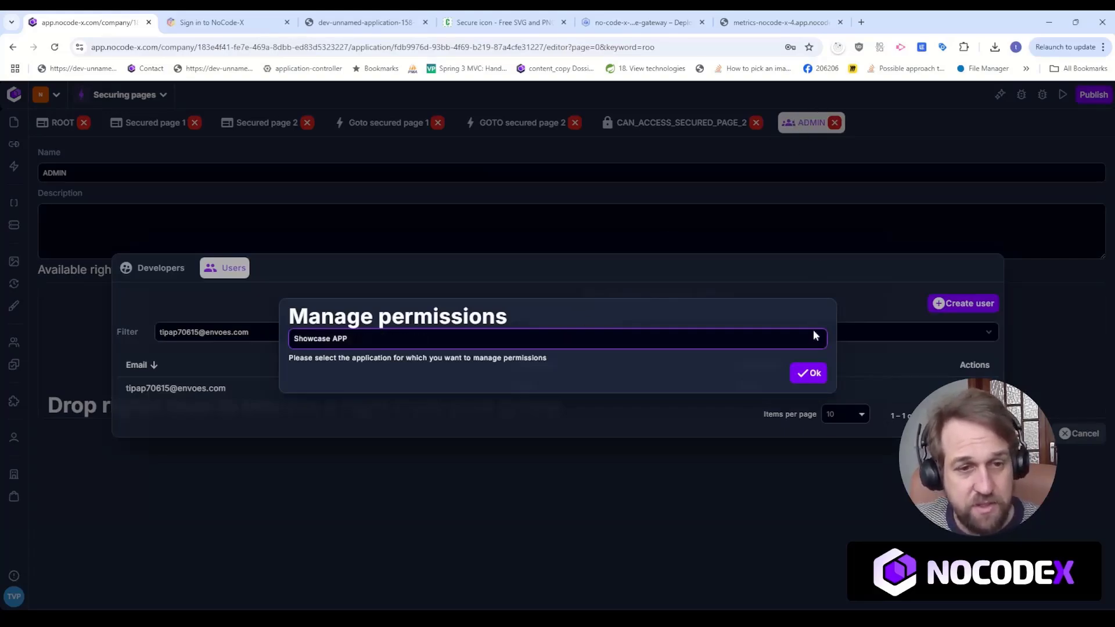
key(s)
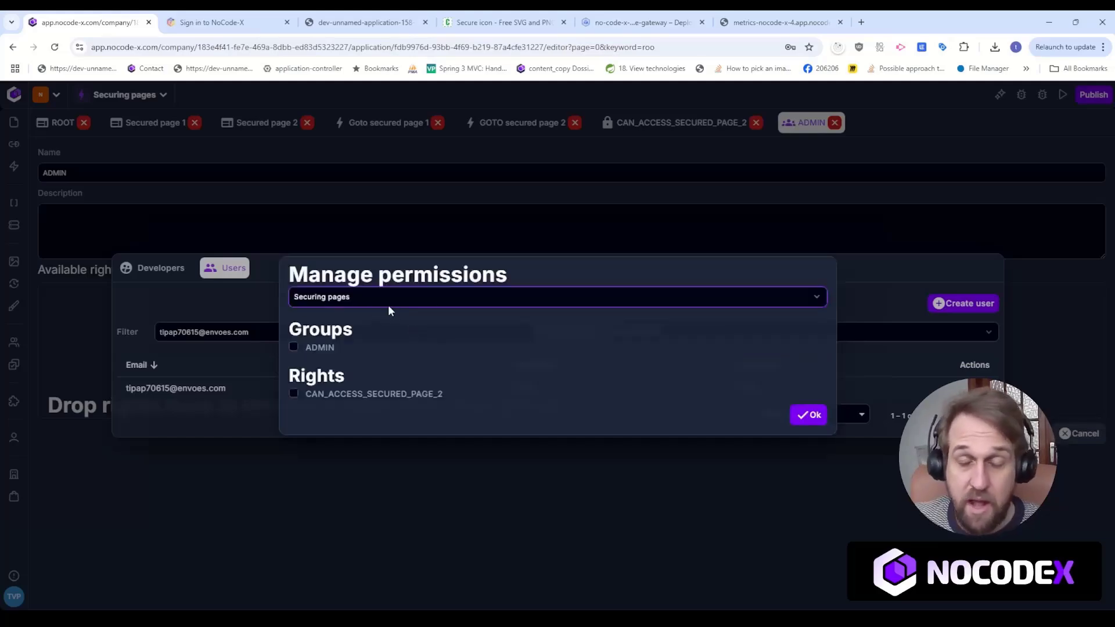
click(315, 343)
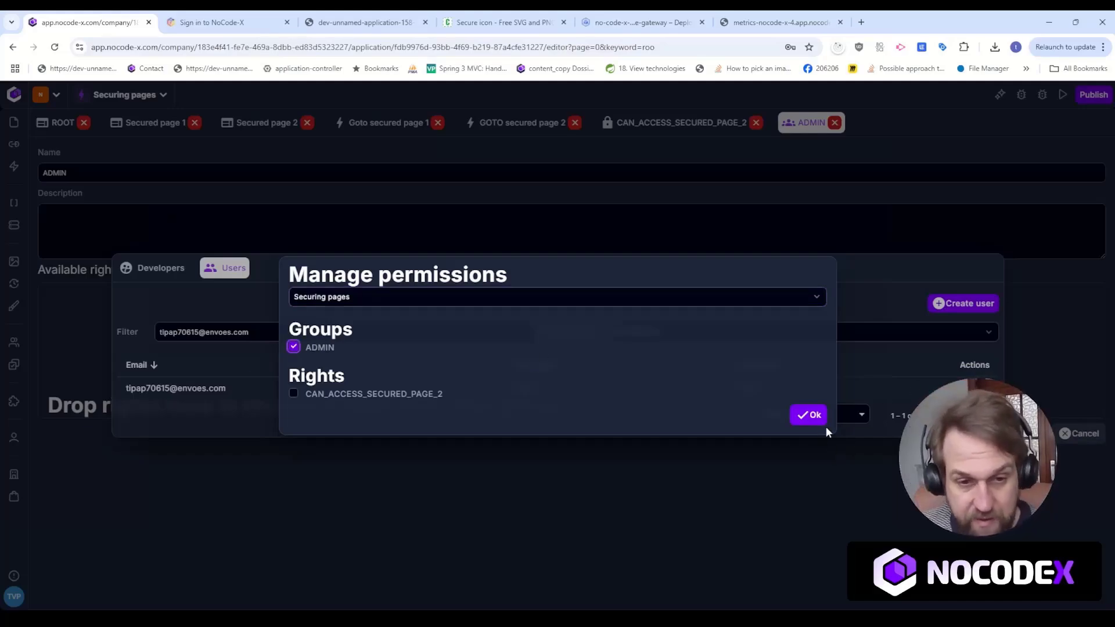
click(809, 415)
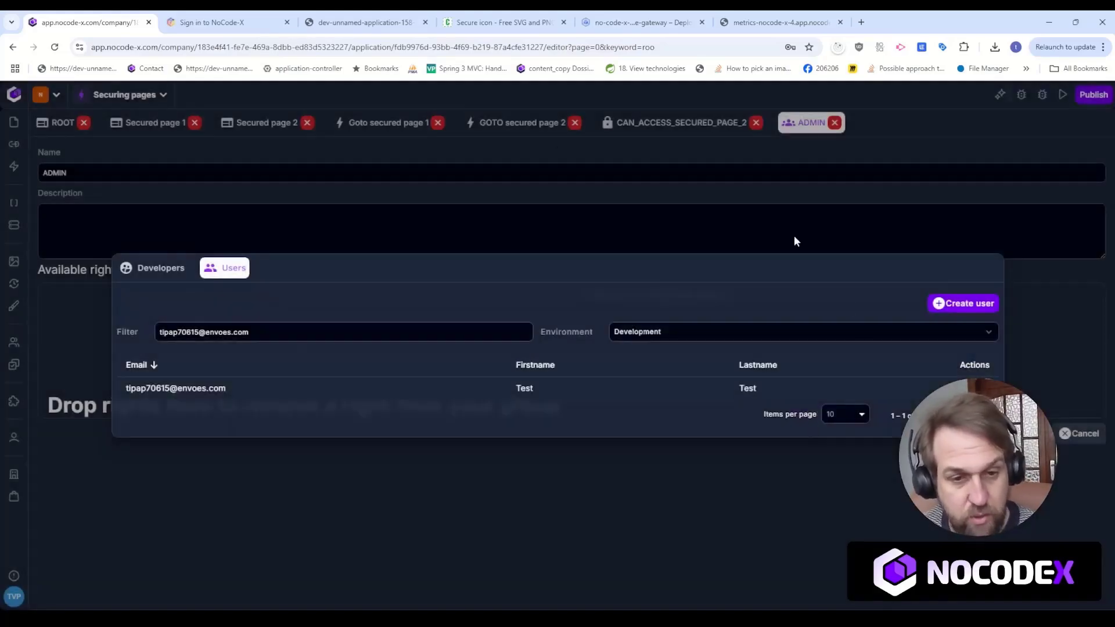
click(544, 195)
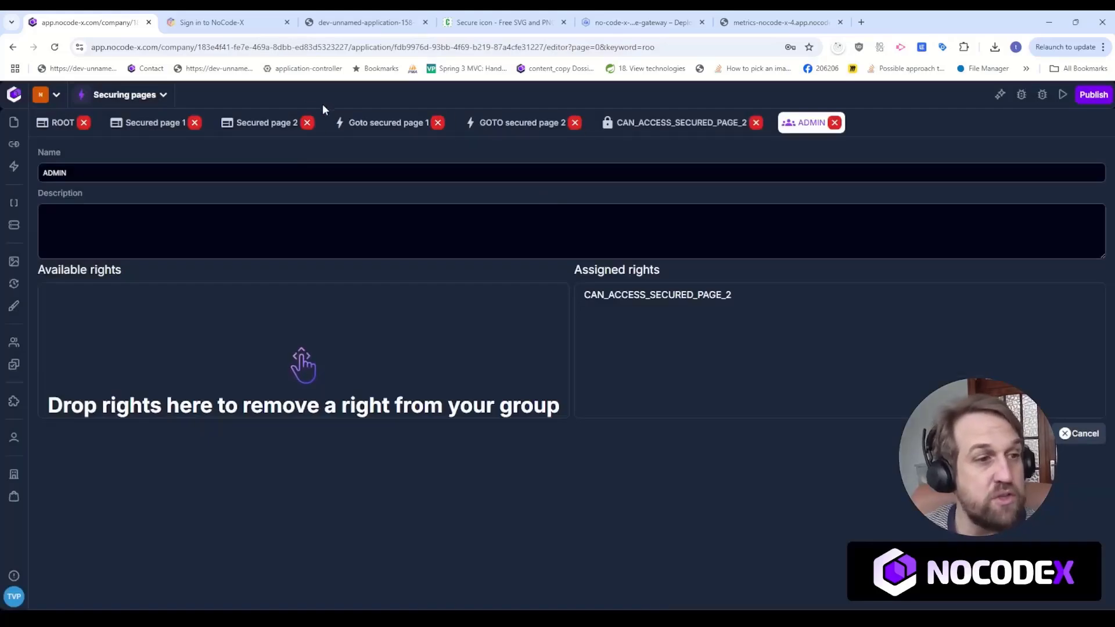
Add an authorization rule named ADMINS to Secured page 2, limited to the ADMIN group, and save it.
click(264, 123)
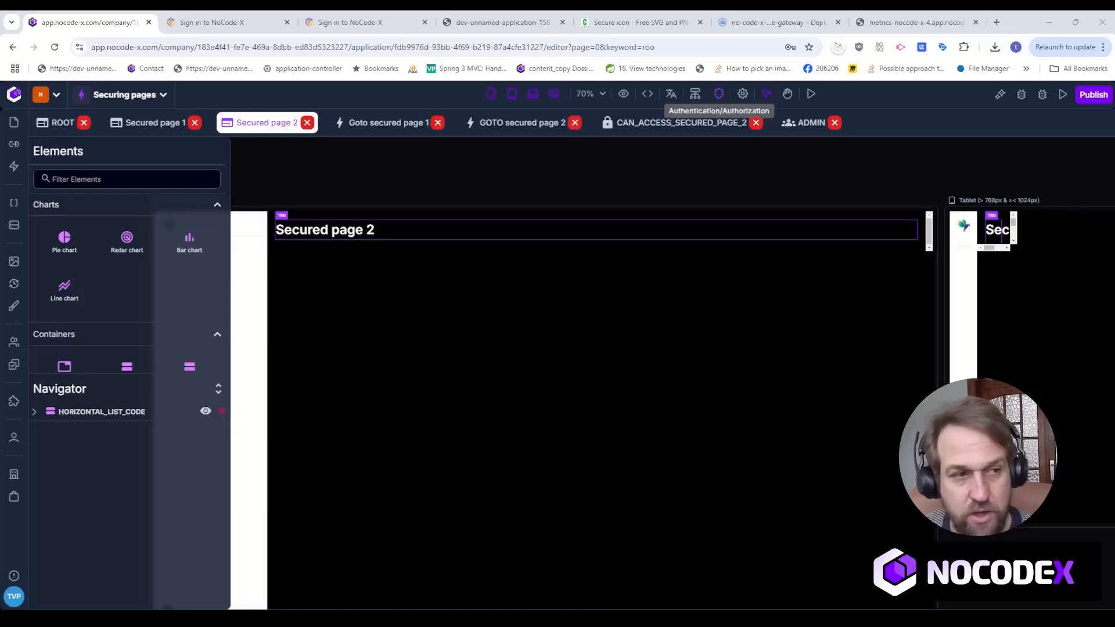
click(719, 94)
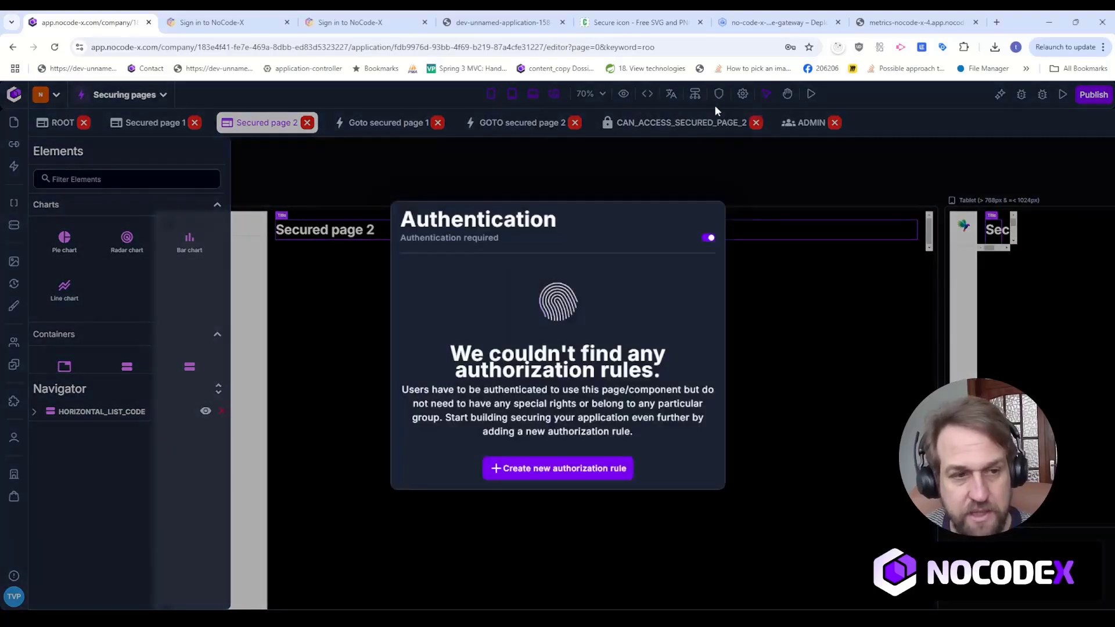
click(525, 478)
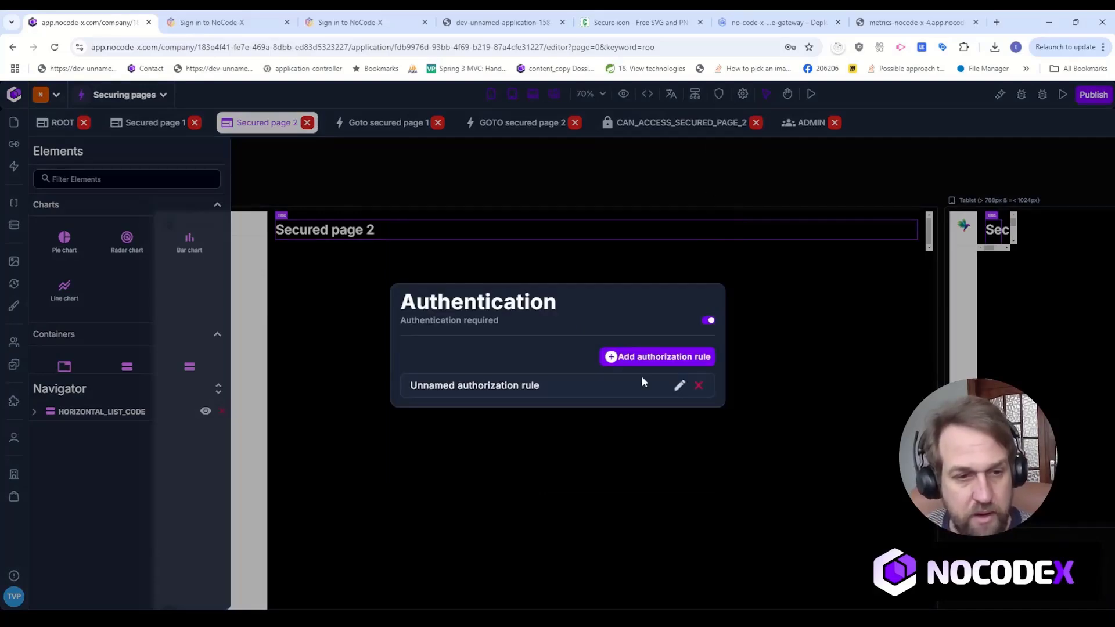
click(677, 387)
drag(399, 316, 263, 313)
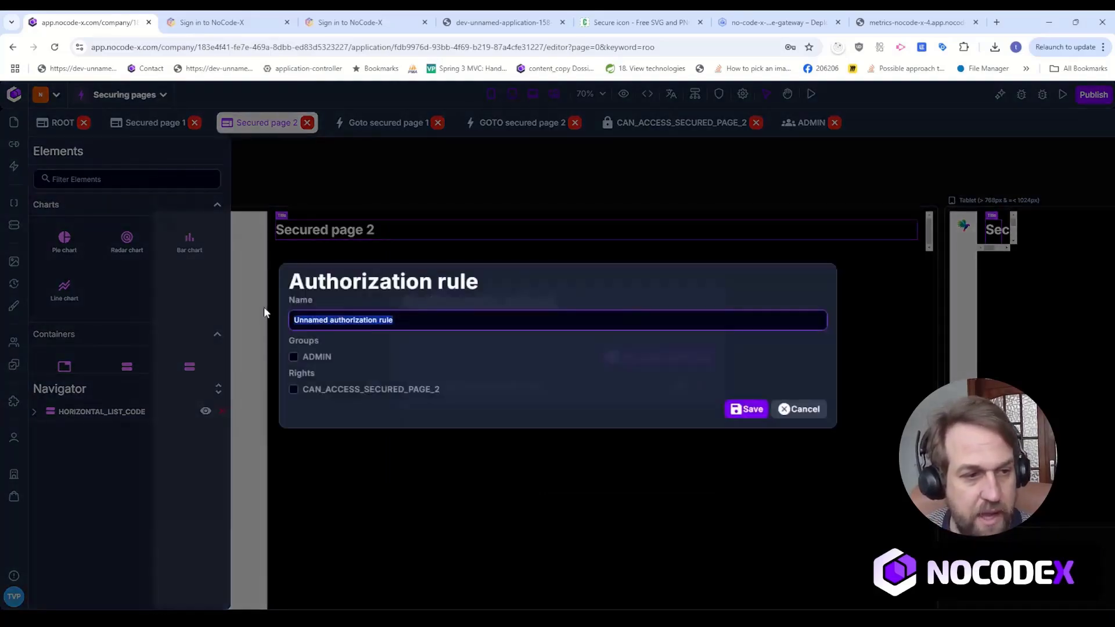
text(ADMINS)
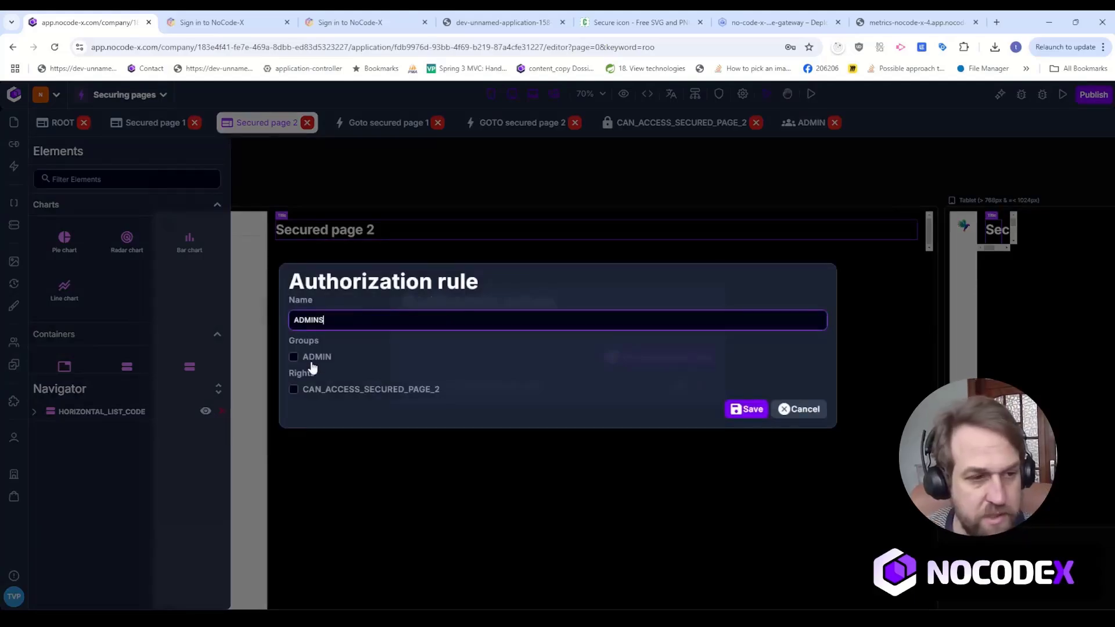
click(293, 357)
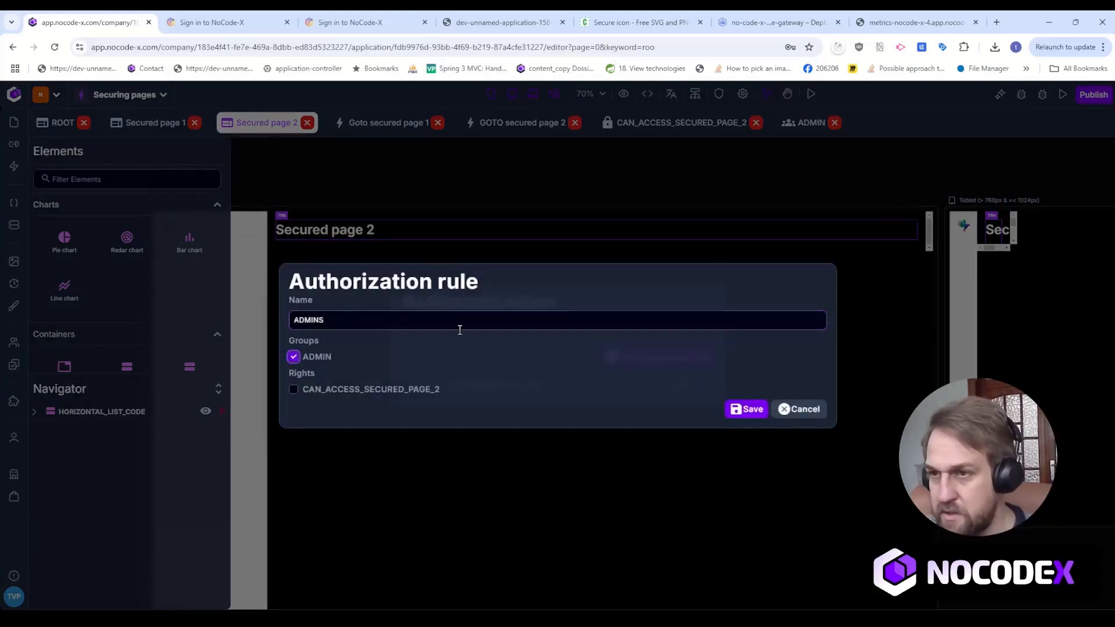
click(733, 410)
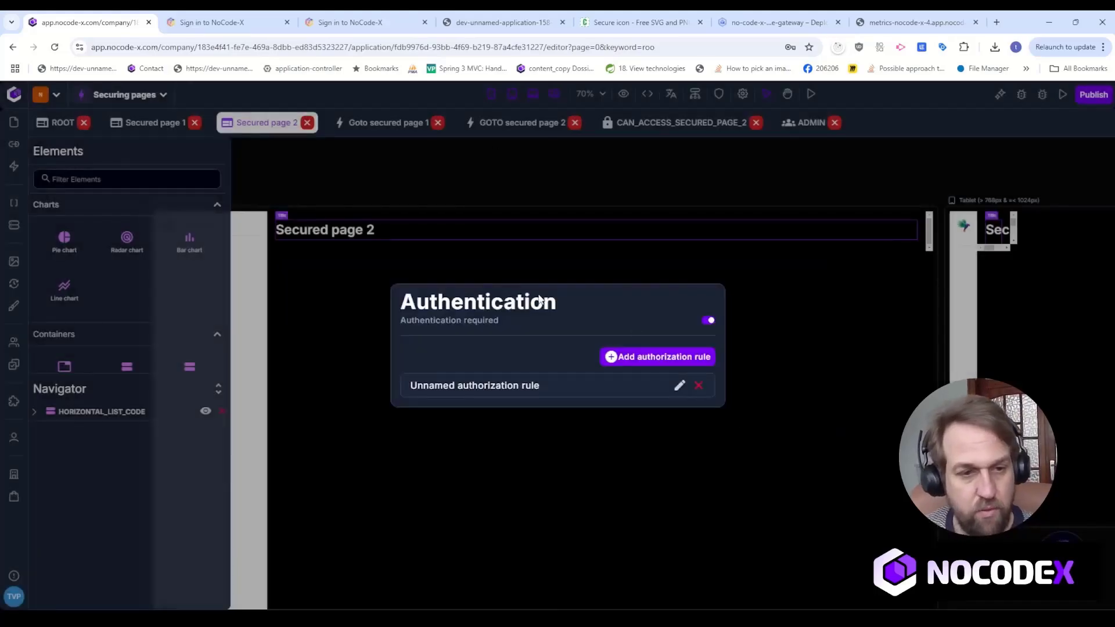
click(657, 171)
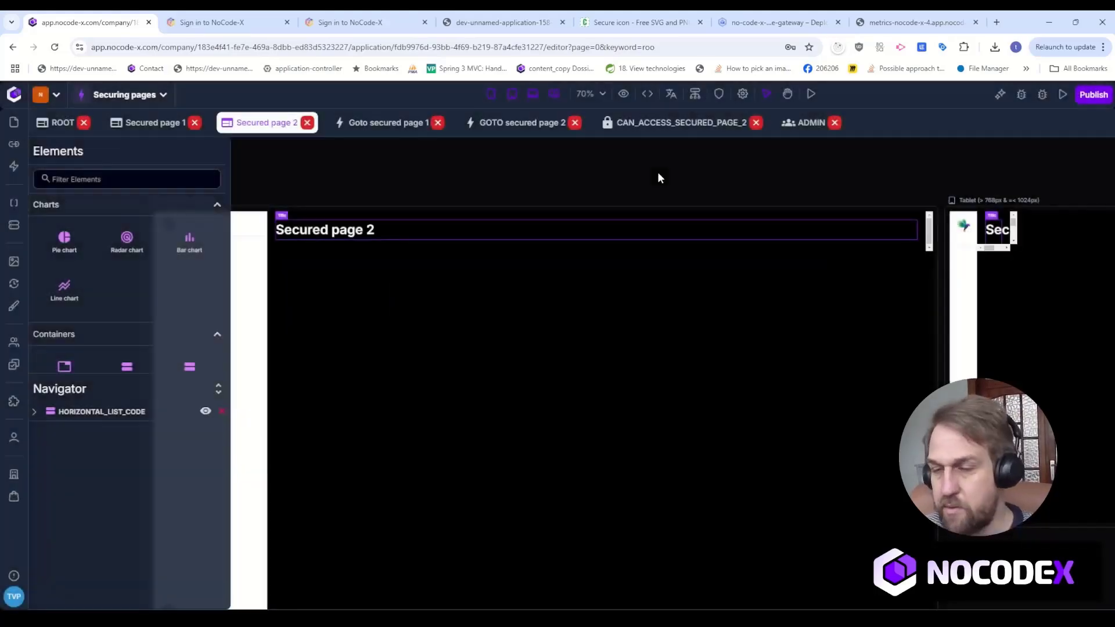
Preview Secured page 2 and fill in the e-mail of the application user outside the ADMIN group at sign-in.
click(810, 96)
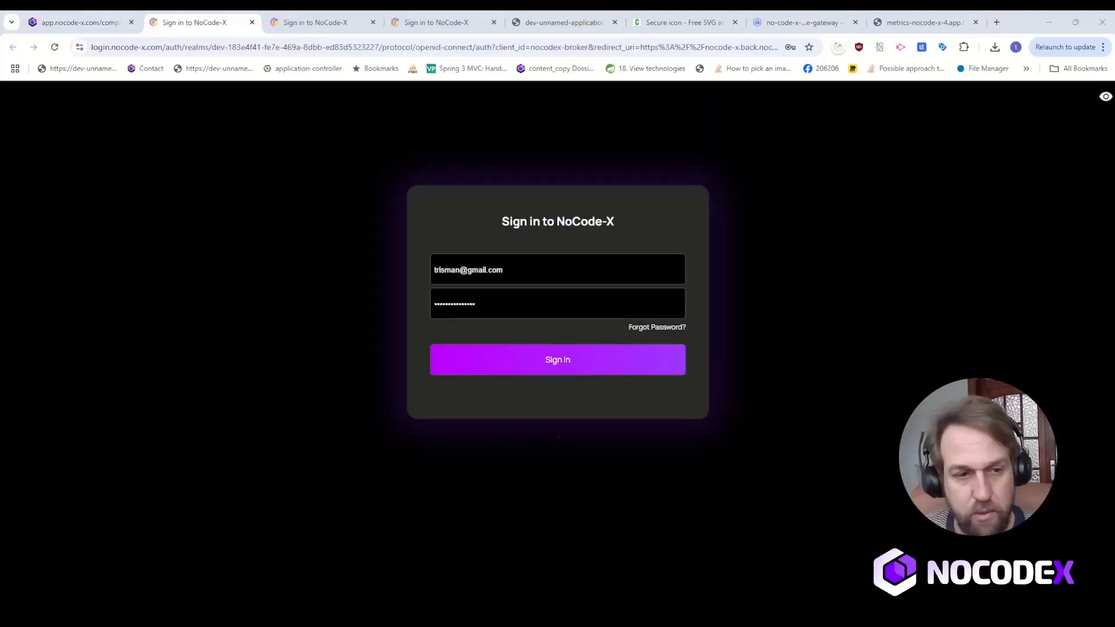
click(540, 260)
key(ctrl+a)
key(ctrl+v)
Enter the non-admin user's account password, sign in, and check the access message for Secured page 2.
drag(548, 302, 308, 286)
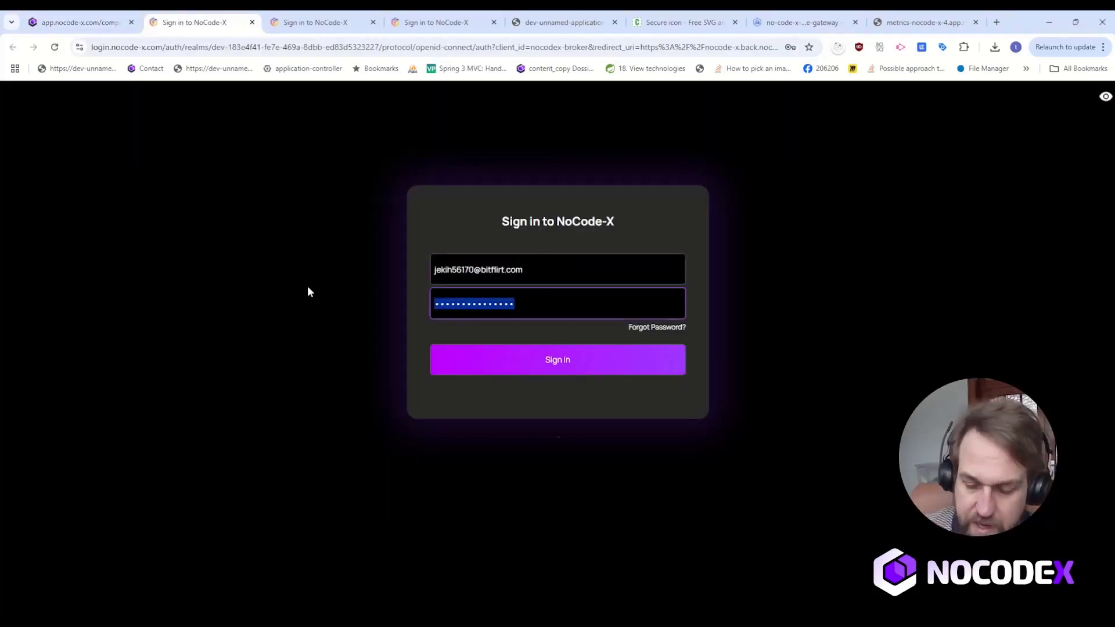
key(BackSpace)
text(**********)
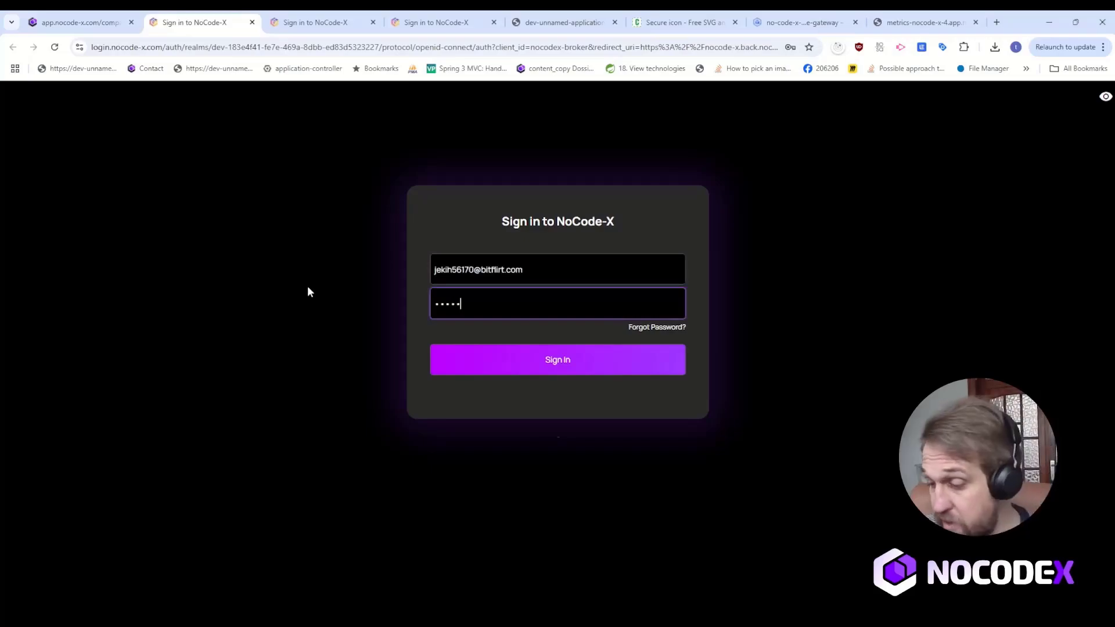
key(ctrl+a)
text(***)
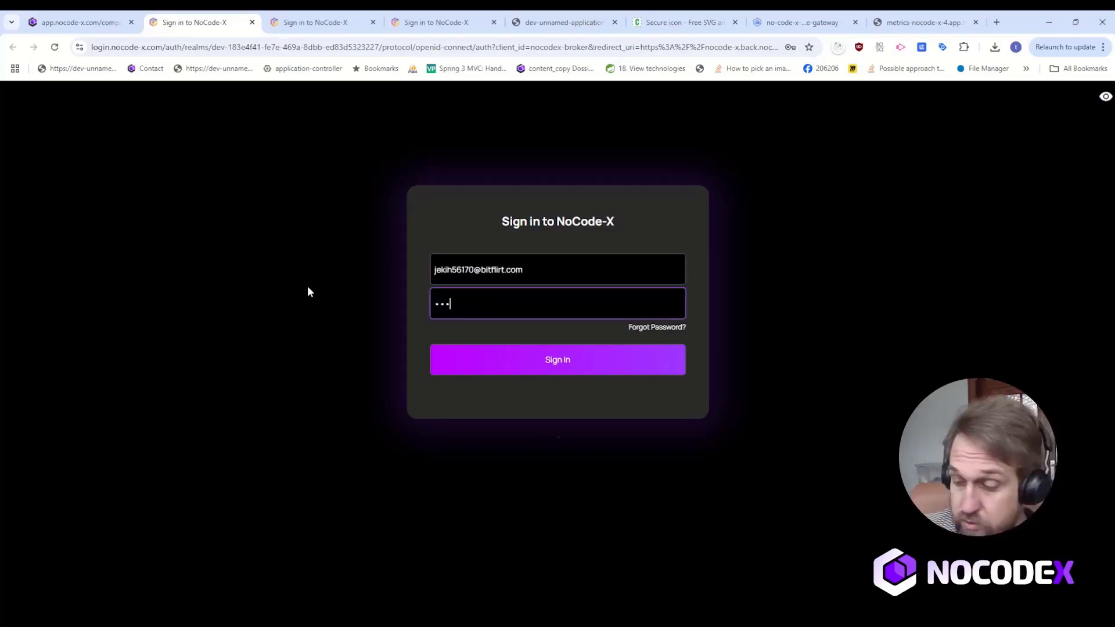
text(******)
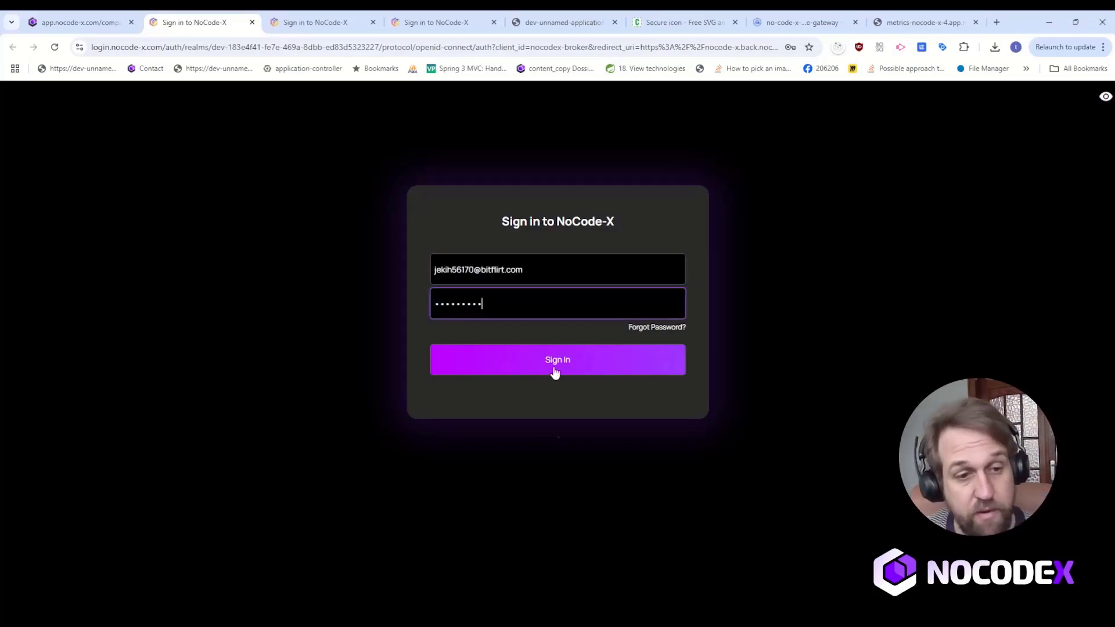
click(554, 372)
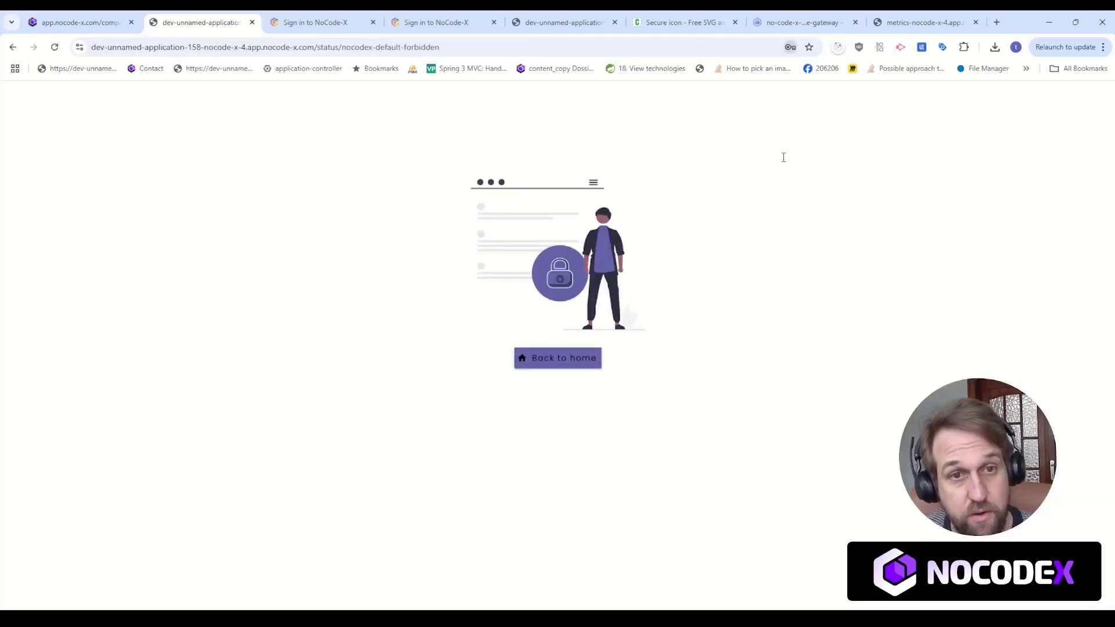
drag(419, 174, 740, 239)
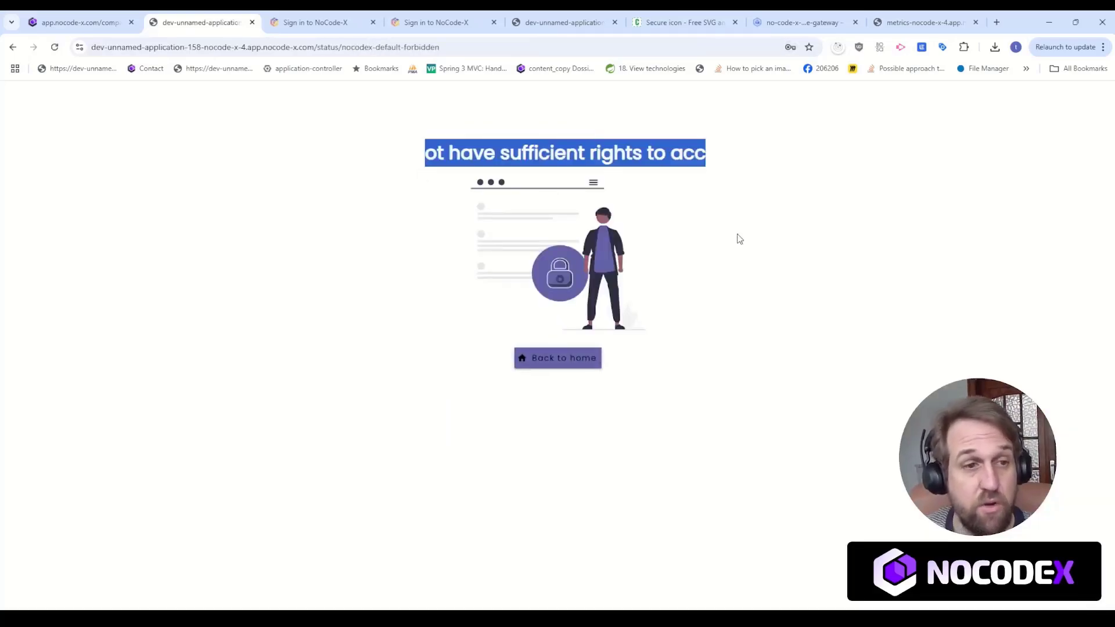
click(783, 276)
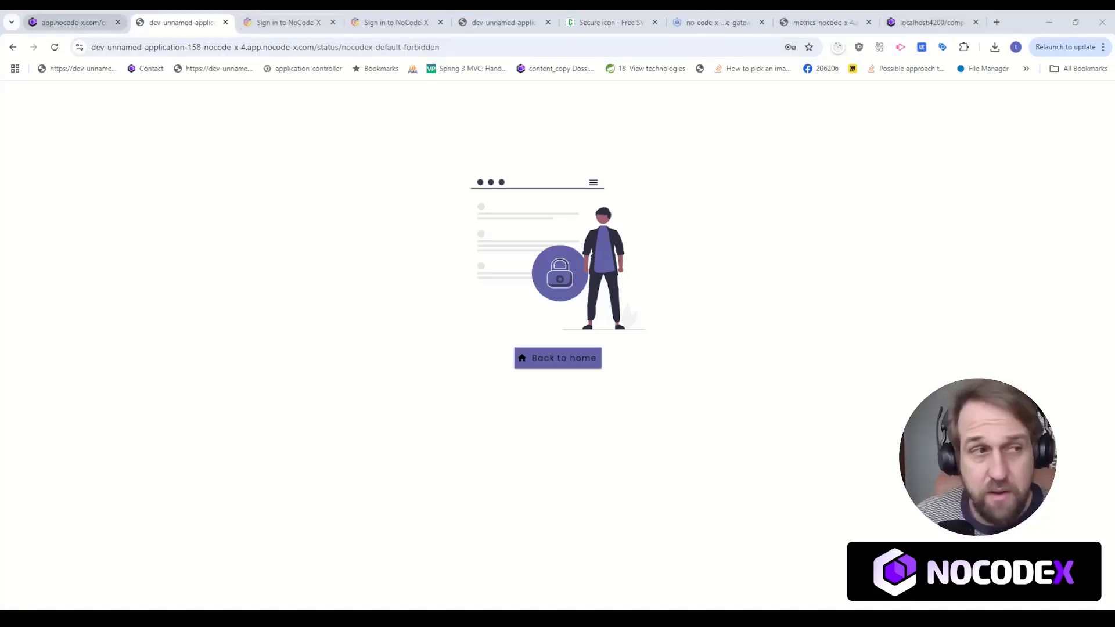
Preview Secured page 1 from the editor, try opening Secured page 2 through its side navigation, and return to Secured page 1.
click(73, 22)
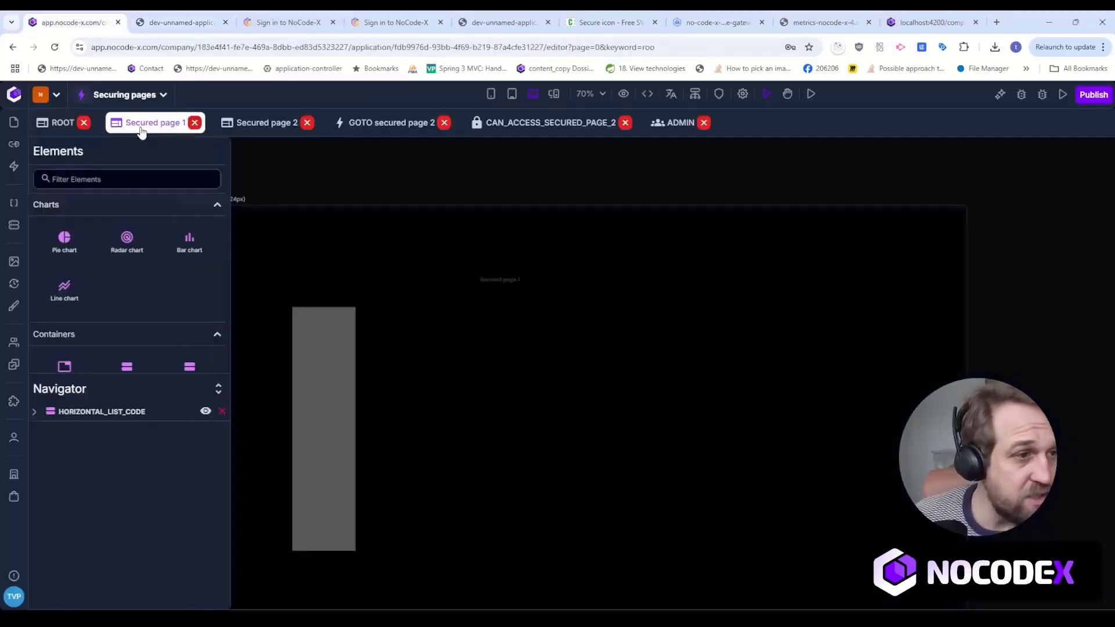
click(386, 123)
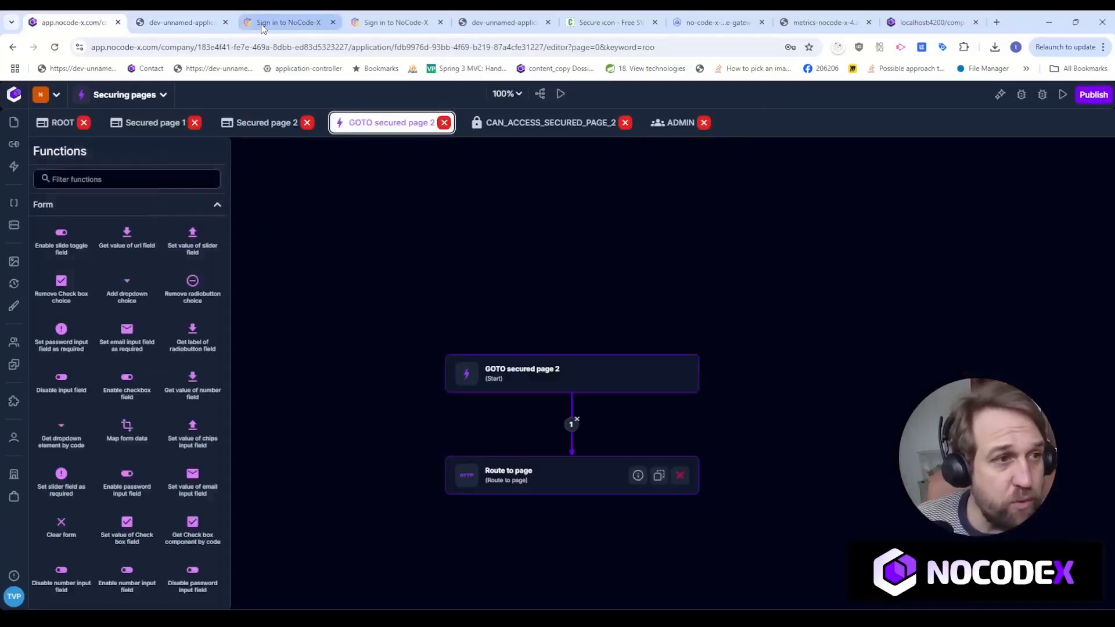
click(149, 119)
click(810, 94)
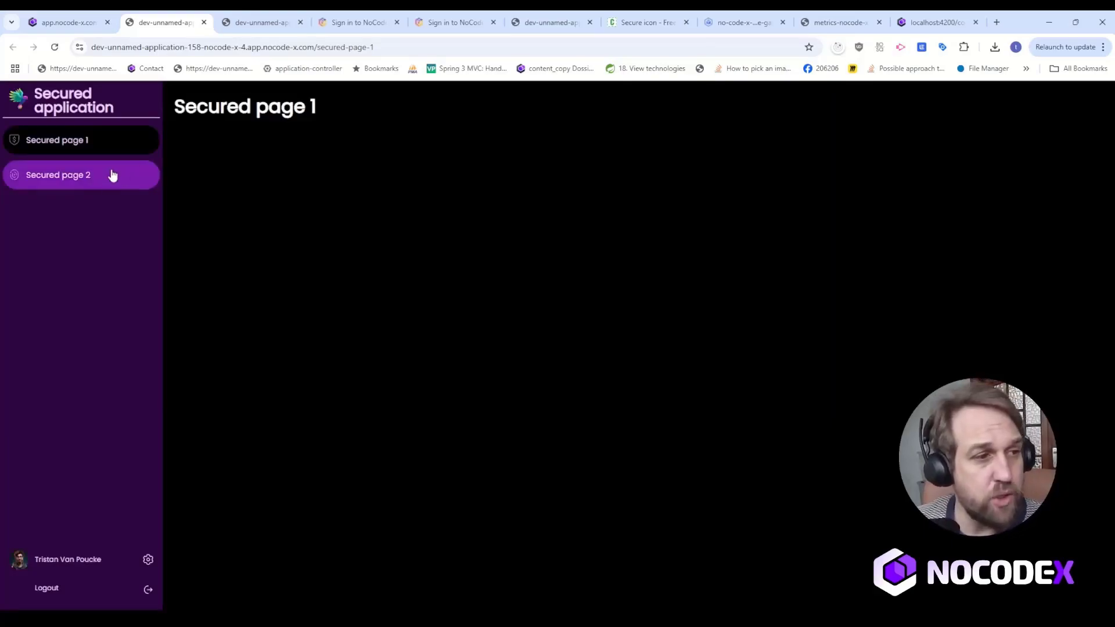
click(110, 177)
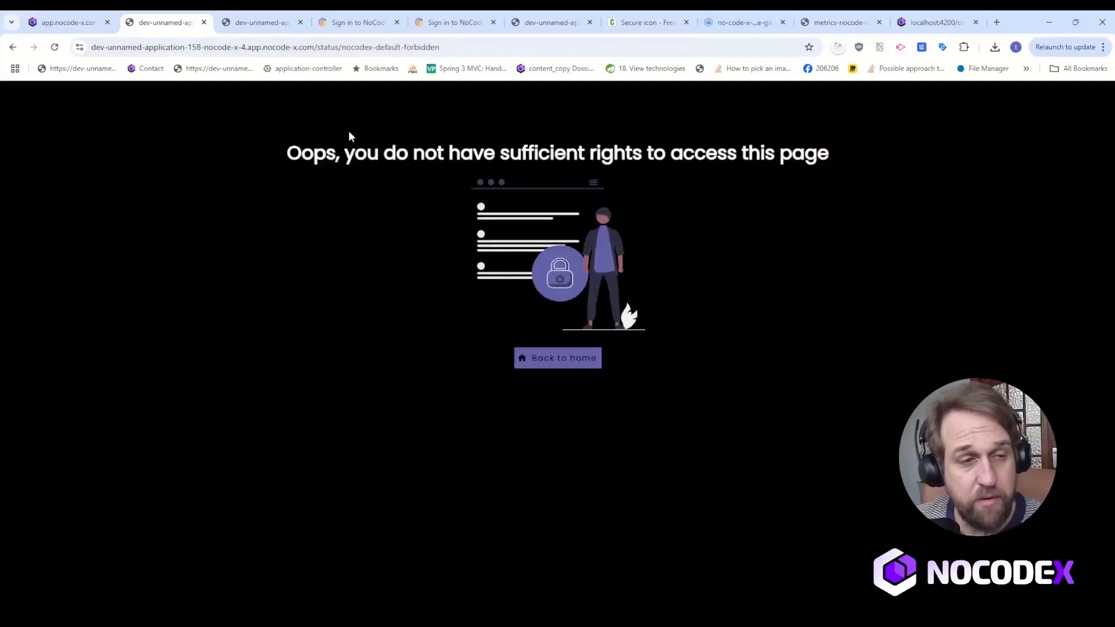
drag(348, 137, 975, 173)
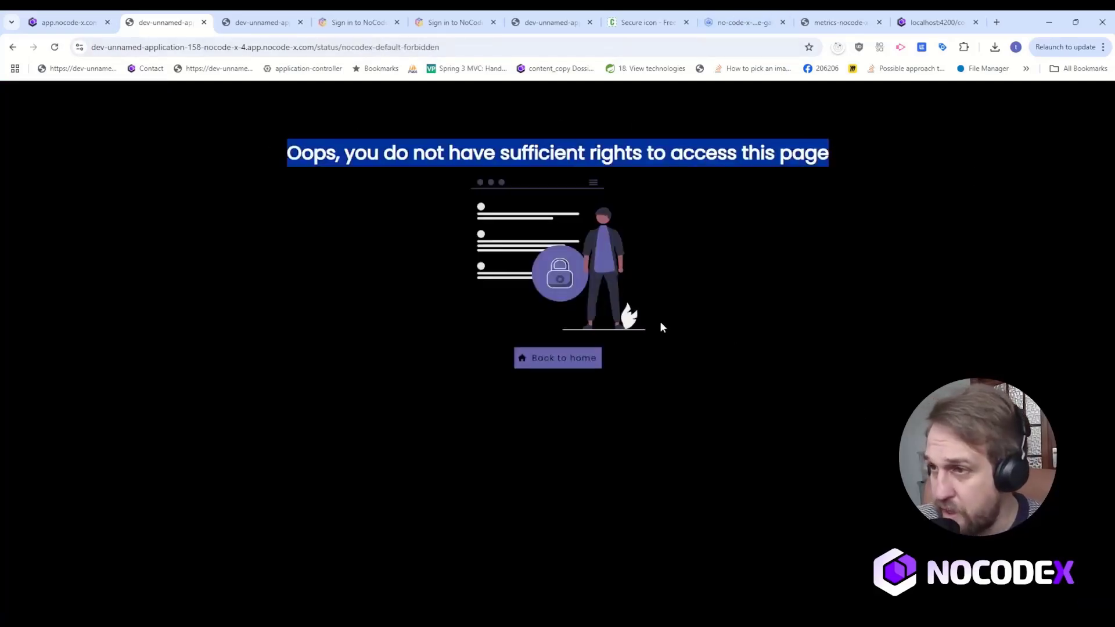
click(13, 47)
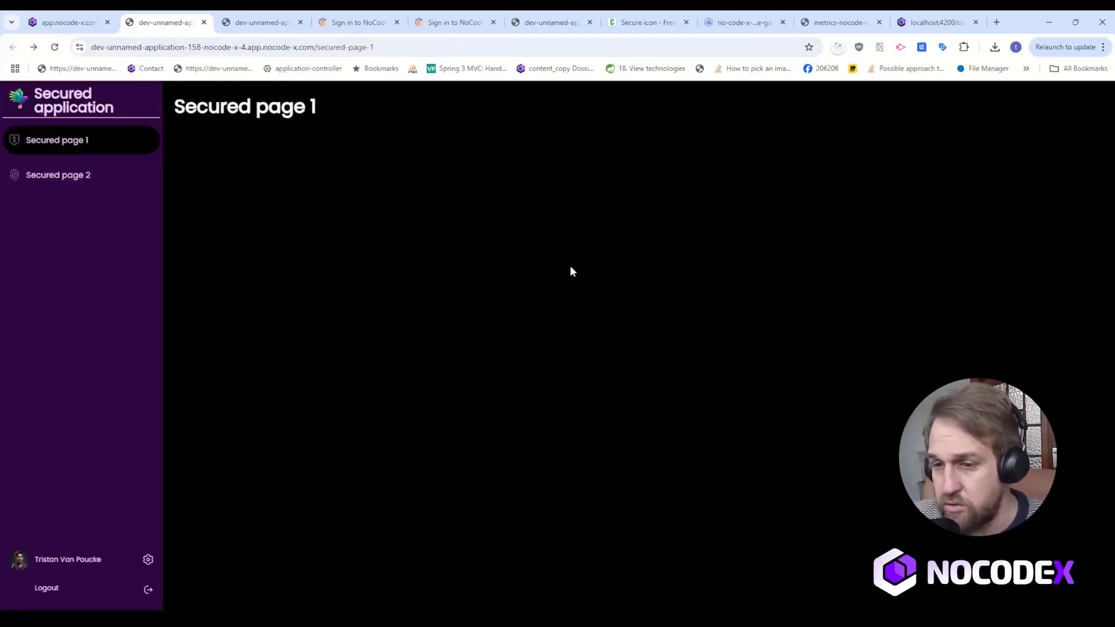
Return to the editor and open the properties of the side navigation component in the ROOT template.
click(67, 22)
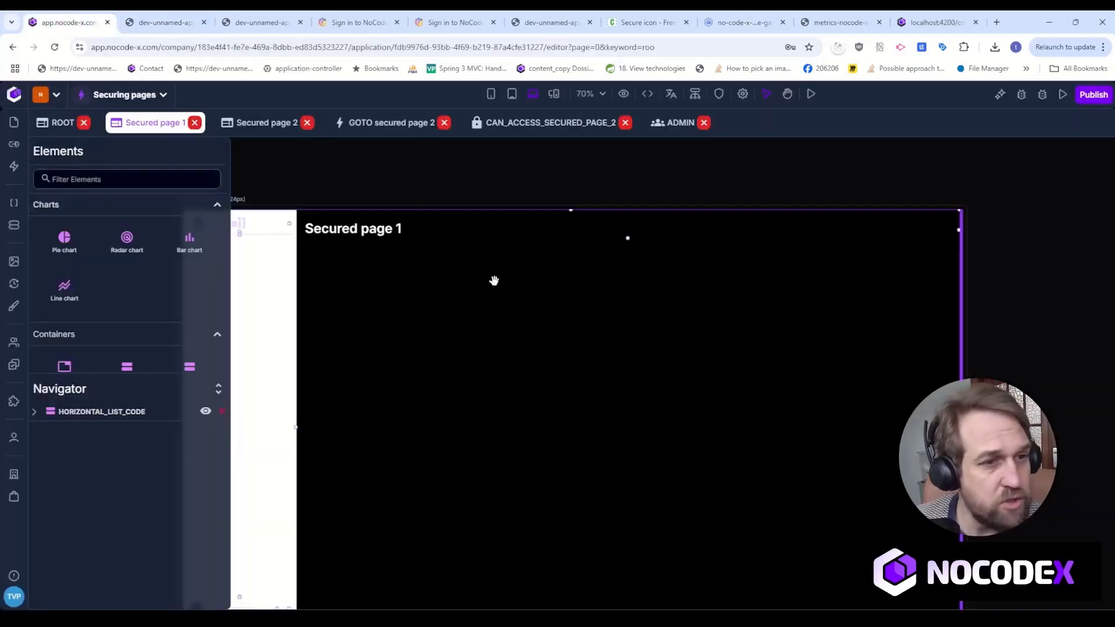
drag(445, 182, 609, 179)
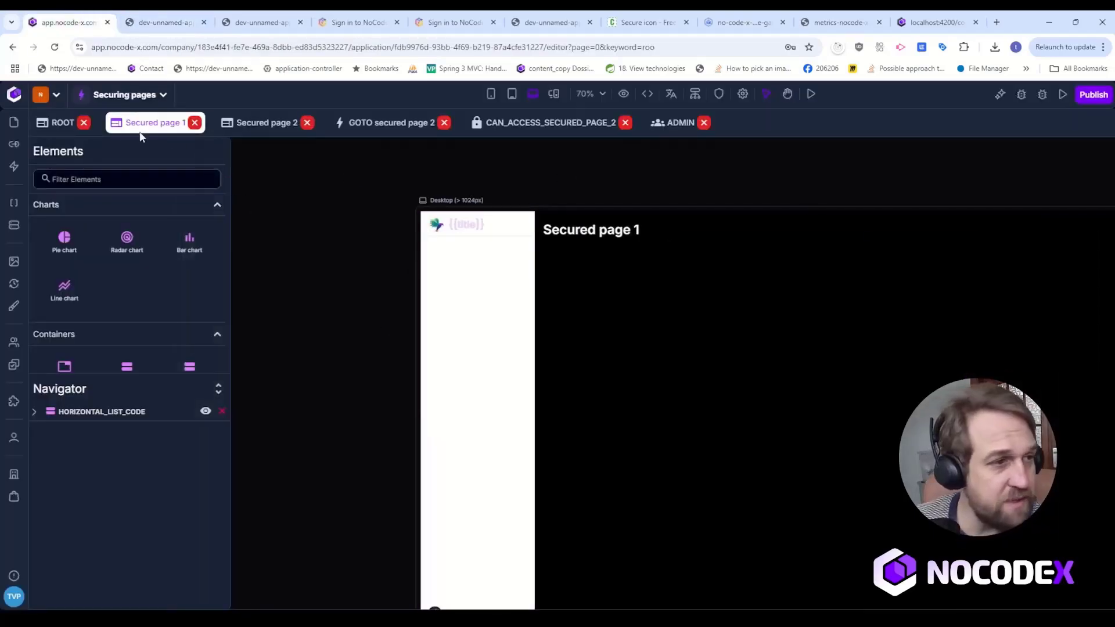
click(63, 129)
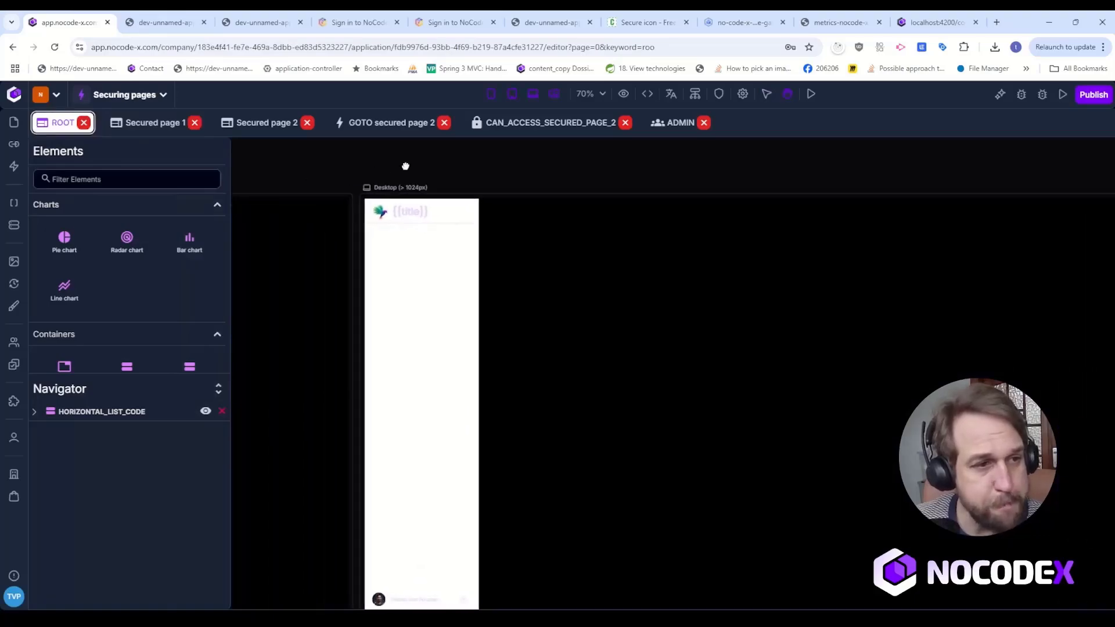
drag(361, 158, 828, 182)
drag(462, 186, 686, 177)
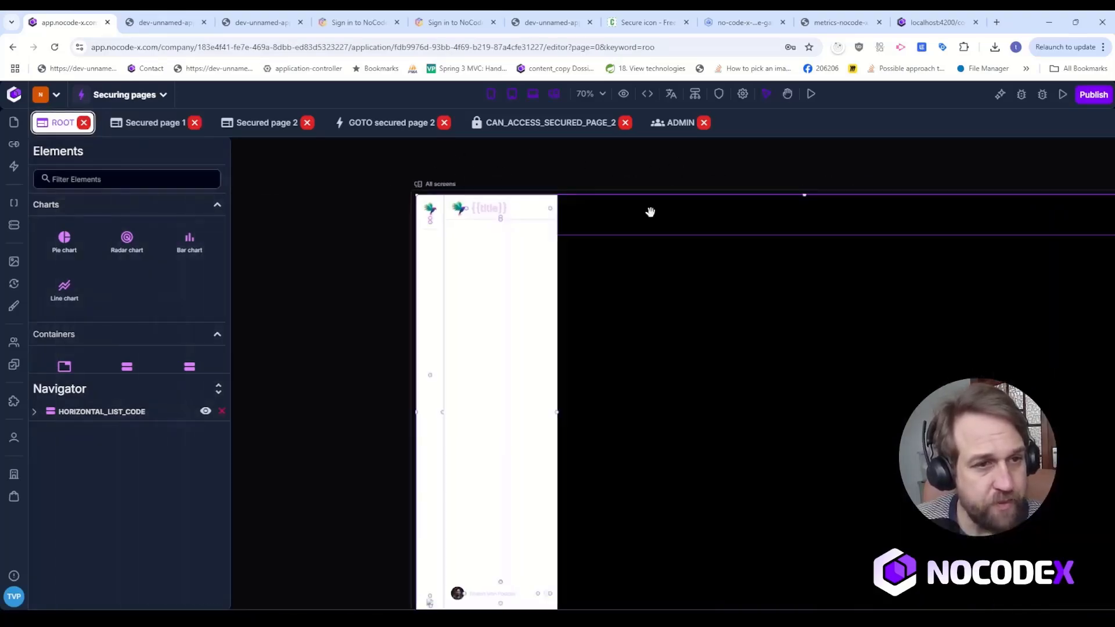
click(484, 267)
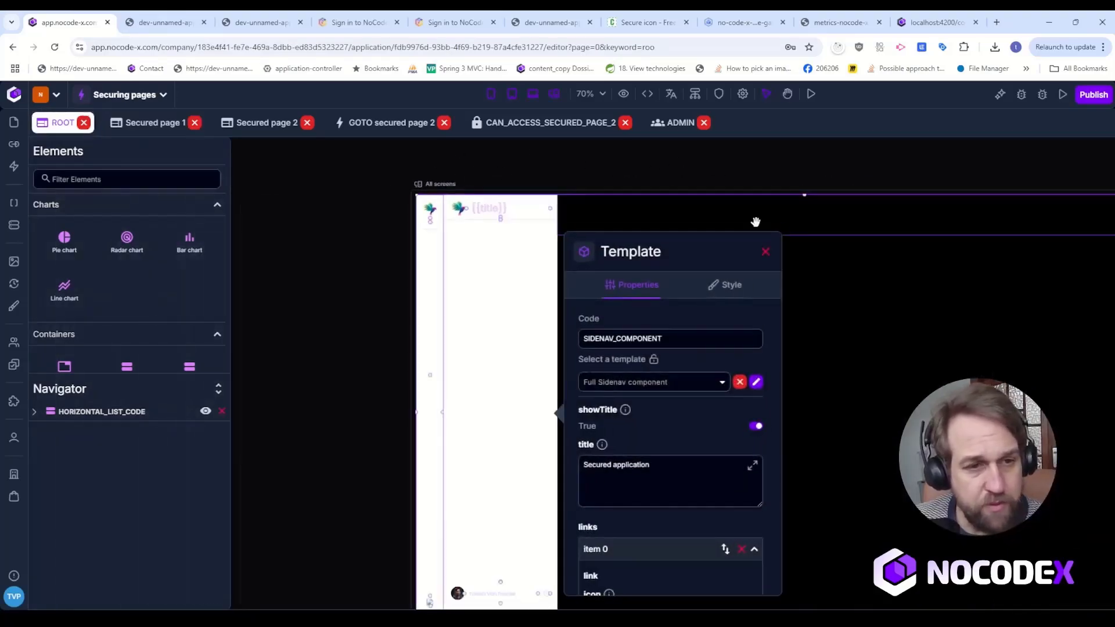
Set the activeRight of the Secured page 2 link to CAN_ACCESS_SECURED_PAGE_2.
scroll(684, 441, down, 10)
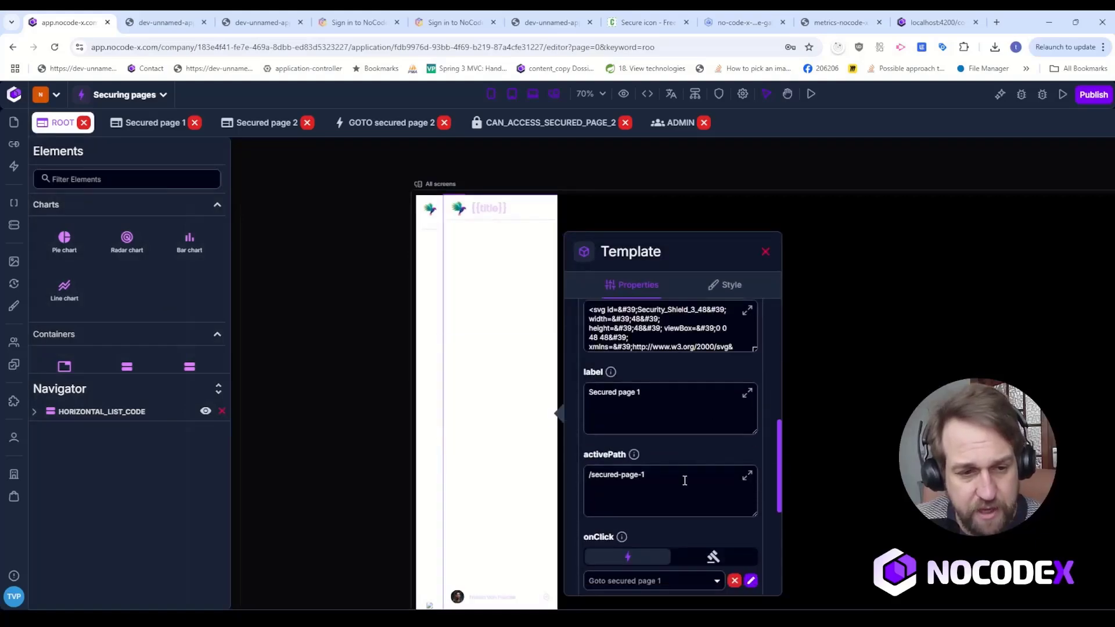
click(656, 500)
scroll(680, 400, down, 10)
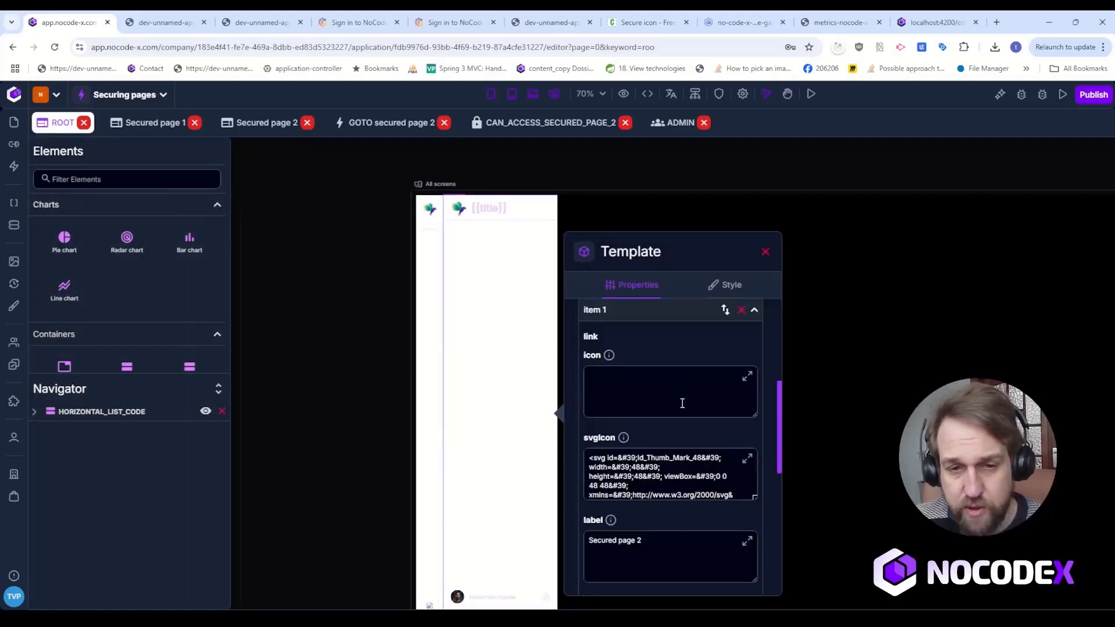
scroll(679, 418, up, 3)
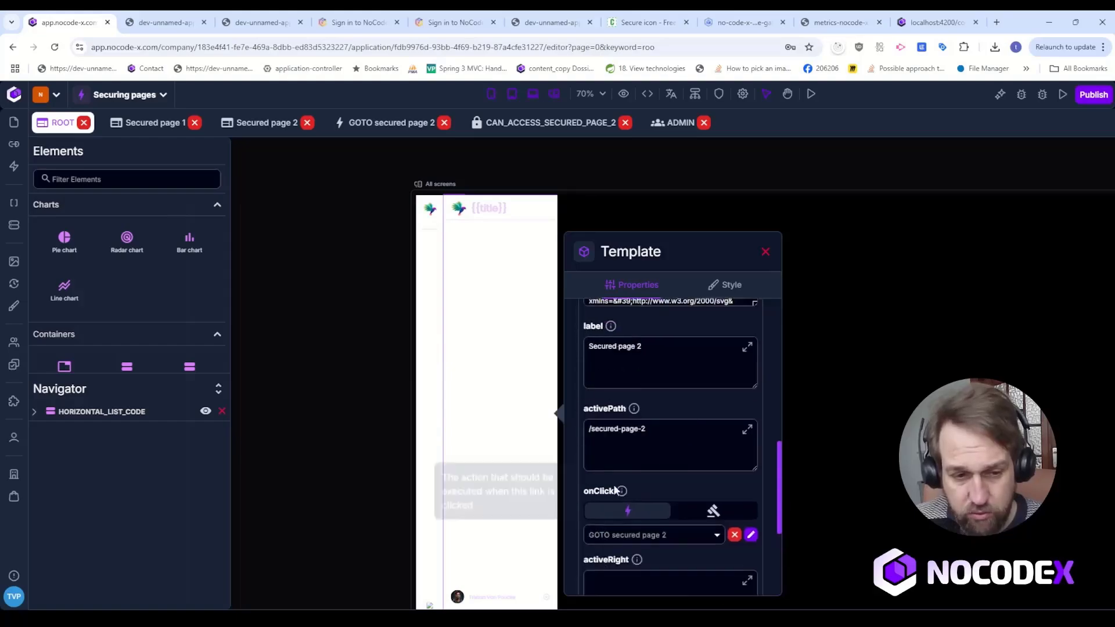
scroll(650, 488, down, 3)
click(635, 392)
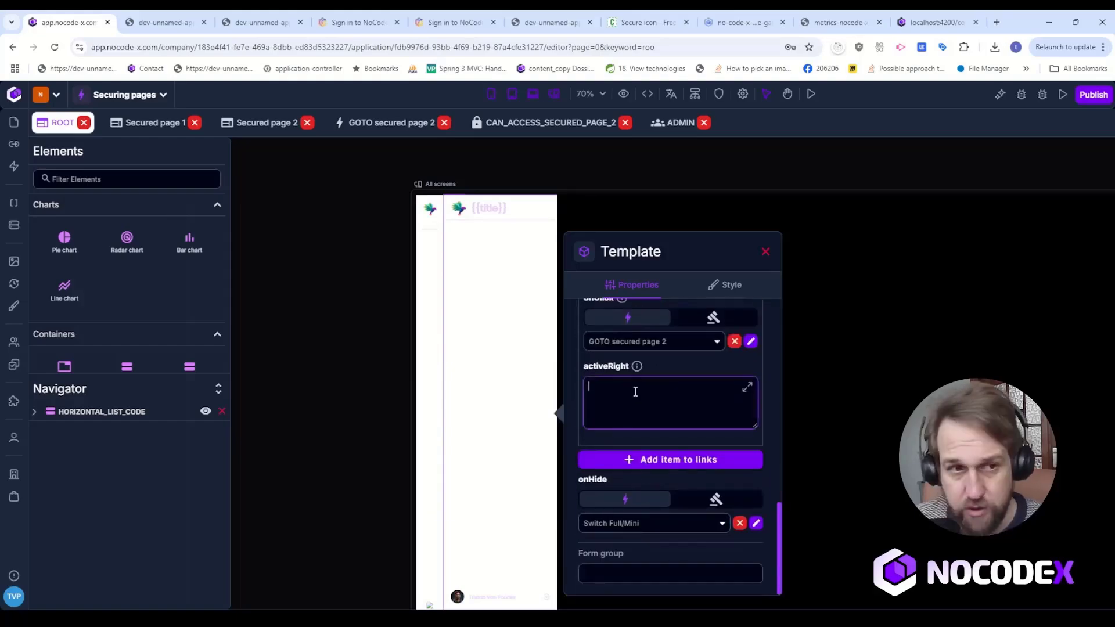
text(CAN)
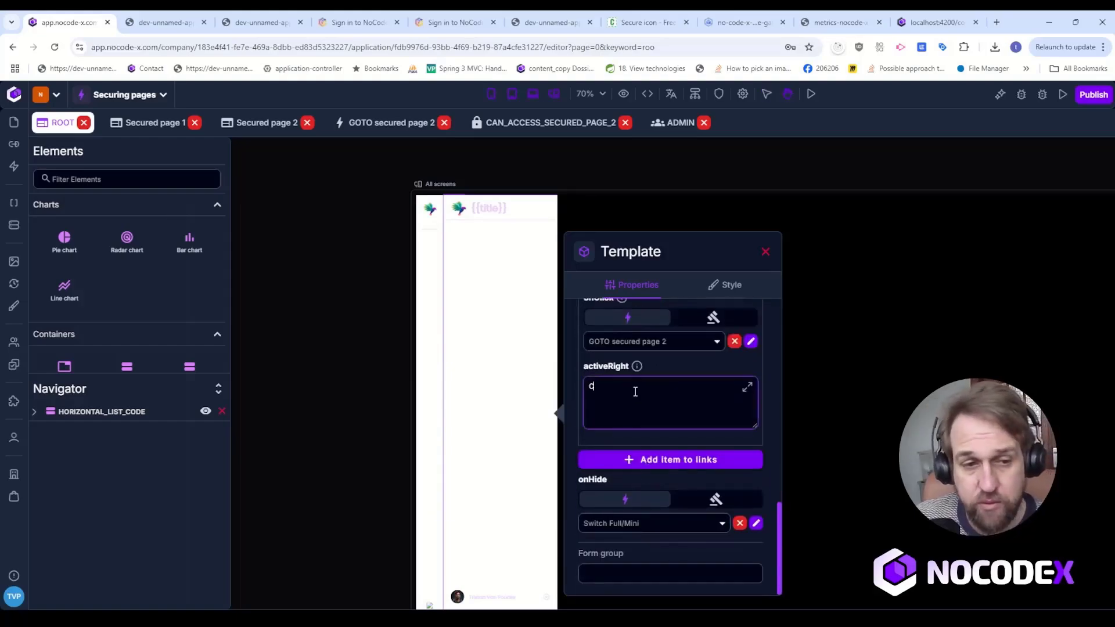
text(_ACC)
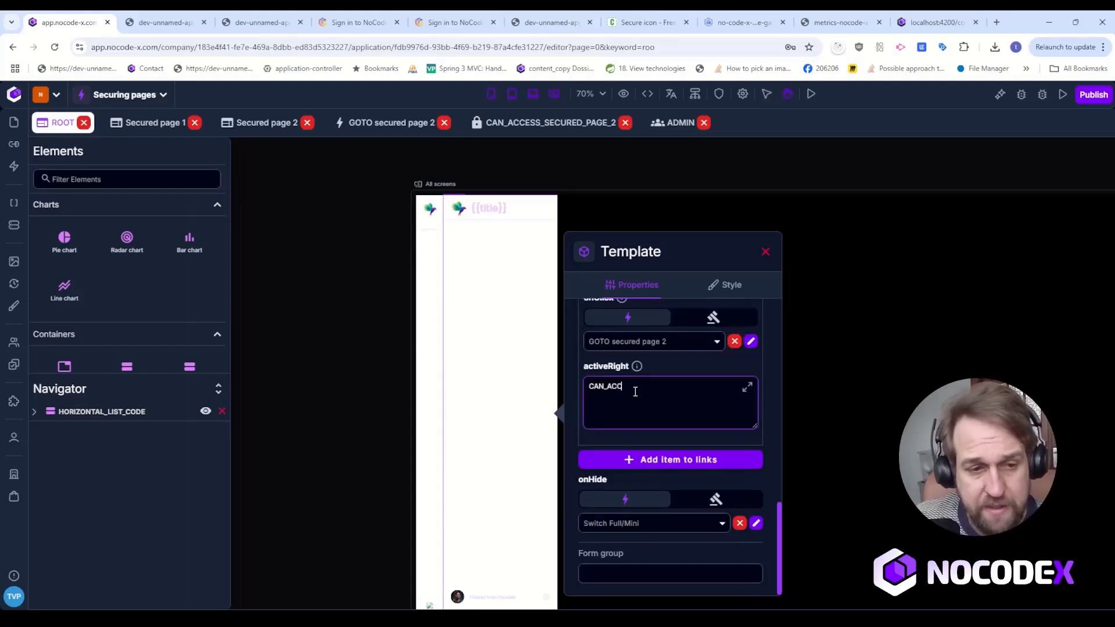
text(ESS_SE)
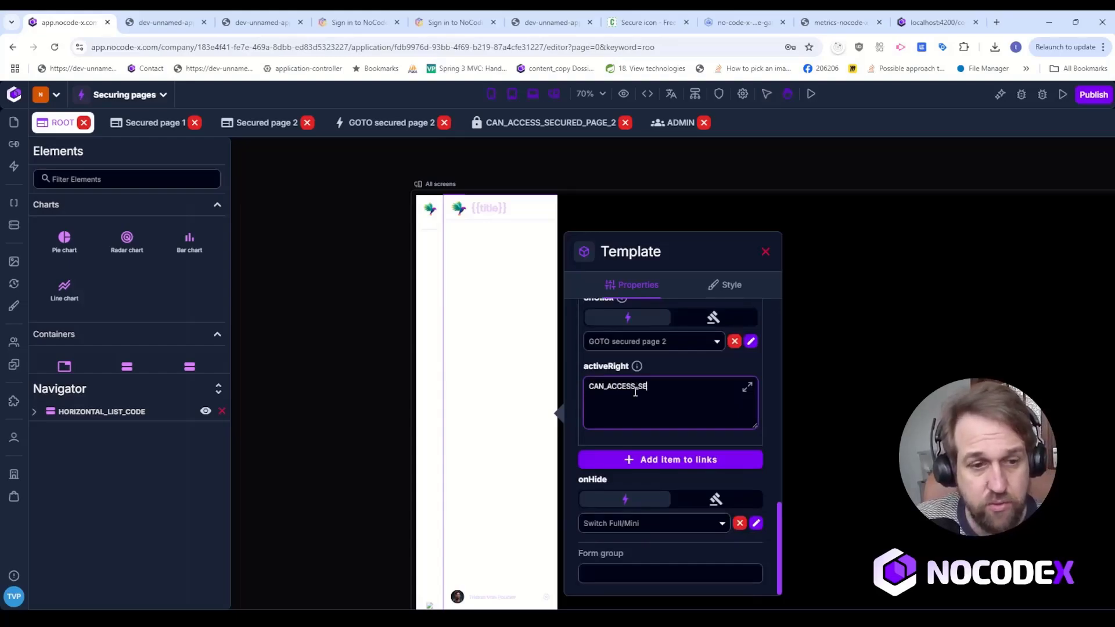
text(CURED_PAGE_2)
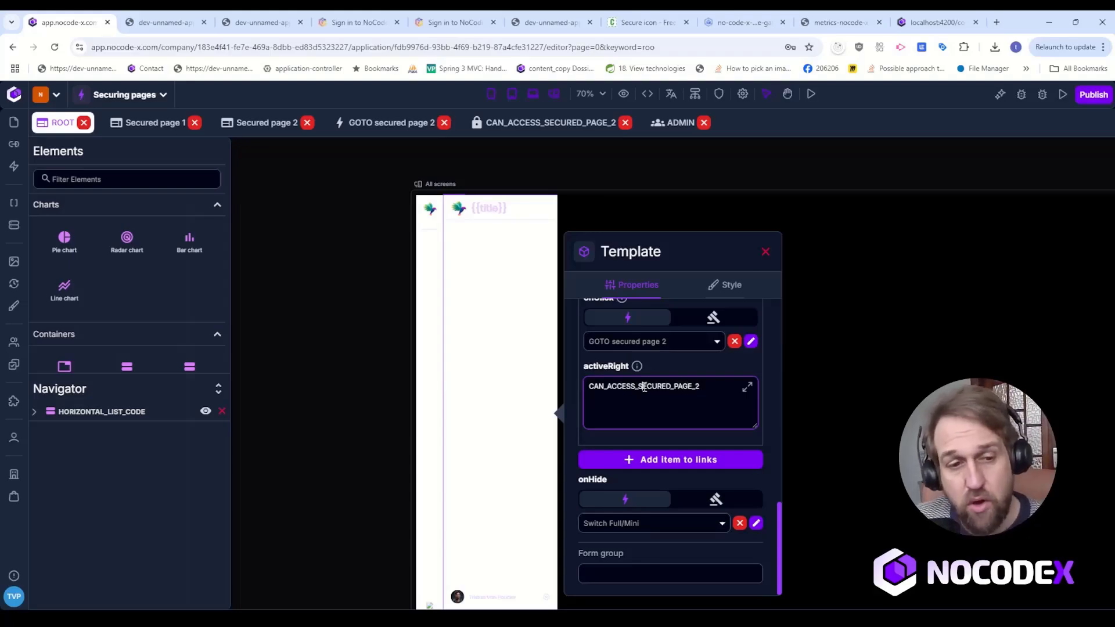
double_click(644, 387)
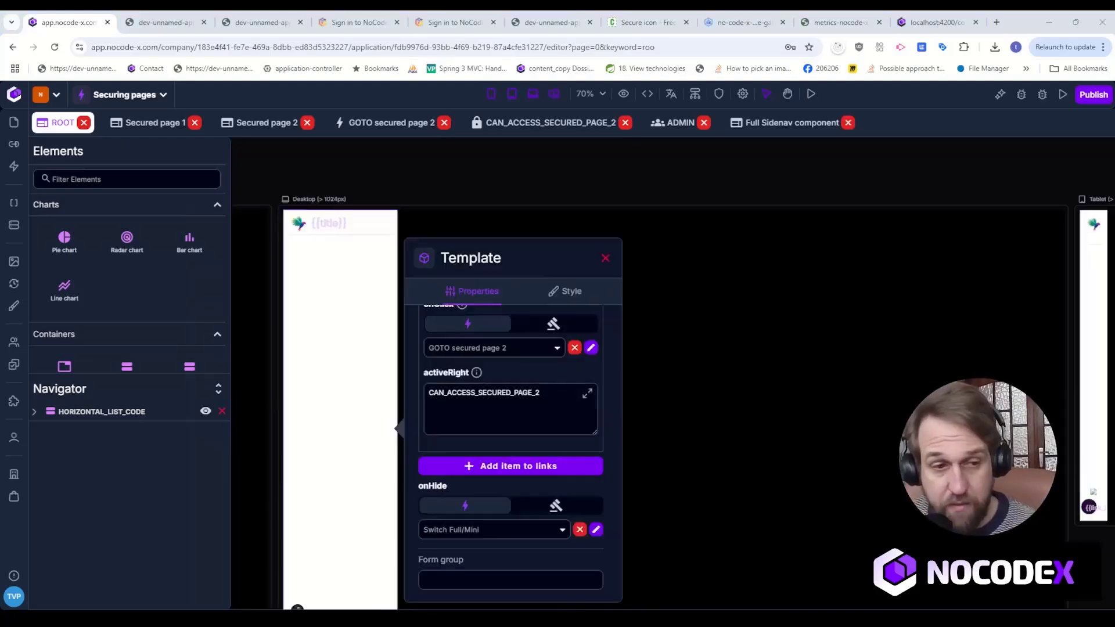
mouse_move(476, 372)
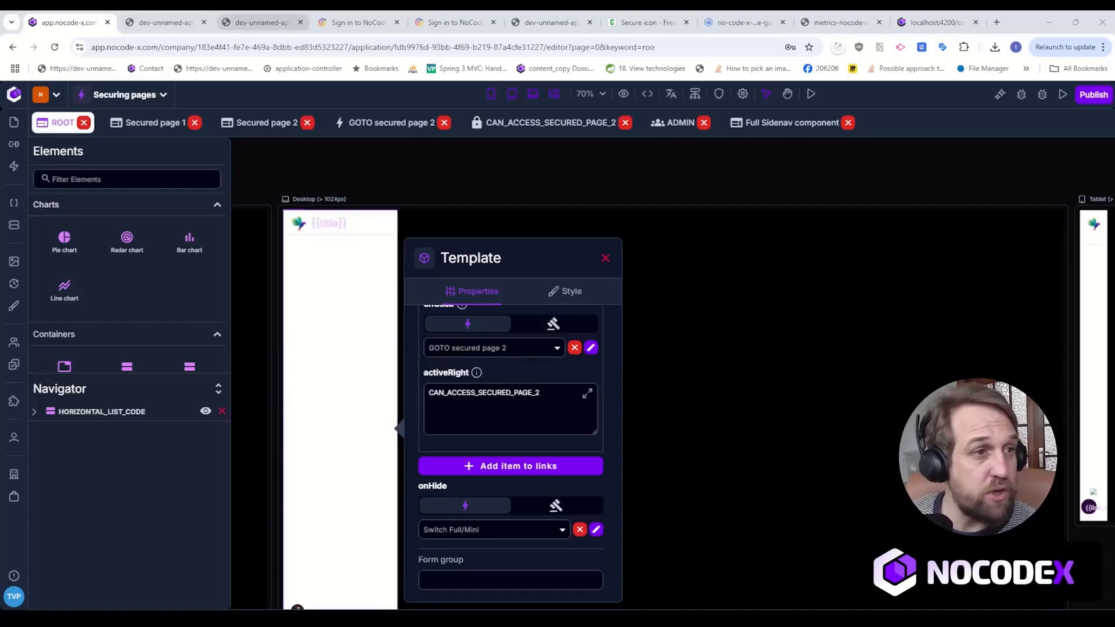
Reload the Secured page 1 preview to check its side navigation links, and log out of the application.
click(166, 22)
click(55, 47)
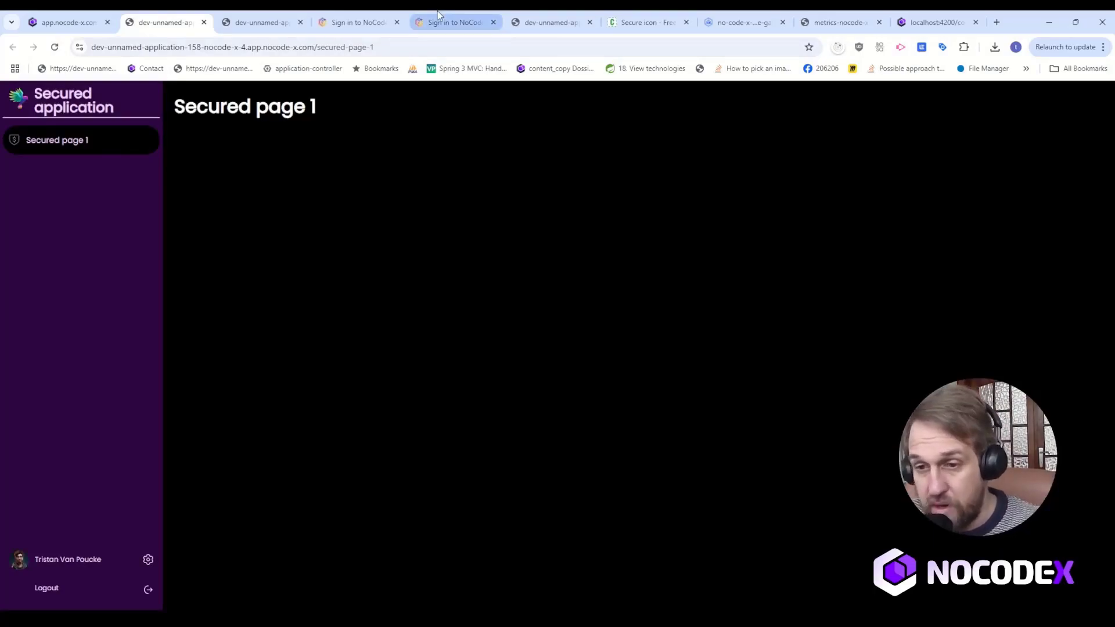
click(63, 591)
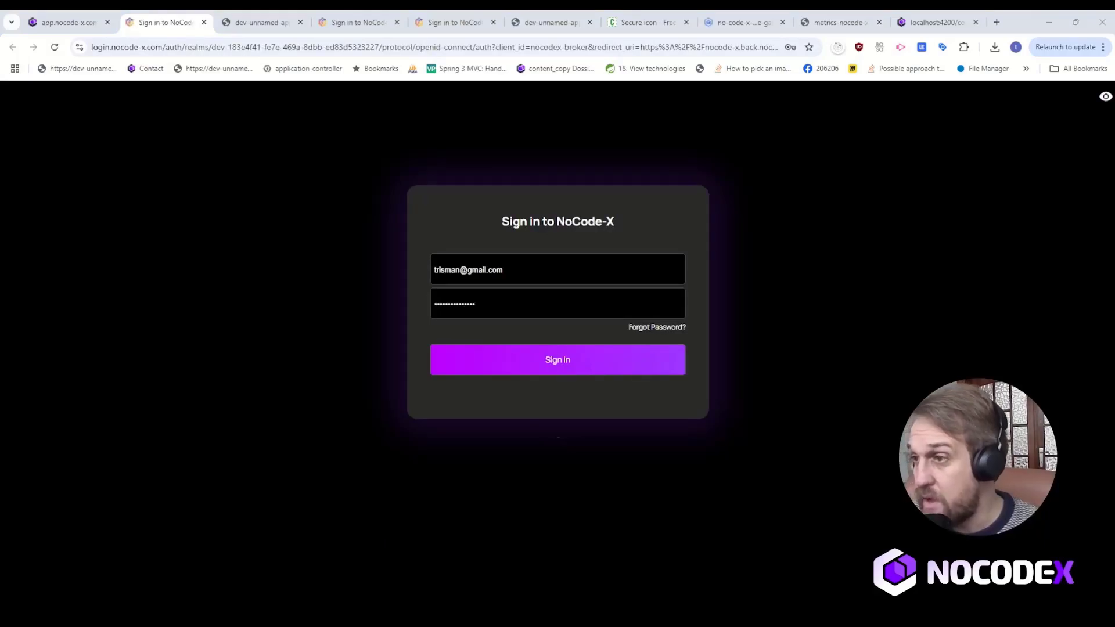
Sign in as the ADMIN group member with that user's e-mail and account password.
triple_click(565, 277)
key(ctrl+v)
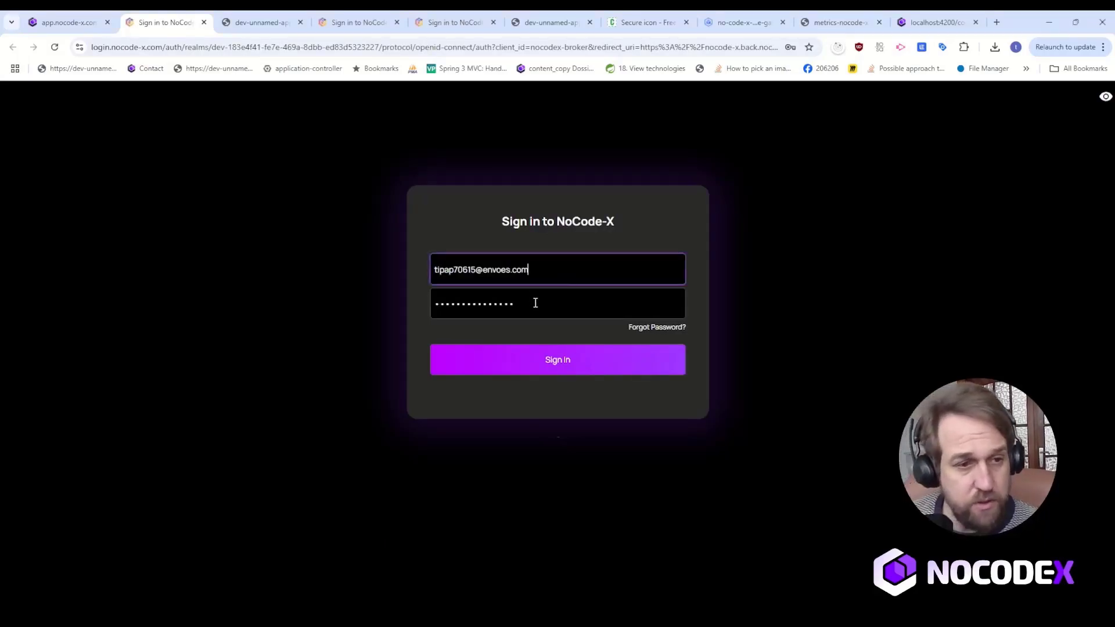
click(592, 304)
key(ctrl+a)
text(•)
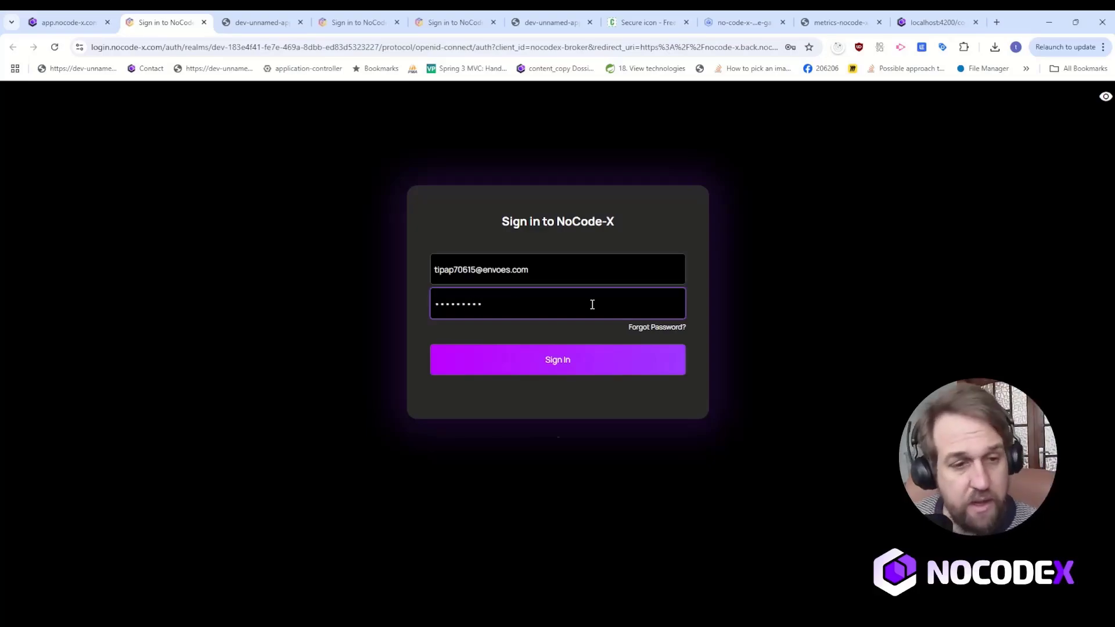
click(587, 361)
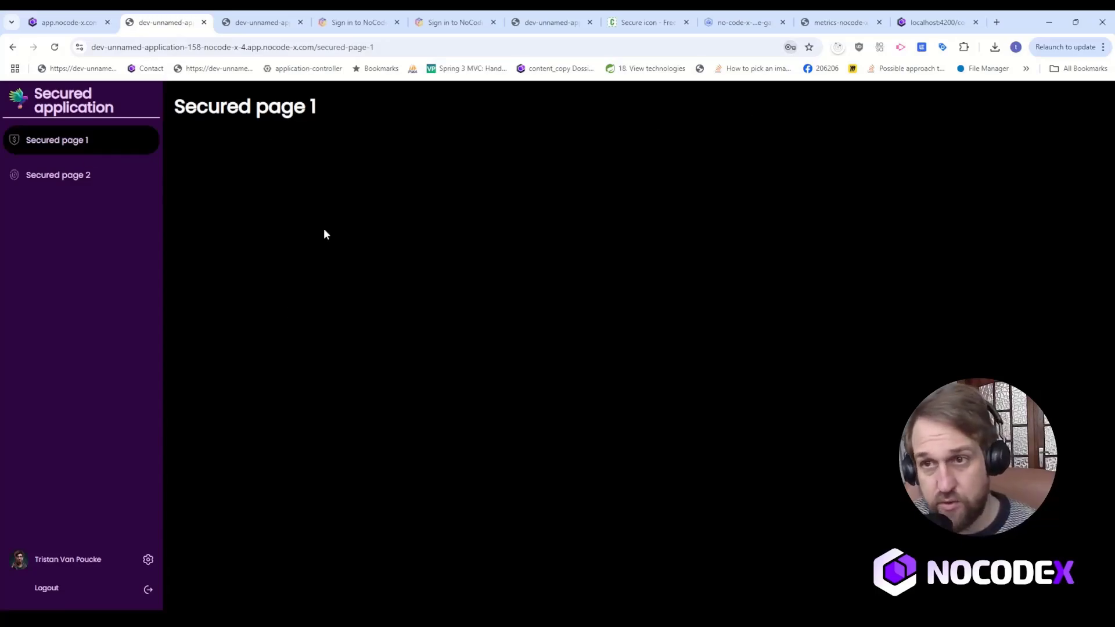
Test the side navigation by opening Secured page 2, returning to Secured page 1, and opening Secured page 2 again.
click(60, 176)
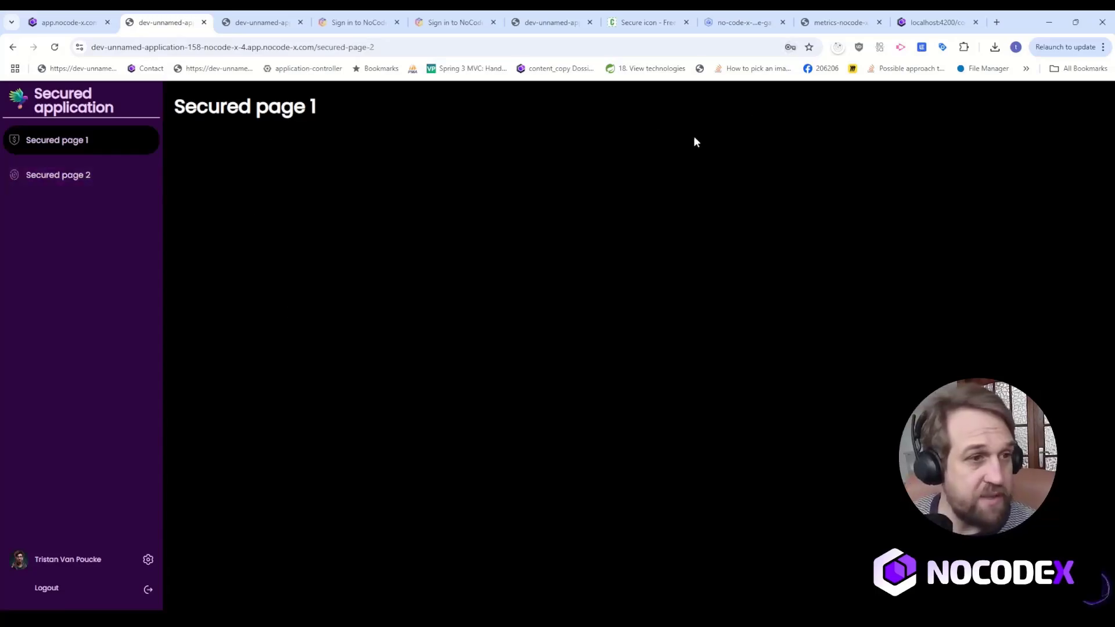
click(72, 147)
click(91, 180)
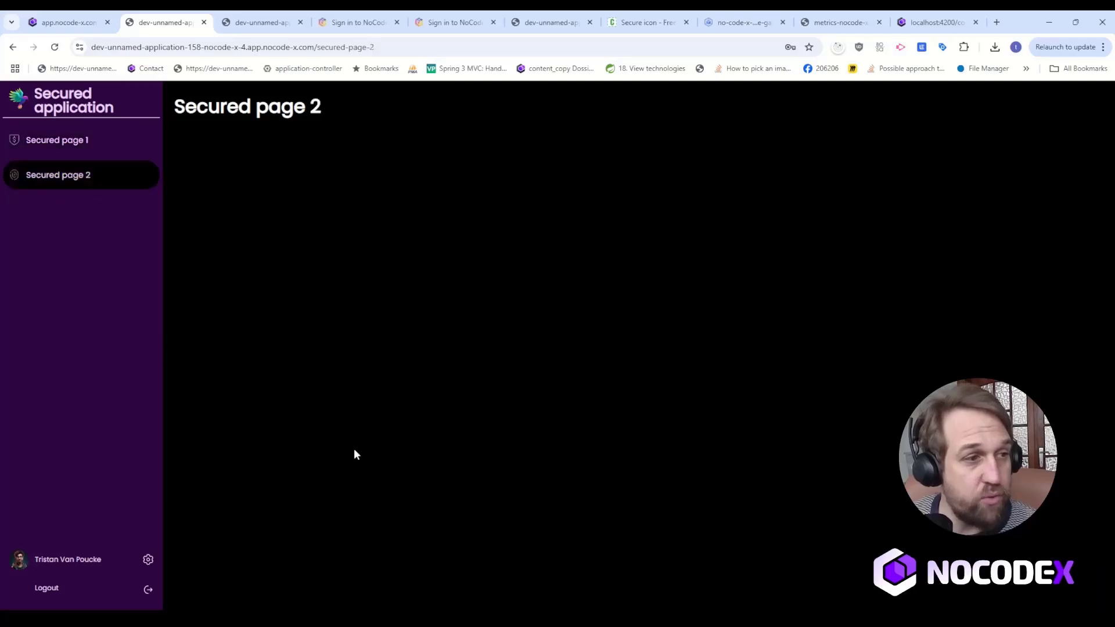